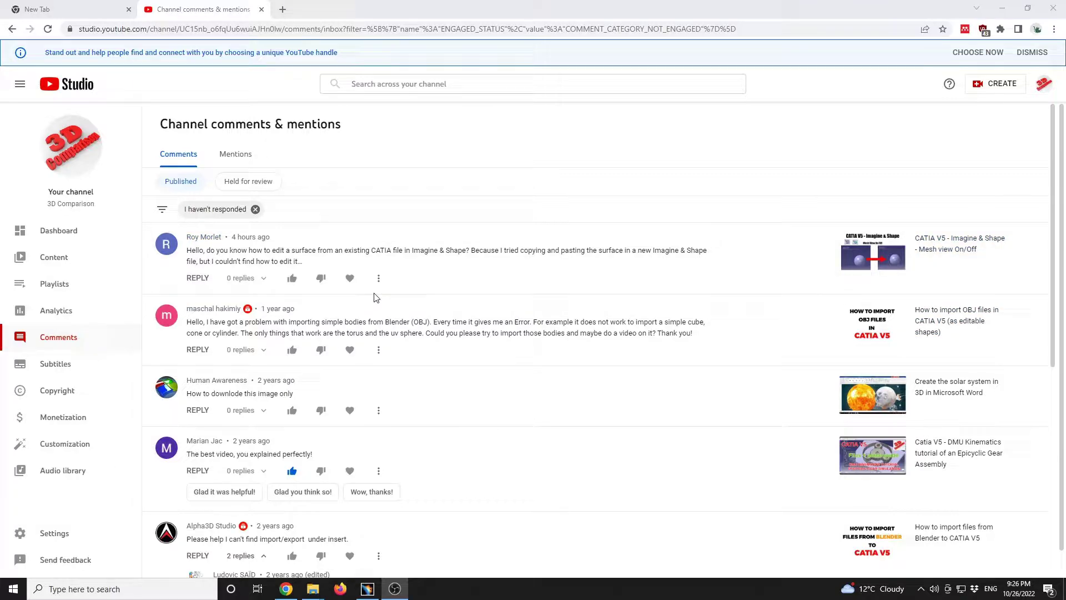
Step: Highlight the comment's question about editing a CATIA surface, then clear the highlight
{"action": "left_click_drag", "start_coordinate": [267, 250], "coordinate": [385, 260]}
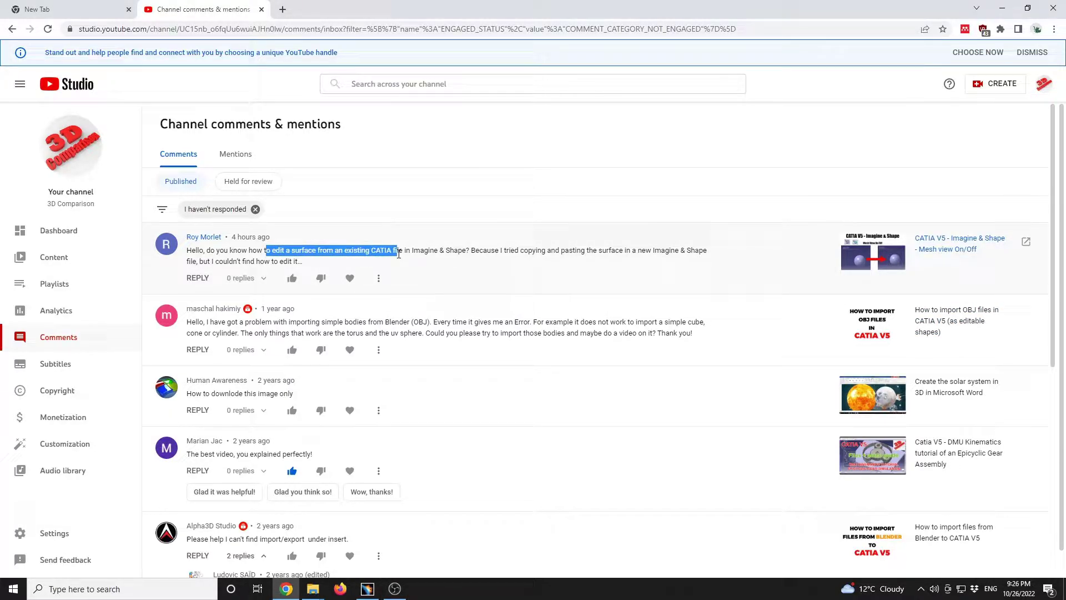
{"action": "left_click", "coordinate": [295, 251]}
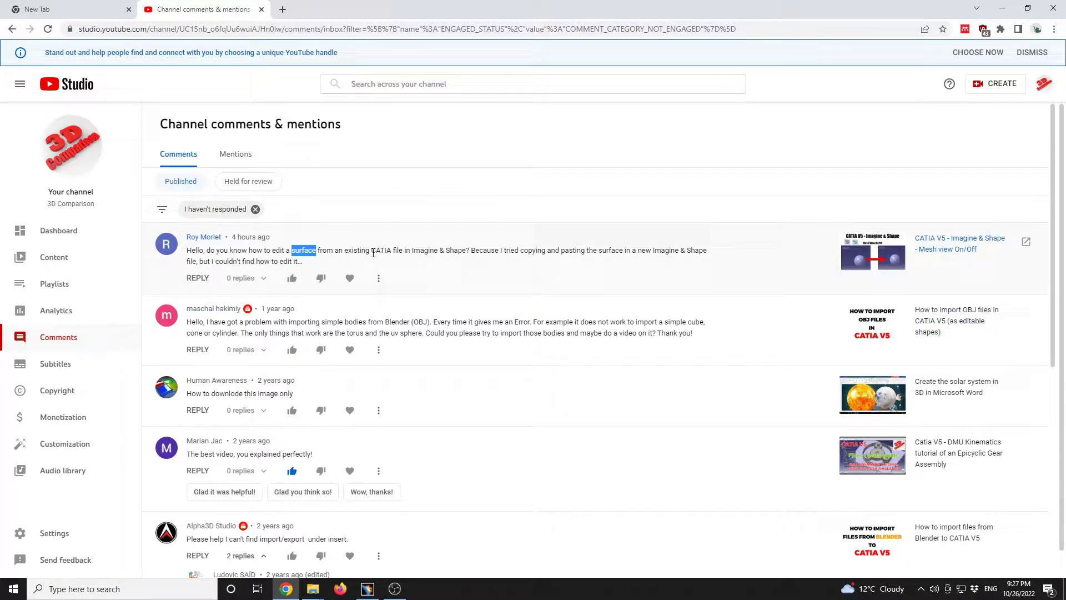
Step: Bring CATIA V5 forward and open the recent Recipient.CATProduct file
{"action": "left_click", "coordinate": [367, 589]}
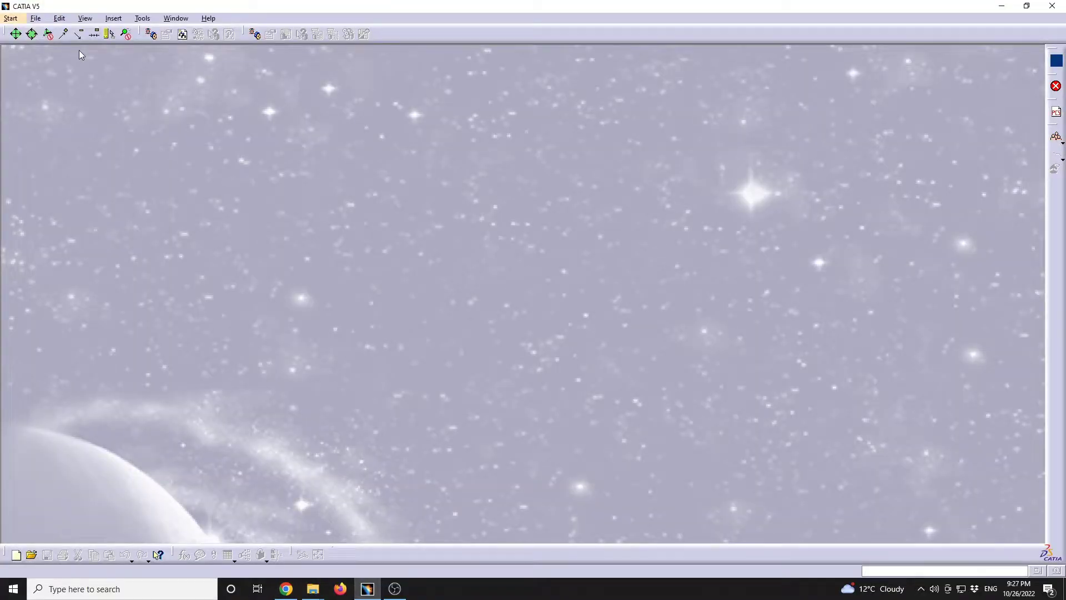
{"action": "left_click", "coordinate": [7, 18]}
{"action": "left_click", "coordinate": [98, 209]}
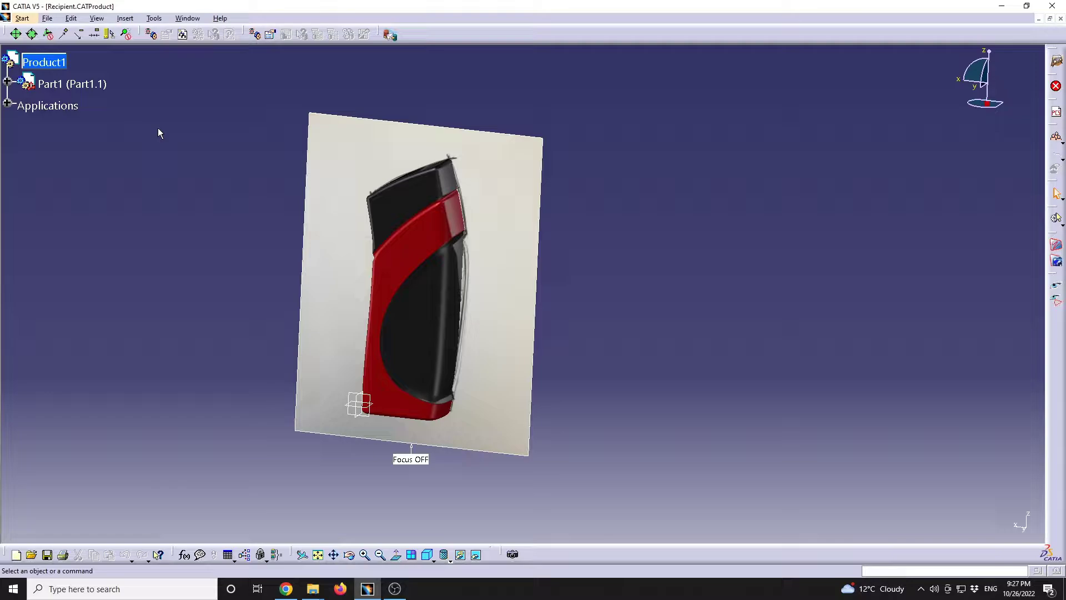
Step: Expand Part1 and hide the Offset_bottom_section, Top and Bottom bodies
{"action": "left_click", "coordinate": [8, 82]}
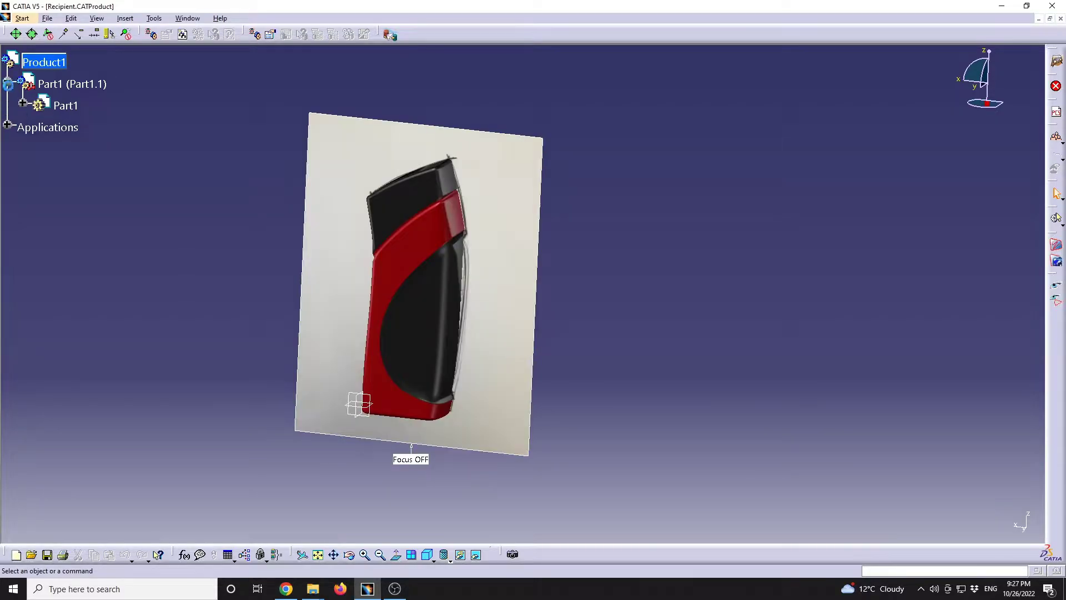
{"action": "left_click", "coordinate": [24, 106]}
{"action": "left_click", "coordinate": [78, 215]}
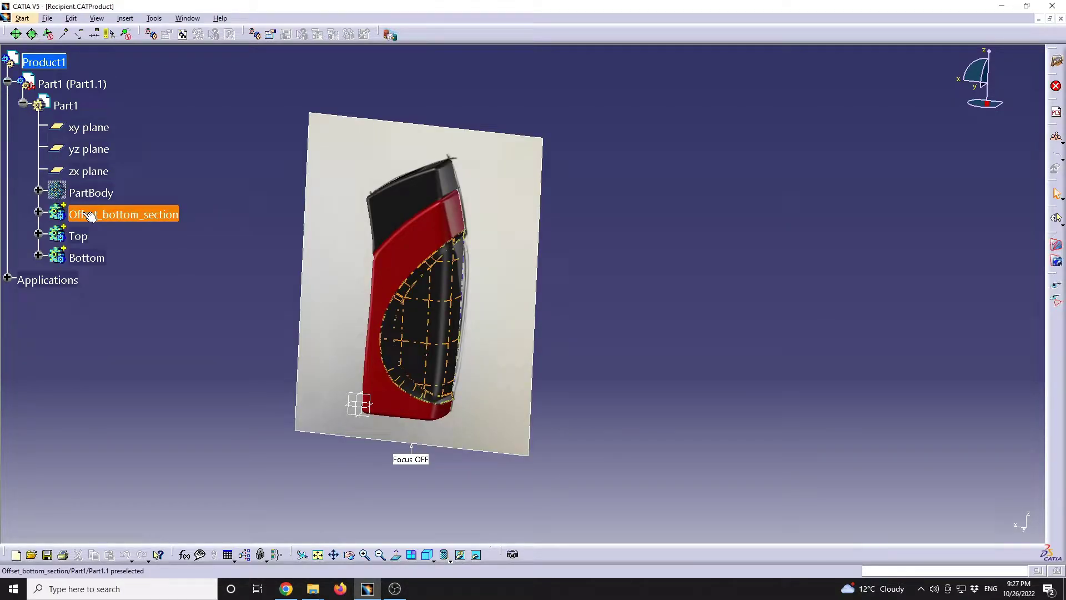
{"action": "left_click", "coordinate": [89, 258], "text": "shift"}
{"action": "right_click", "coordinate": [94, 258]}
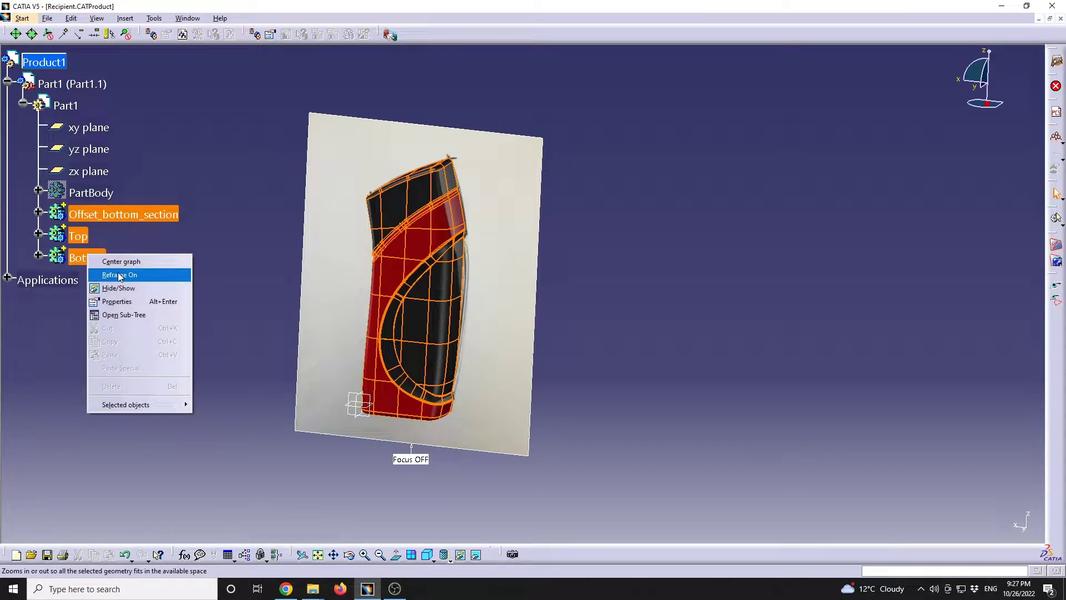
{"action": "left_click", "coordinate": [128, 289]}
{"action": "mouse_move", "coordinate": [327, 264]}
{"action": "middle_mouse_down"}
{"action": "mouse_move", "coordinate": [363, 279]}
{"action": "mouse_move", "coordinate": [341, 278]}
{"action": "mouse_move", "coordinate": [349, 252]}
{"action": "middle_mouse_up"}
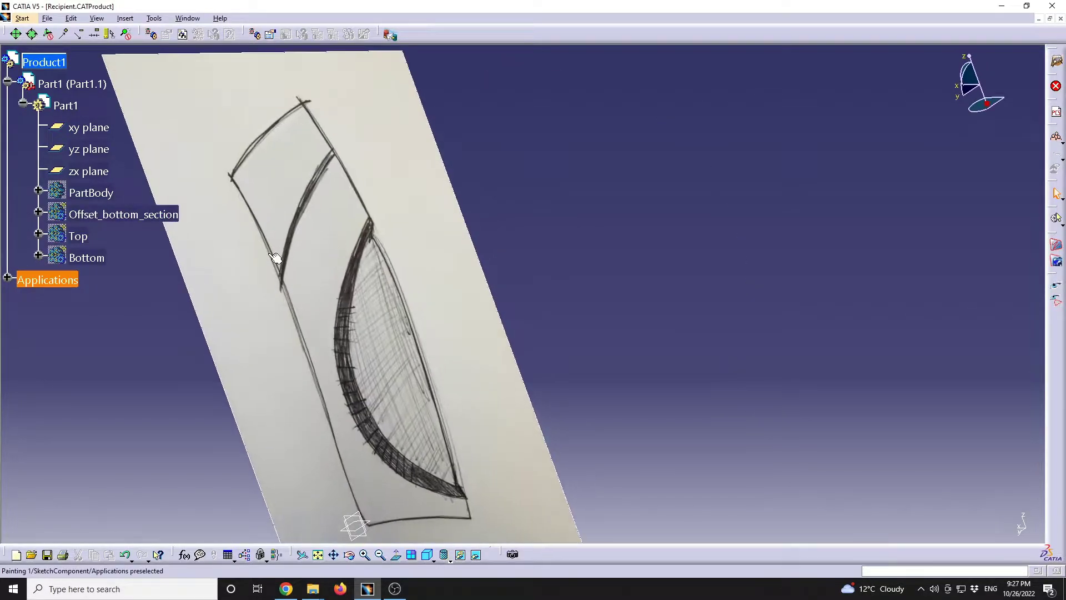
Step: Show the red PartBody, expand its features and select Subdivision Surface.2
{"action": "right_click", "coordinate": [111, 201]}
{"action": "left_click", "coordinate": [144, 233]}
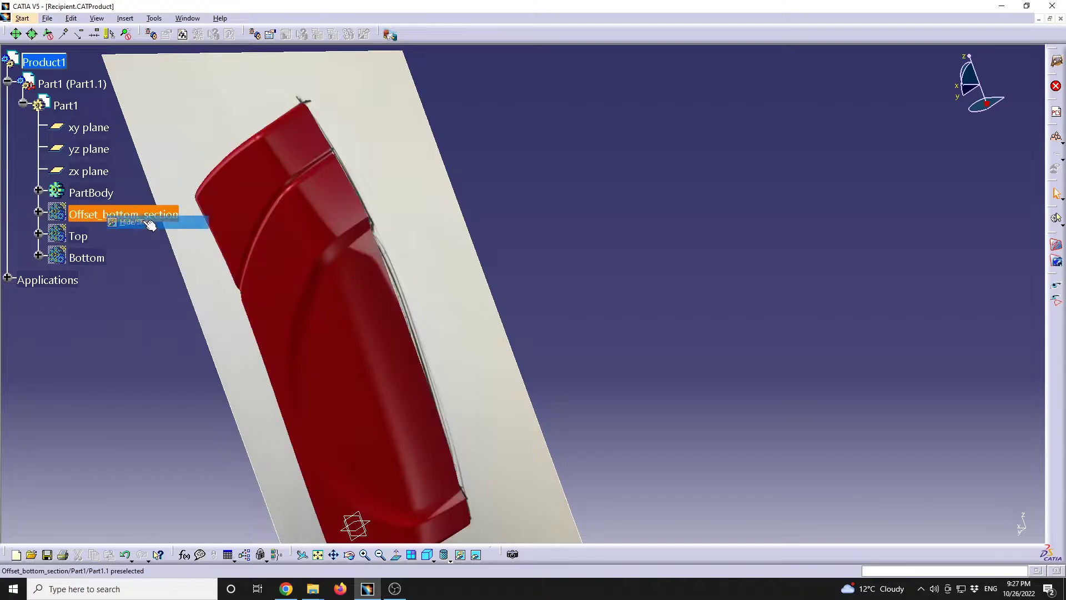
{"action": "left_click", "coordinate": [38, 191]}
{"action": "middle_click_drag", "start_coordinate": [269, 266], "coordinate": [231, 245], "text": "ctrl"}
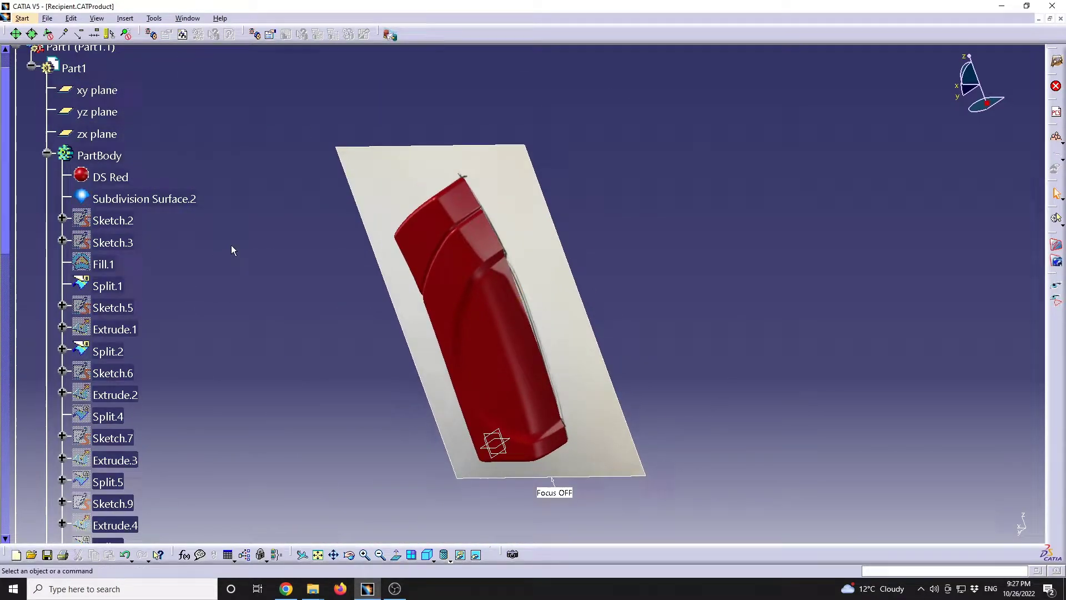
{"action": "left_click", "coordinate": [155, 201]}
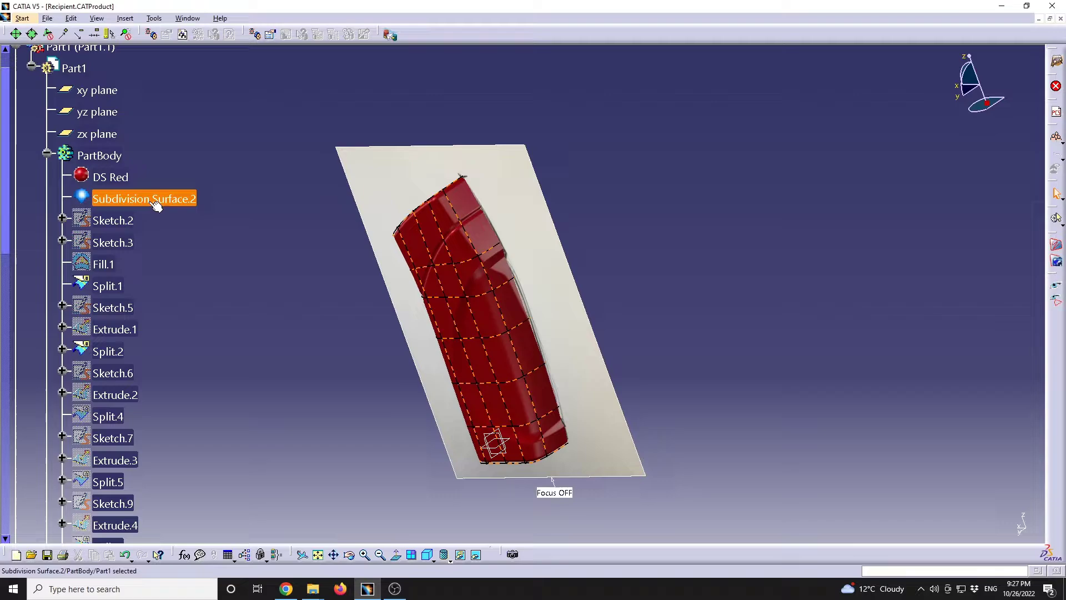
Step: Drag a right-edge vertex of Subdivision Surface.2's control mesh outward and apply the change
{"action": "double_click", "coordinate": [145, 199]}
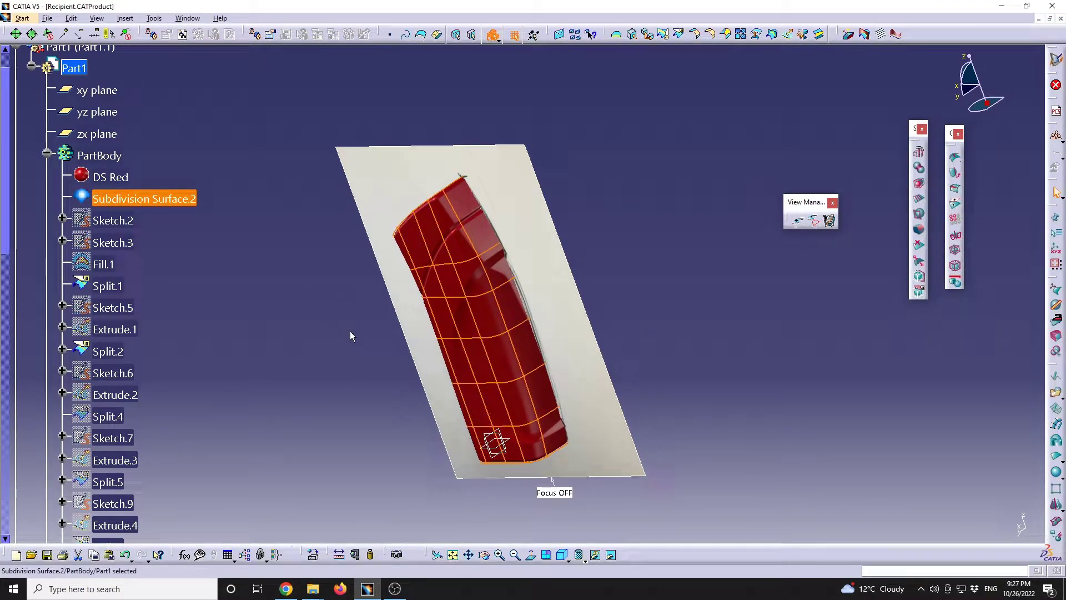
{"action": "middle_click_drag", "start_coordinate": [357, 348], "coordinate": [562, 214]}
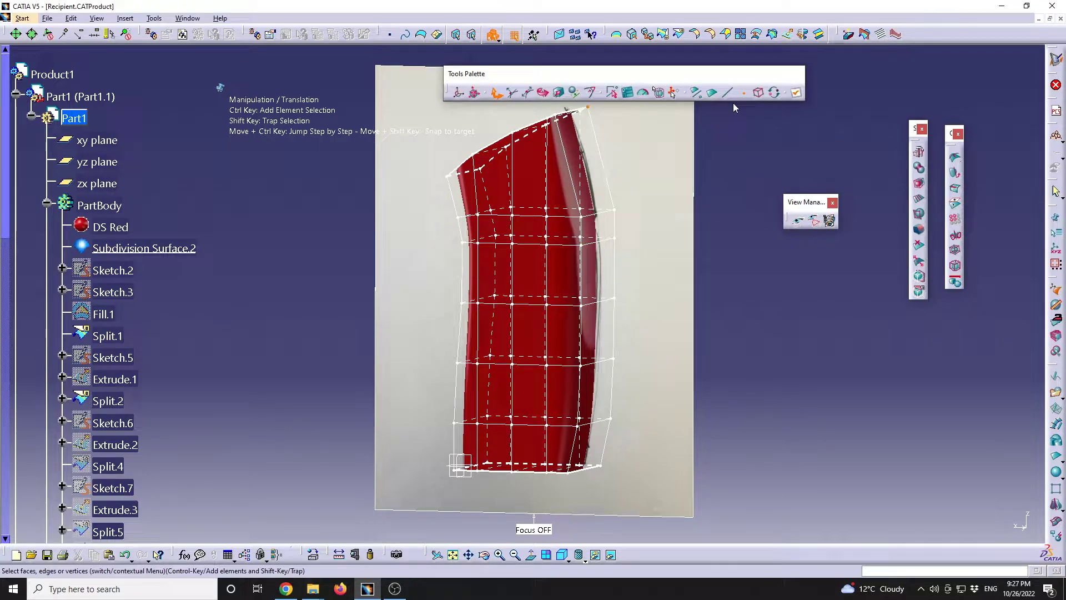
{"action": "middle_click_drag", "start_coordinate": [615, 299], "coordinate": [684, 295]}
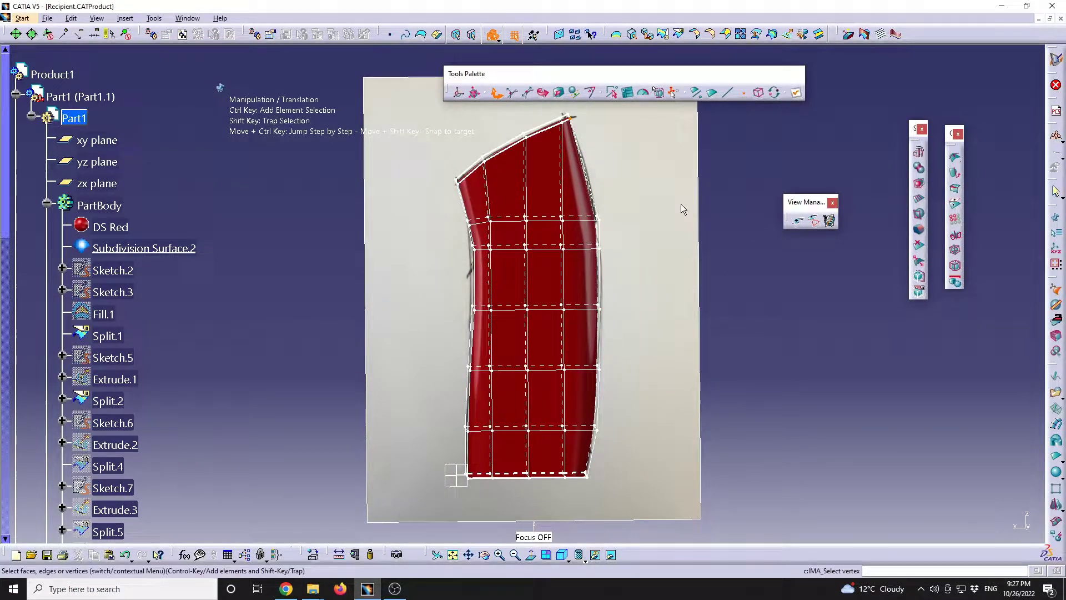
{"action": "left_click_drag", "start_coordinate": [668, 395], "coordinate": [595, 369], "text": "shift"}
{"action": "middle_click_drag", "start_coordinate": [595, 368], "coordinate": [589, 323]}
{"action": "key", "text": "Escape"}
{"action": "left_click", "coordinate": [583, 321]}
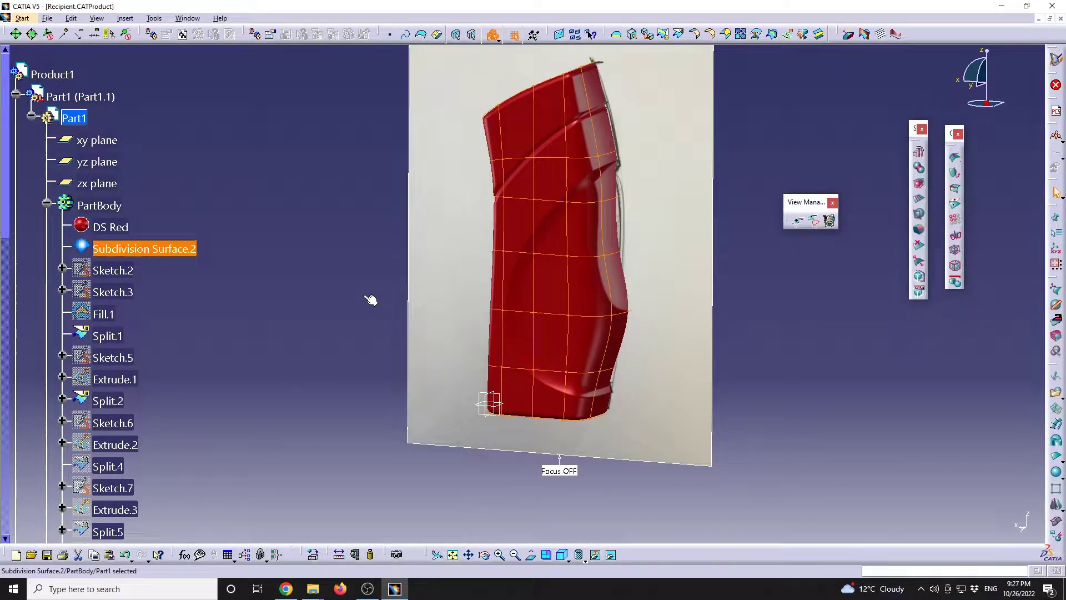
Step: Hide the red PartBody
{"action": "left_click", "coordinate": [99, 206]}
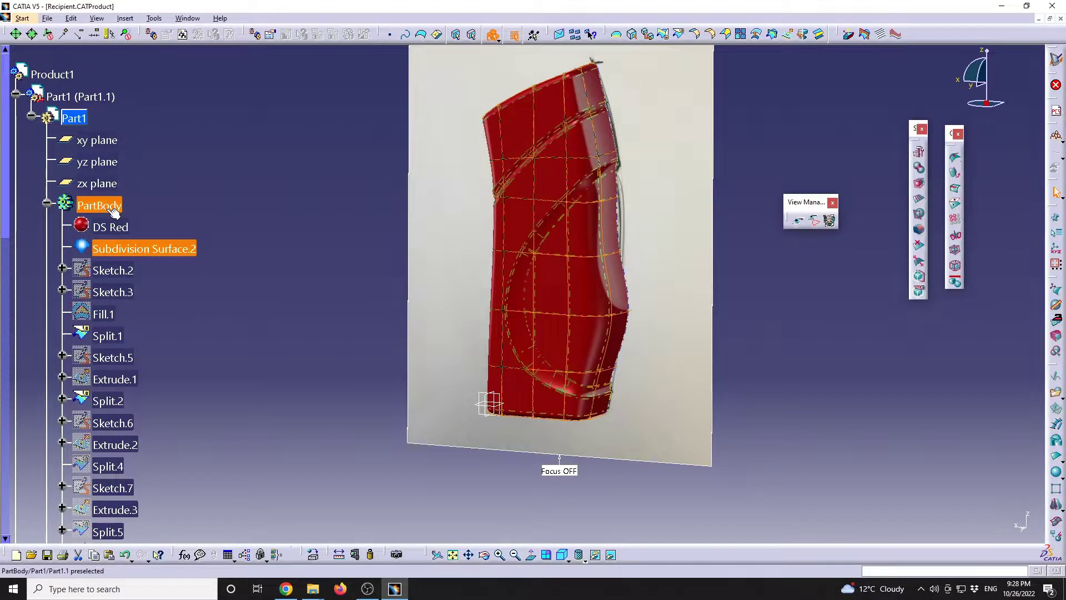
{"action": "right_click", "coordinate": [102, 205]}
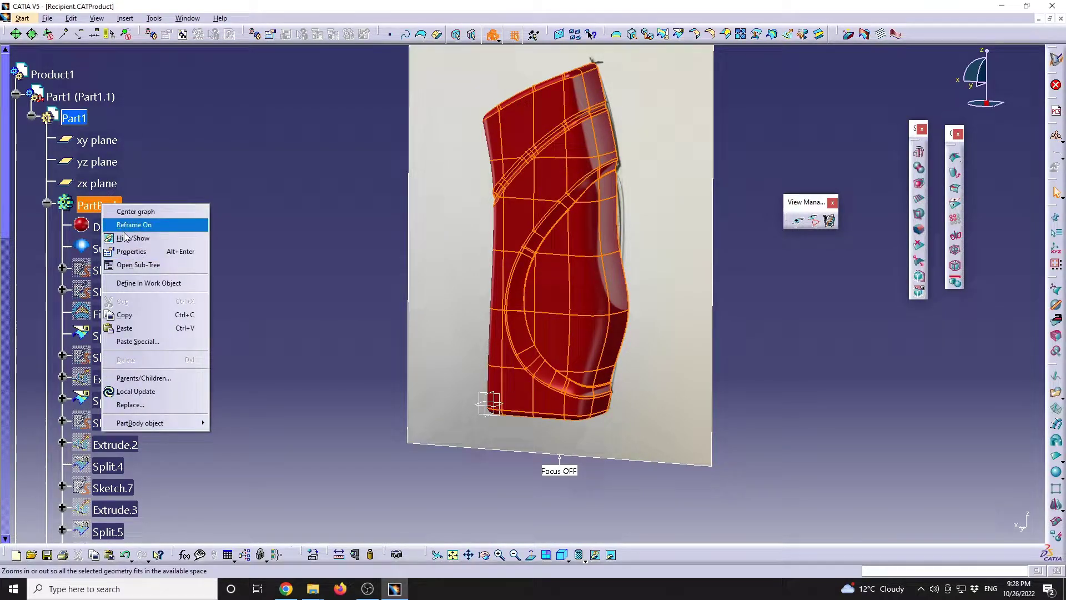
{"action": "left_click", "coordinate": [128, 237]}
{"action": "scroll", "coordinate": [156, 384], "scroll_direction": "down", "scroll_amount": 4}
{"action": "scroll", "coordinate": [157, 385], "scroll_direction": "down", "scroll_amount": 10}
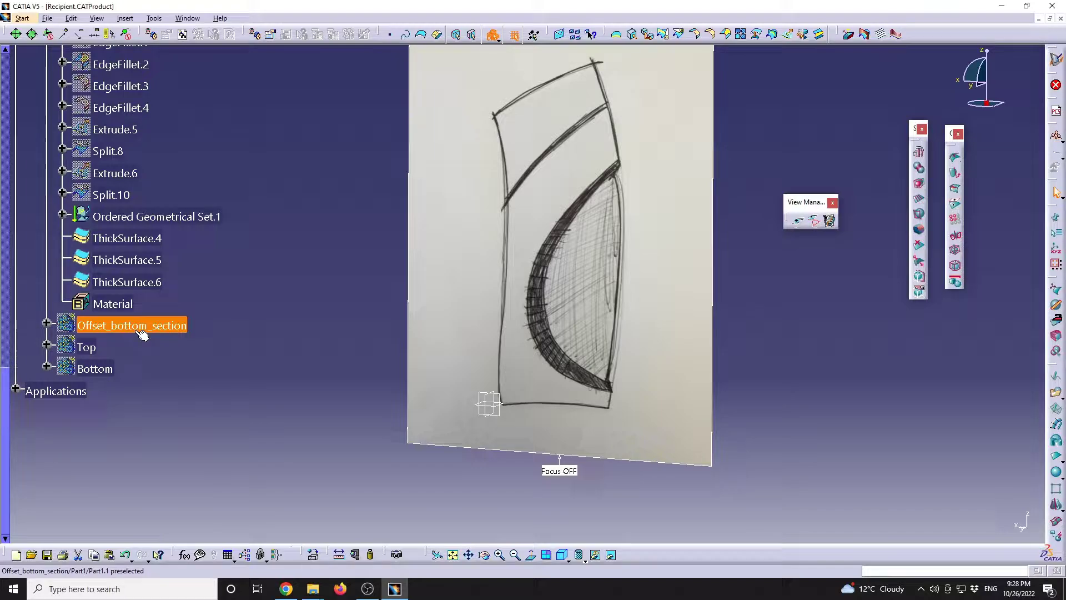
Step: Show the red Bottom and black Offset_bottom_section bodies, then expand Offset_bottom_section
{"action": "right_click", "coordinate": [135, 330]}
{"action": "left_click", "coordinate": [94, 350]}
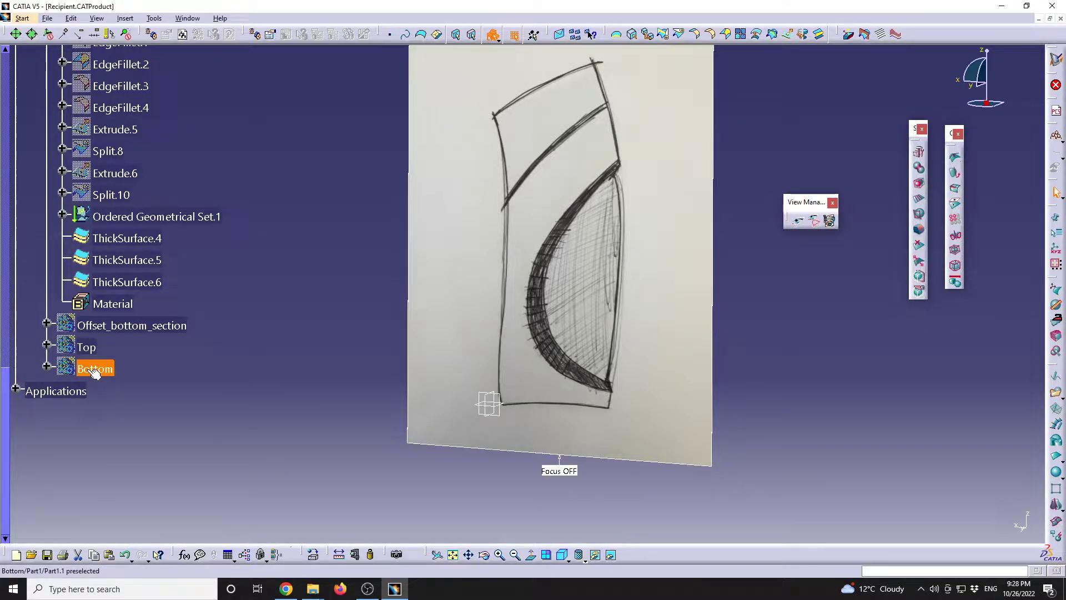
{"action": "right_click", "coordinate": [87, 372]}
{"action": "left_click", "coordinate": [118, 176]}
{"action": "middle_click_drag", "start_coordinate": [448, 261], "coordinate": [507, 278]}
{"action": "right_click", "coordinate": [100, 323]}
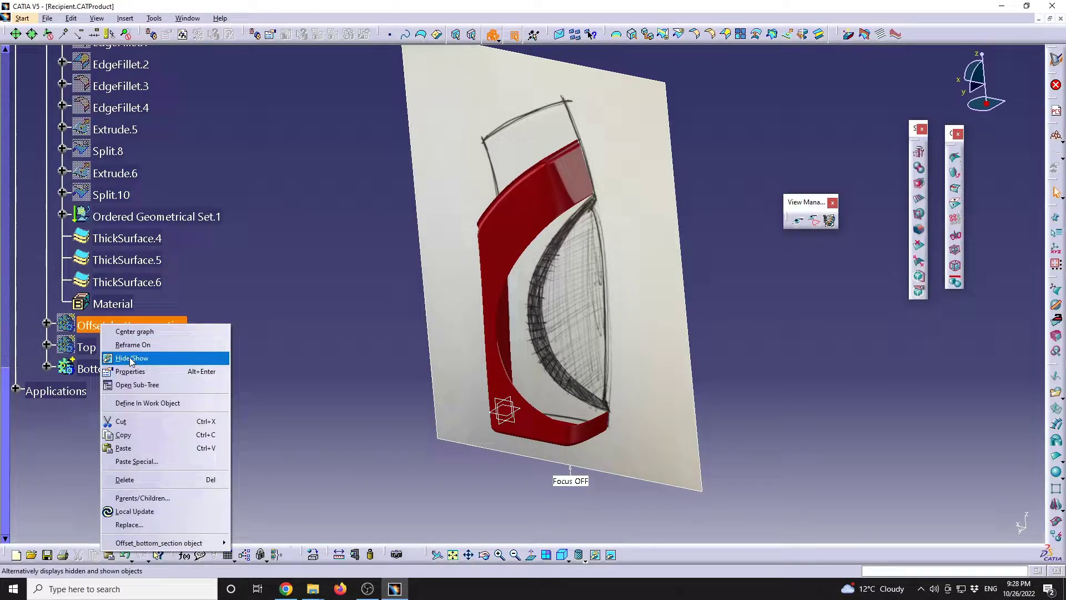
{"action": "left_click", "coordinate": [130, 359]}
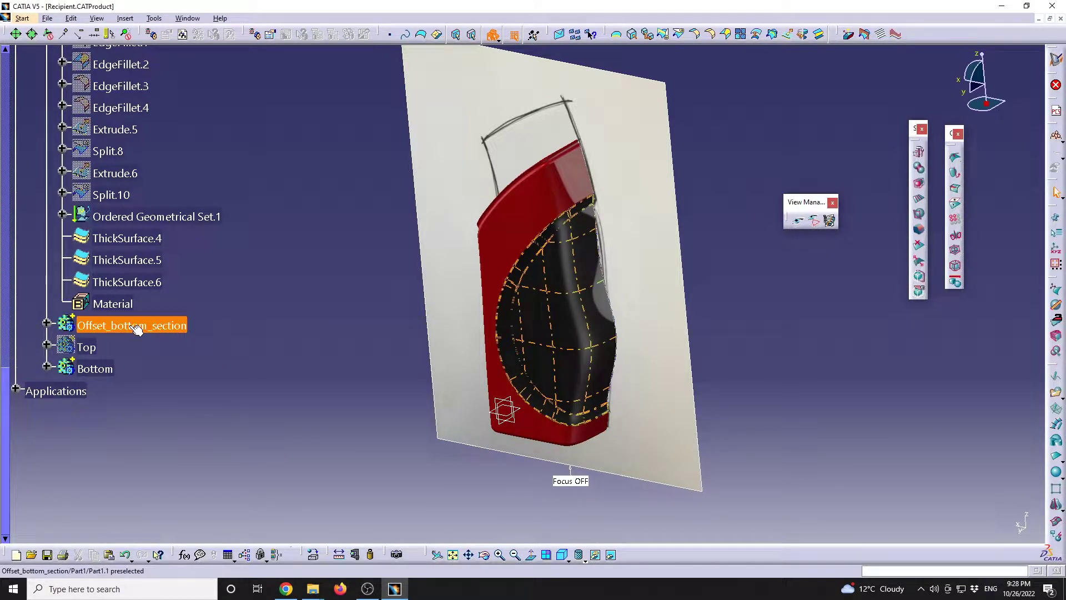
{"action": "middle_click_drag", "start_coordinate": [446, 381], "coordinate": [435, 502]}
{"action": "left_click", "coordinate": [436, 502]}
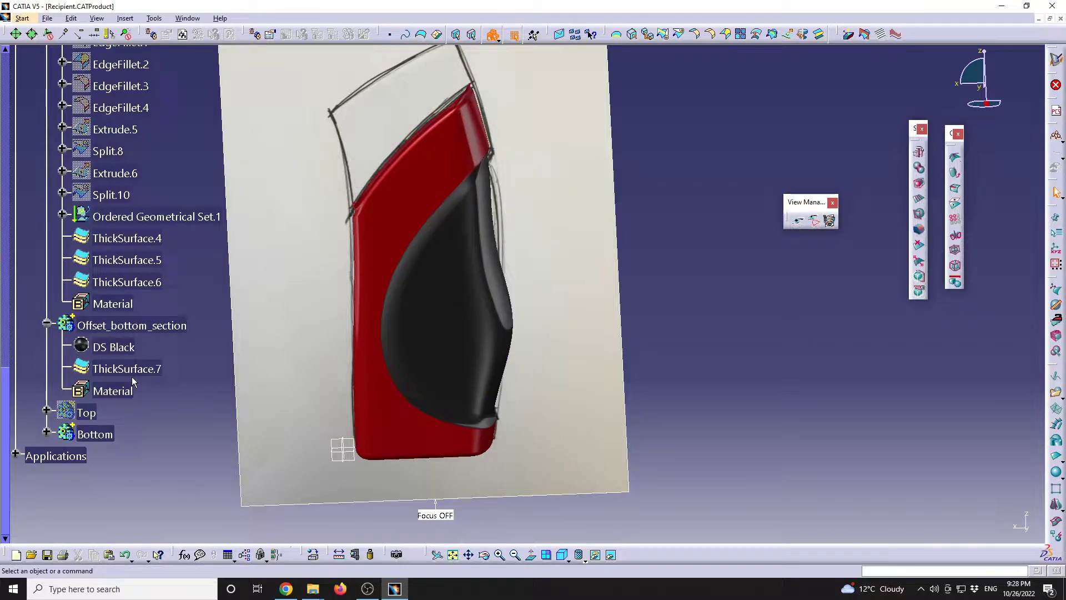
Step: Browse the Insert menu's Imagine & Shape commands, then return to the YouTube Studio comments
{"action": "scroll", "coordinate": [135, 250], "scroll_direction": "up", "scroll_amount": 4}
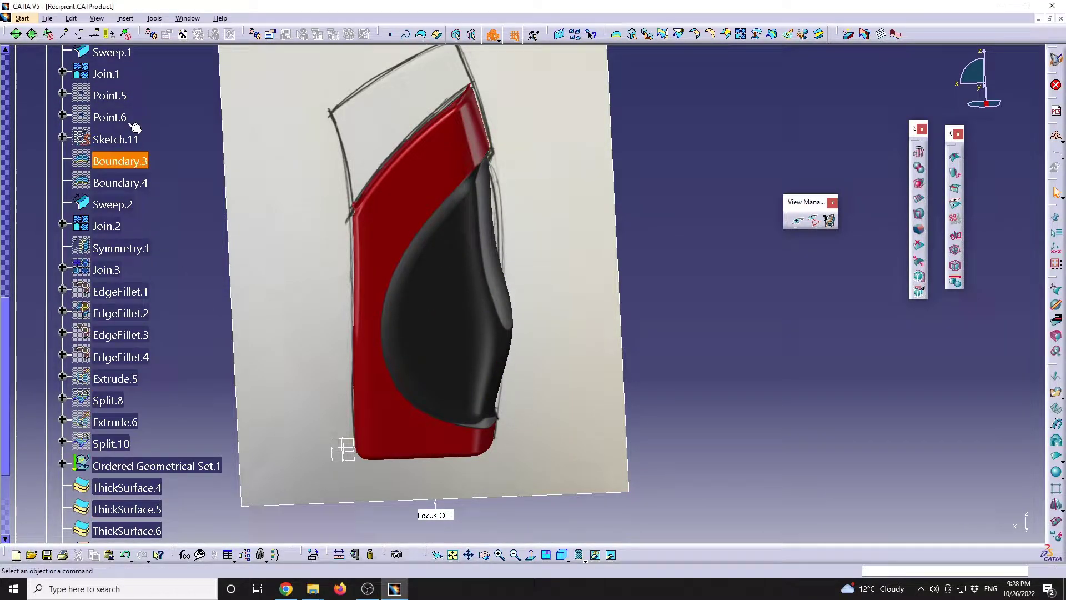
{"action": "scroll", "coordinate": [136, 381], "scroll_direction": "down", "scroll_amount": 3}
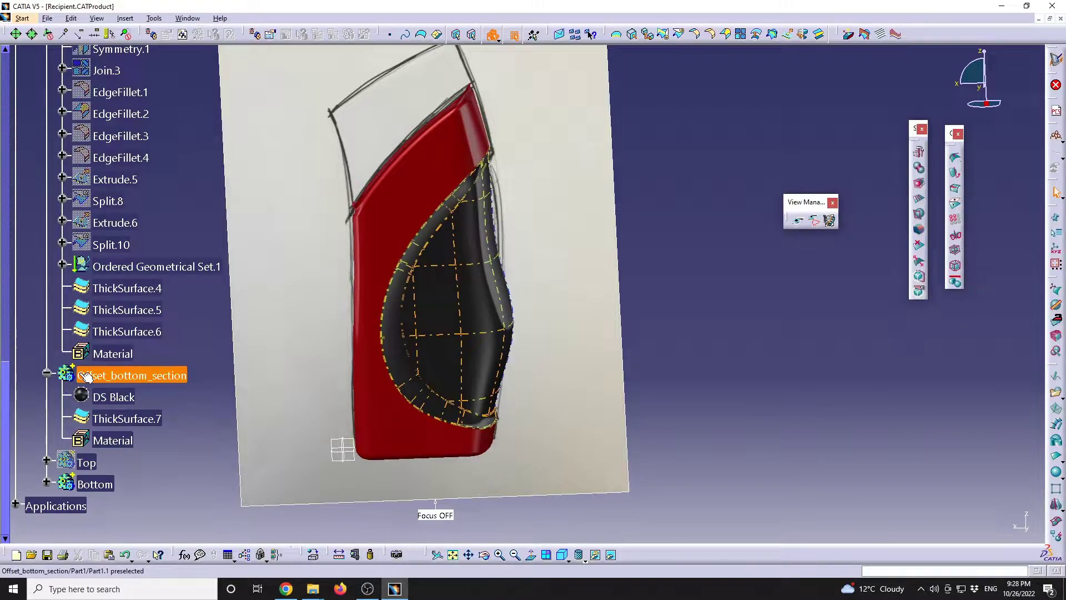
{"action": "left_click", "coordinate": [125, 18]}
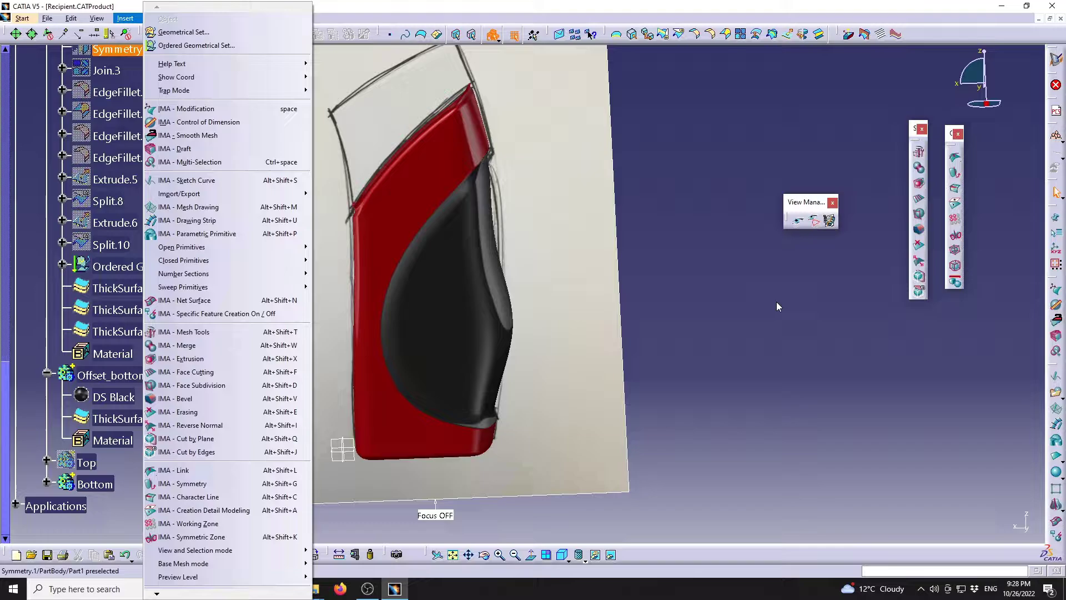
{"action": "left_click", "coordinate": [775, 332]}
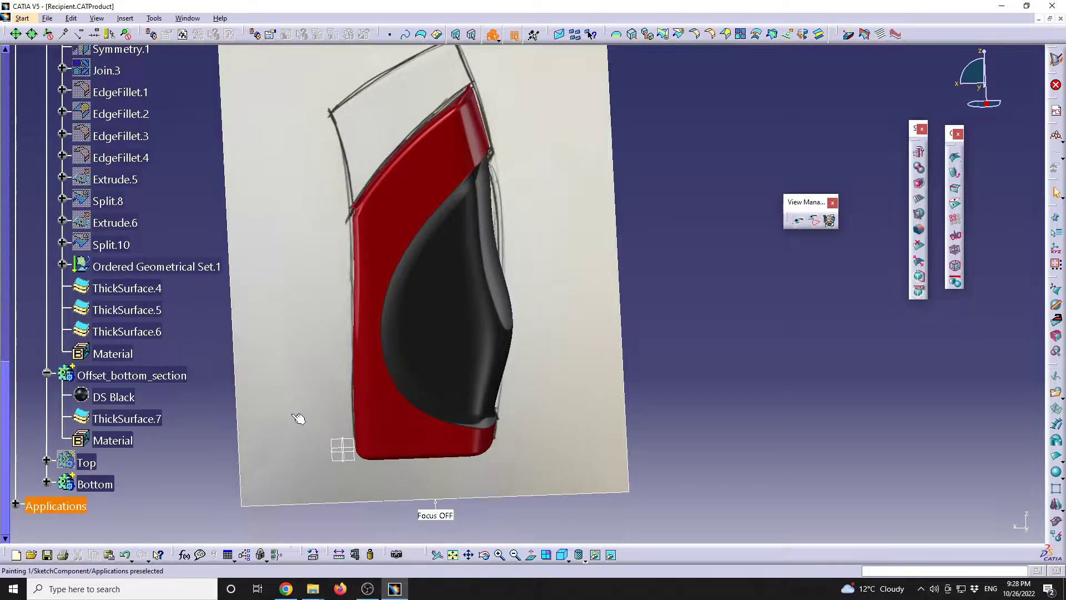
{"action": "scroll", "coordinate": [169, 389], "scroll_direction": "up", "scroll_amount": 10}
{"action": "scroll", "coordinate": [167, 383], "scroll_direction": "up", "scroll_amount": 3}
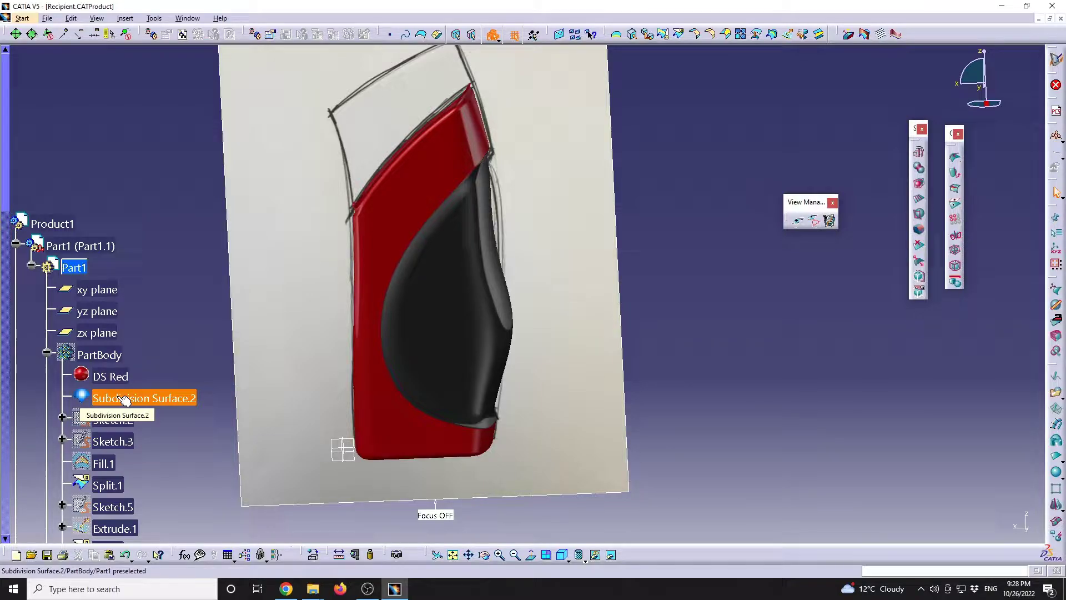
{"action": "middle_click_drag", "start_coordinate": [333, 269], "coordinate": [410, 369]}
{"action": "left_click", "coordinate": [286, 589]}
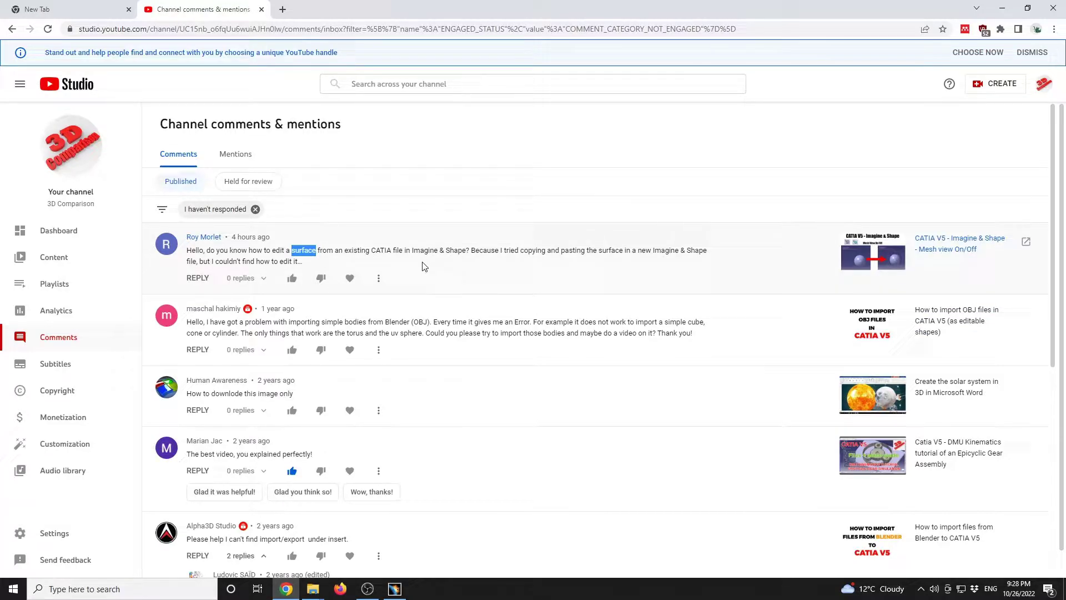
Step: Highlight the comment's phrases about surfaces from an existing CATIA file, then return to CATIA V5
{"action": "left_click_drag", "start_coordinate": [376, 254], "coordinate": [429, 254]}
{"action": "left_click_drag", "start_coordinate": [291, 251], "coordinate": [449, 254]}
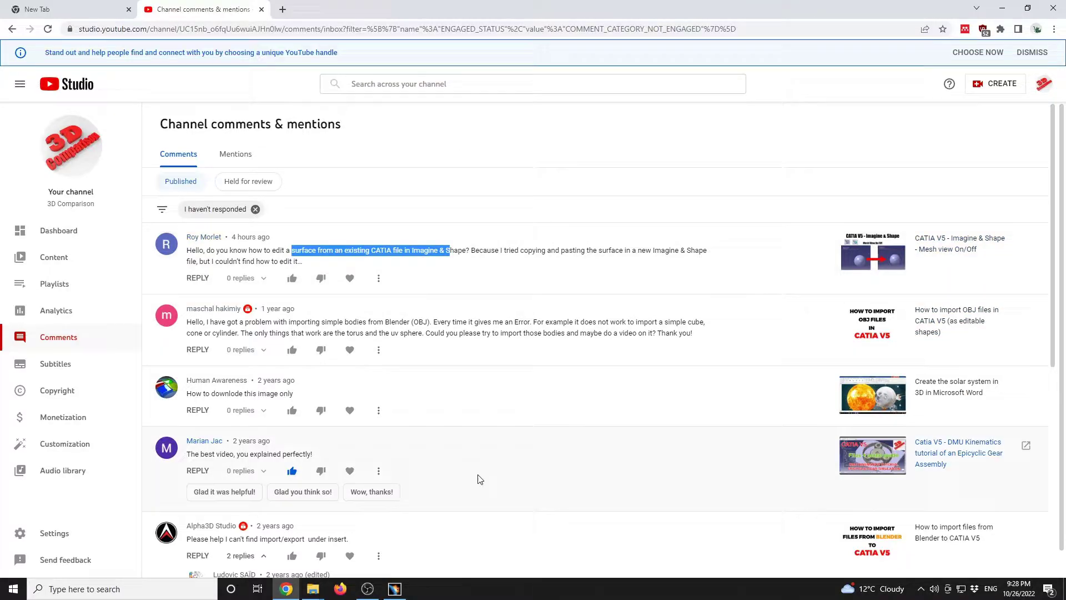
{"action": "mouse_move", "coordinate": [403, 590]}
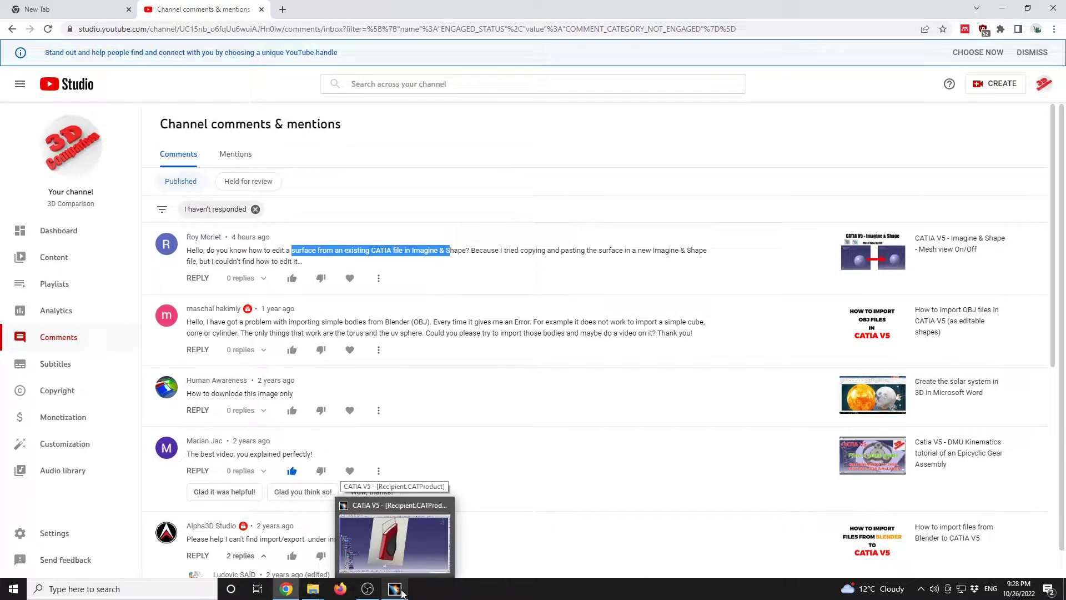
{"action": "left_click", "coordinate": [409, 561]}
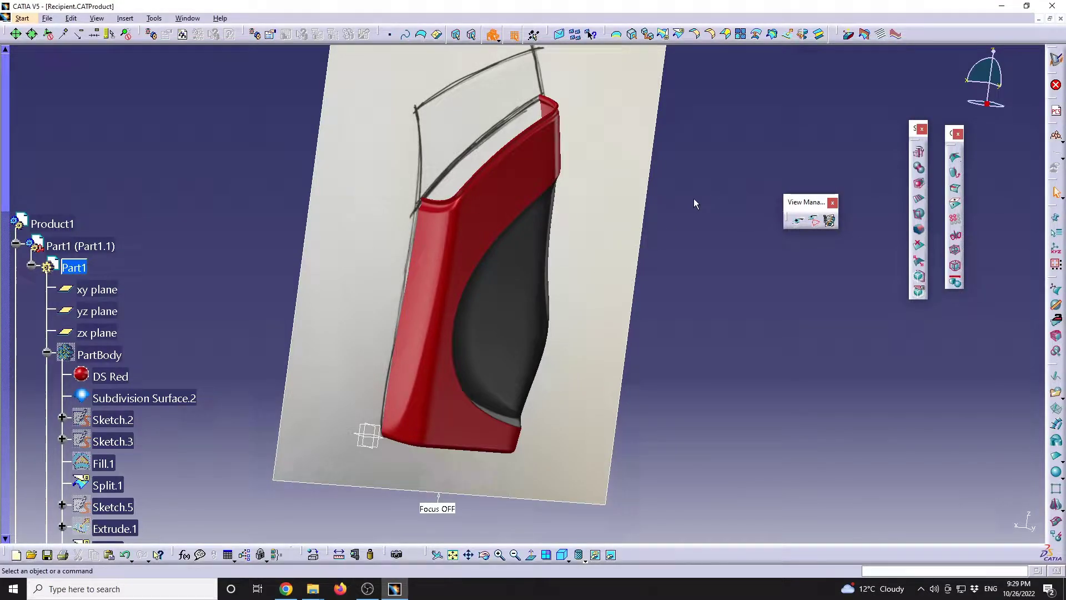
Step: Set the Recipient document aside and switch to the Generative Shape Design workbench
{"action": "left_click", "coordinate": [1037, 20]}
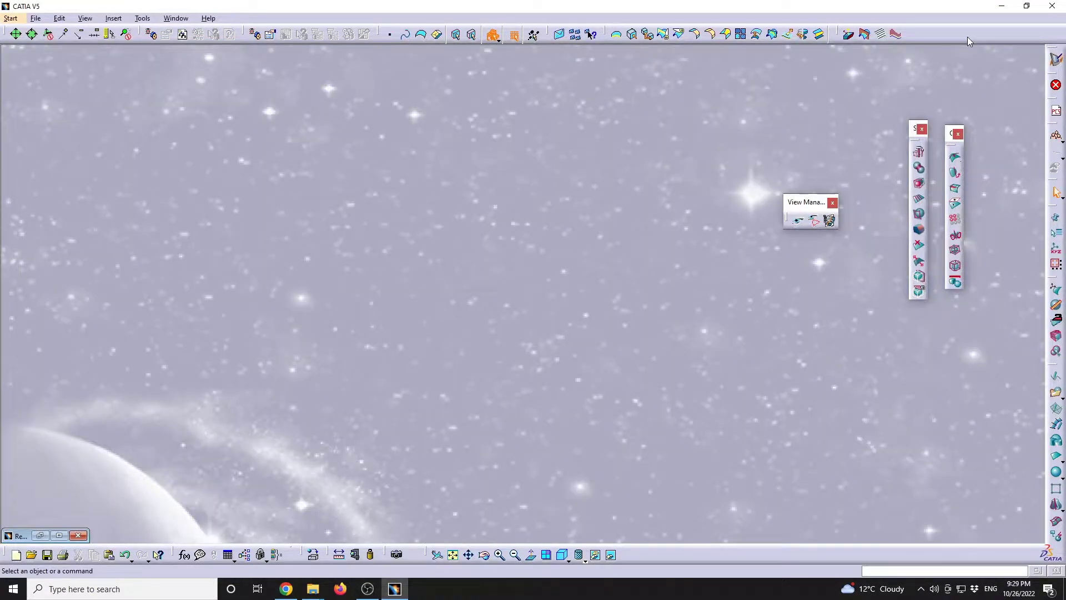
{"action": "left_click", "coordinate": [11, 19]}
{"action": "mouse_move", "coordinate": [30, 60]}
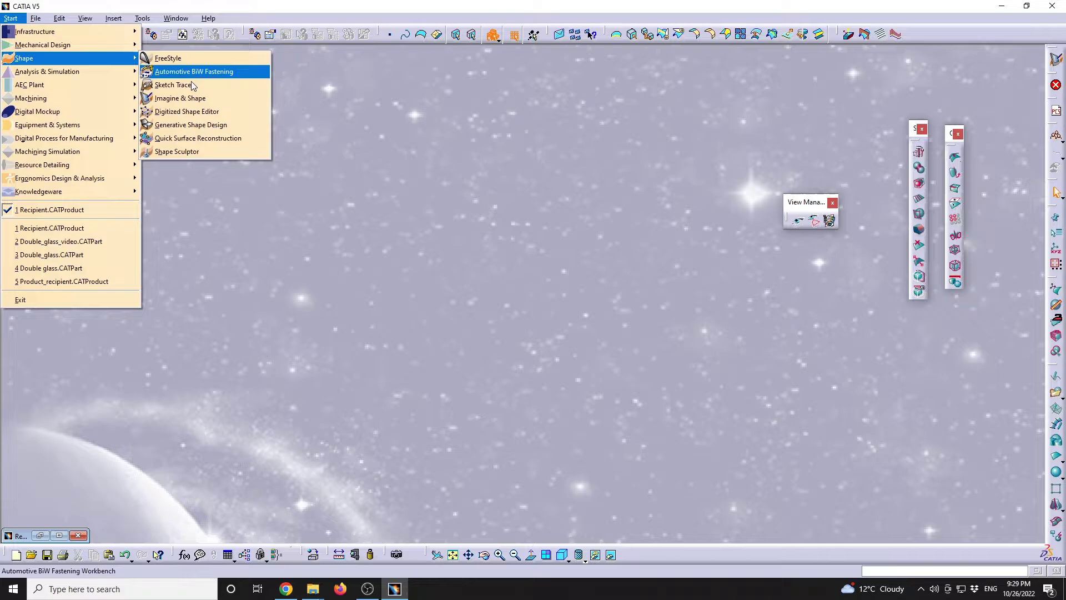
{"action": "left_click", "coordinate": [215, 125]}
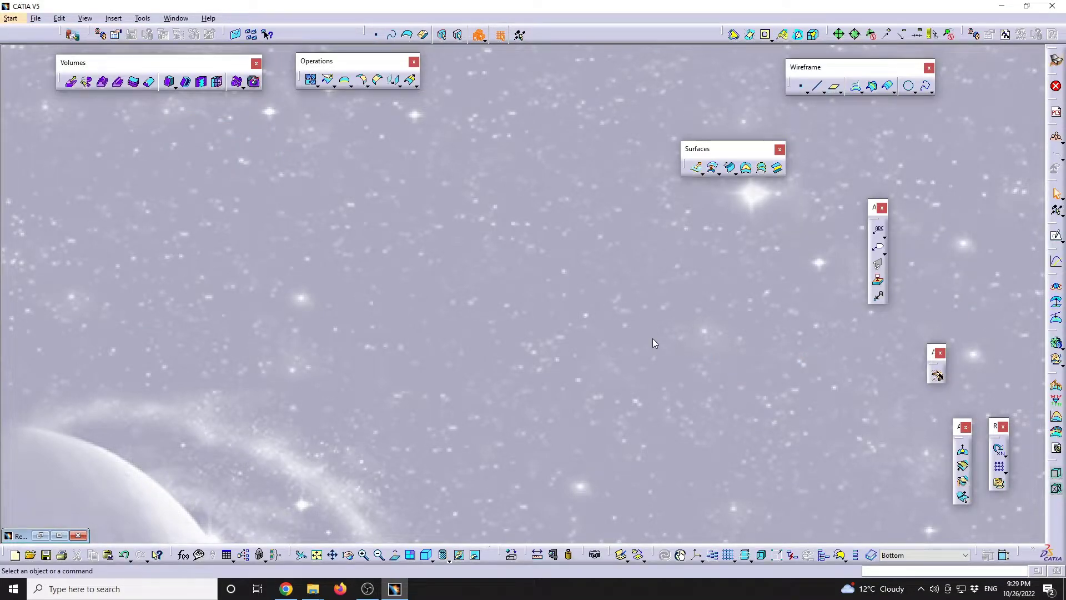
Step: Create a new Part document and start a sketch on its yz plane
{"action": "left_click", "coordinate": [11, 19]}
{"action": "mouse_move", "coordinate": [101, 43]}
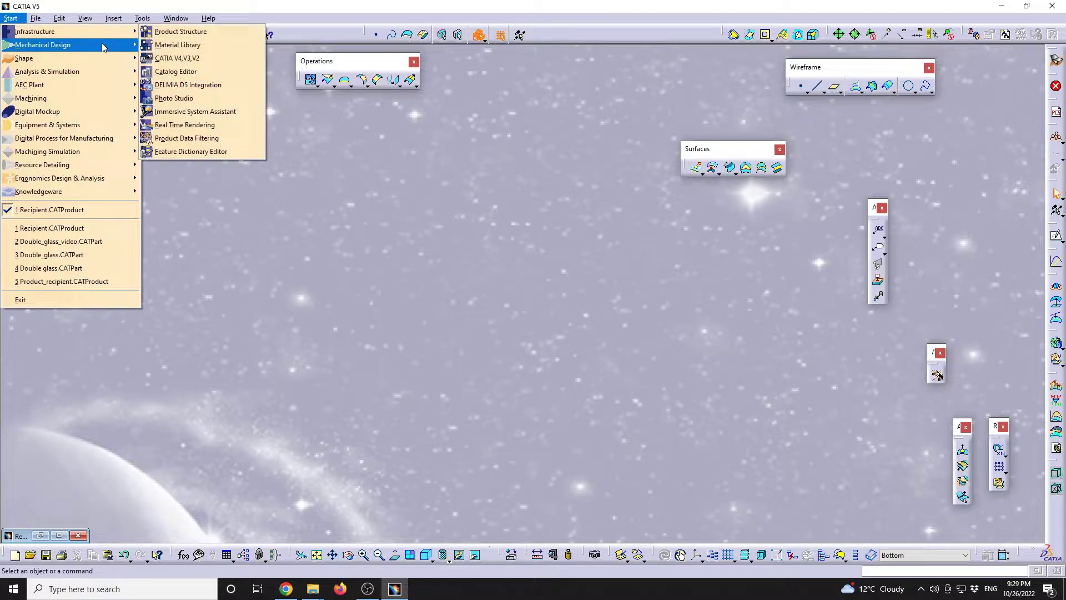
{"action": "mouse_move", "coordinate": [36, 18]}
{"action": "left_click", "coordinate": [61, 31]}
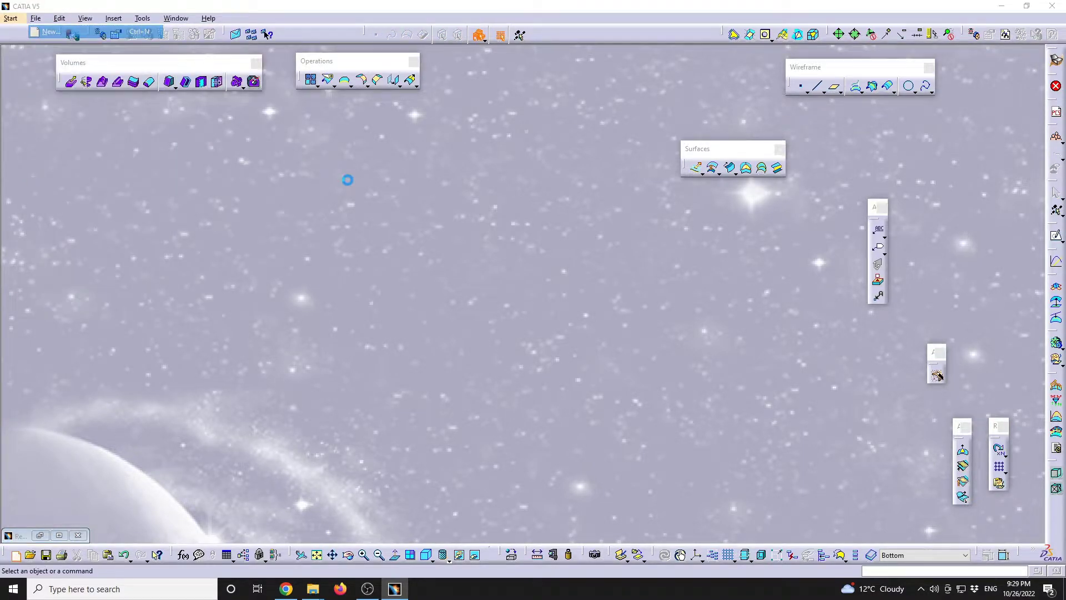
{"action": "type", "text": "Part"}
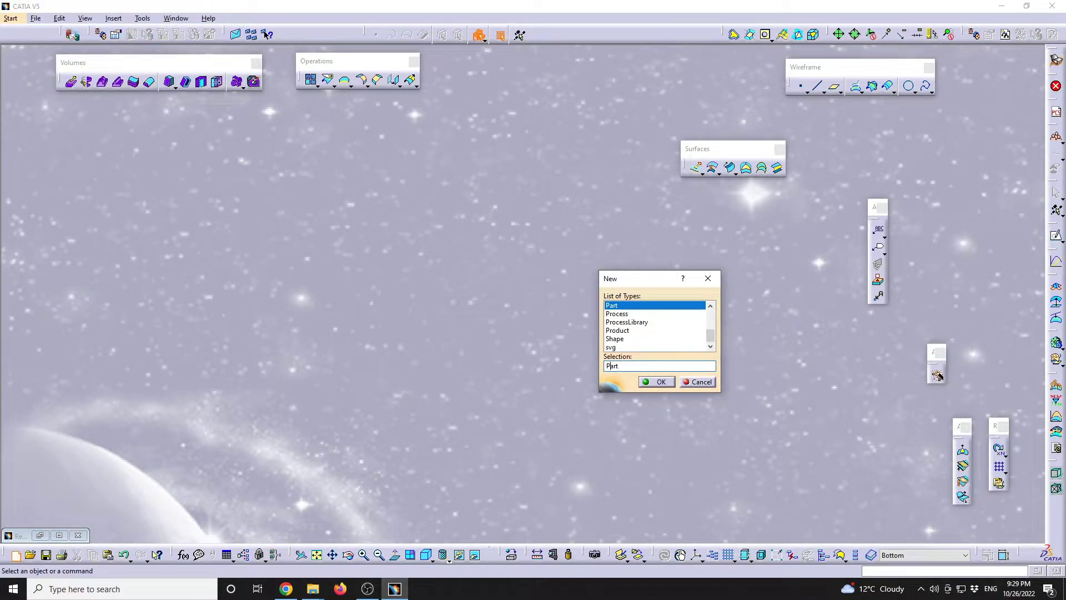
{"action": "key", "text": "Return"}
{"action": "key", "text": "Return"}
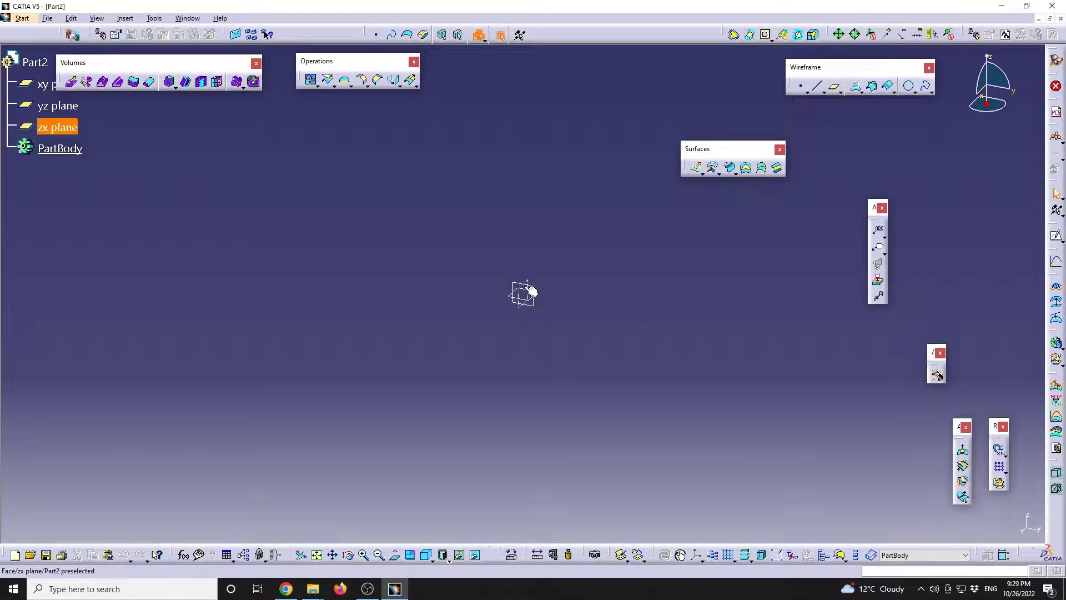
{"action": "left_click", "coordinate": [537, 291]}
{"action": "left_click", "coordinate": [1056, 238]}
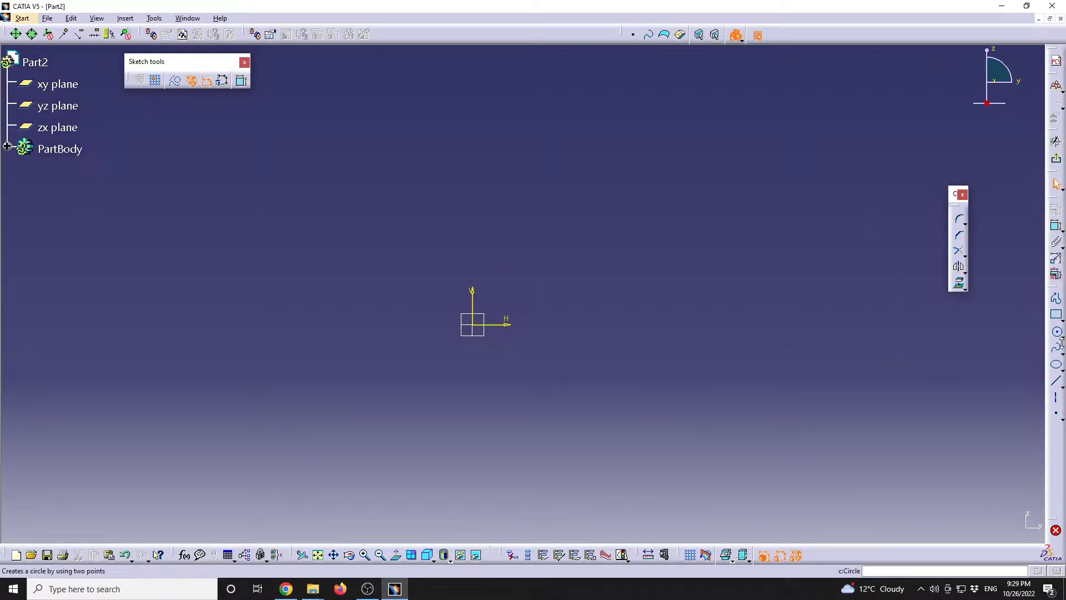
Step: Draw a three-point spline from the origin on the yz plane
{"action": "left_click", "coordinate": [1057, 348]}
{"action": "left_click", "coordinate": [474, 325]}
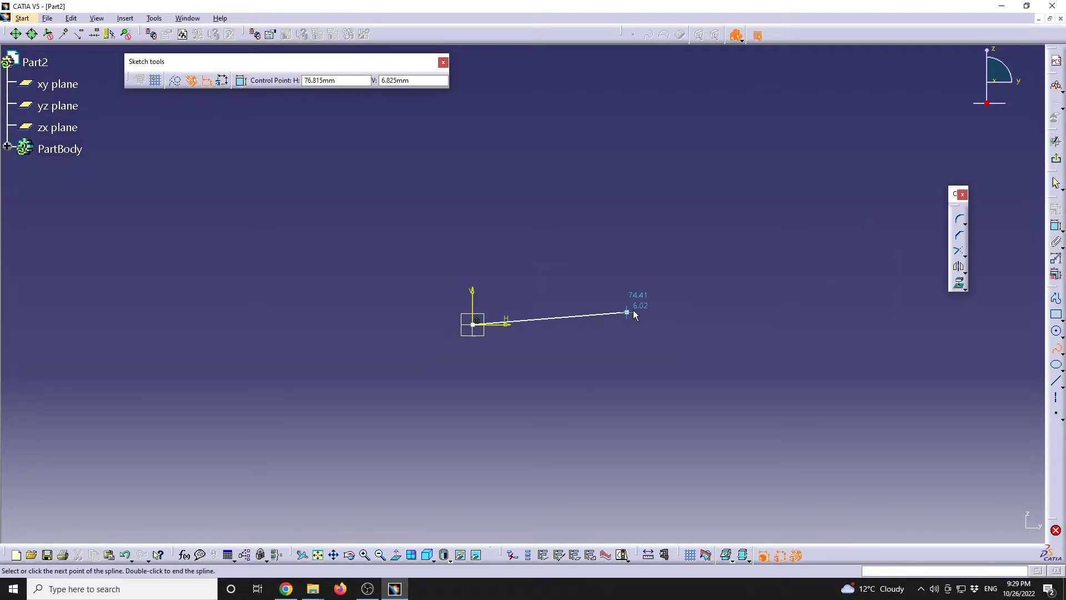
{"action": "left_click", "coordinate": [640, 308]}
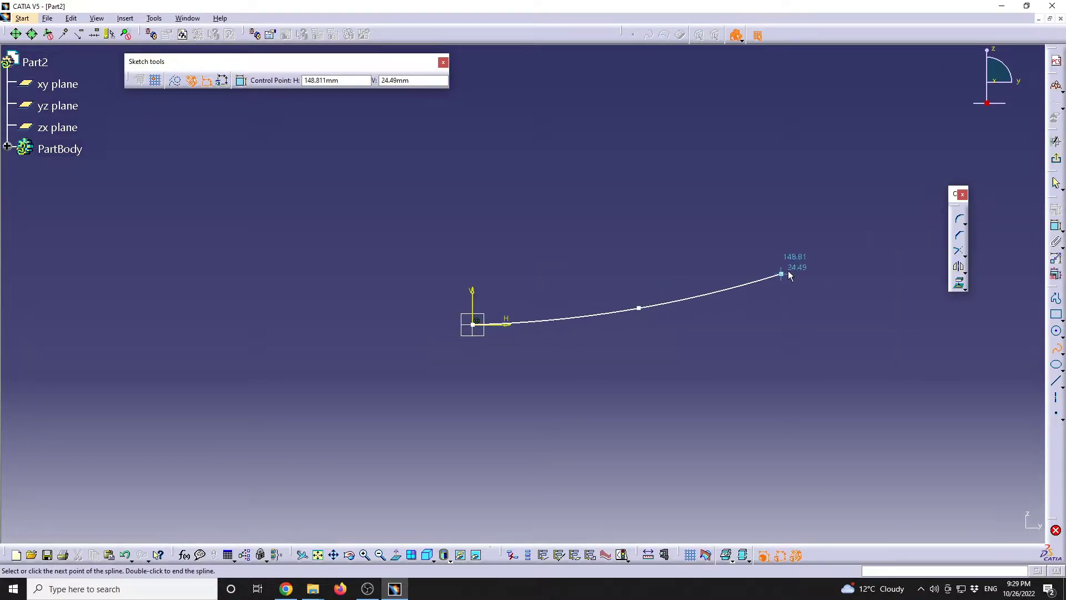
{"action": "left_click", "coordinate": [820, 249]}
{"action": "key", "text": "Escape"}
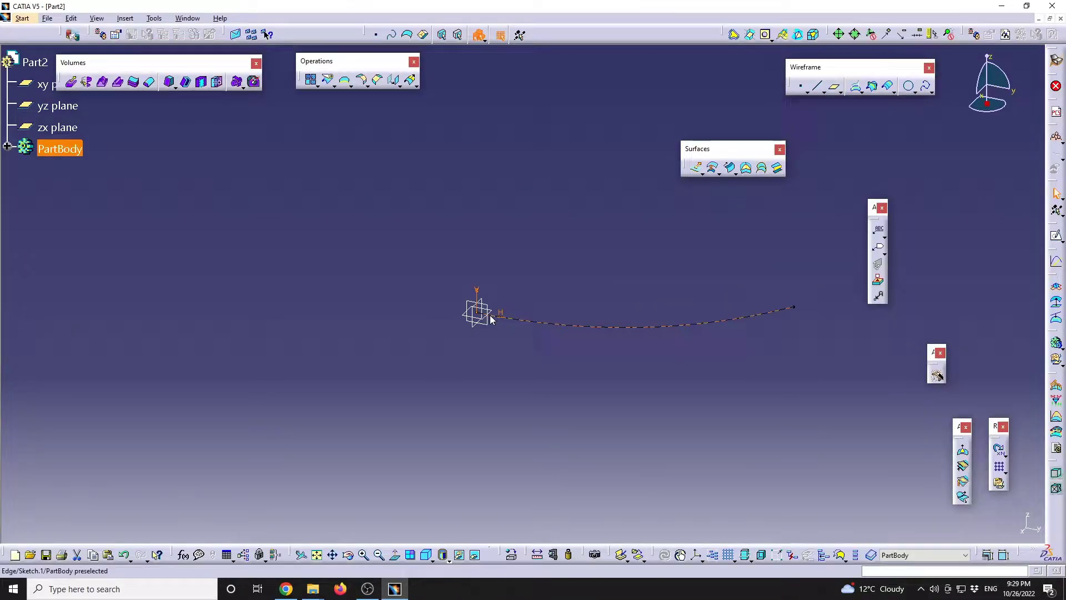
Step: Create a plane offset 100 mm from the yz plane
{"action": "left_click", "coordinate": [494, 309]}
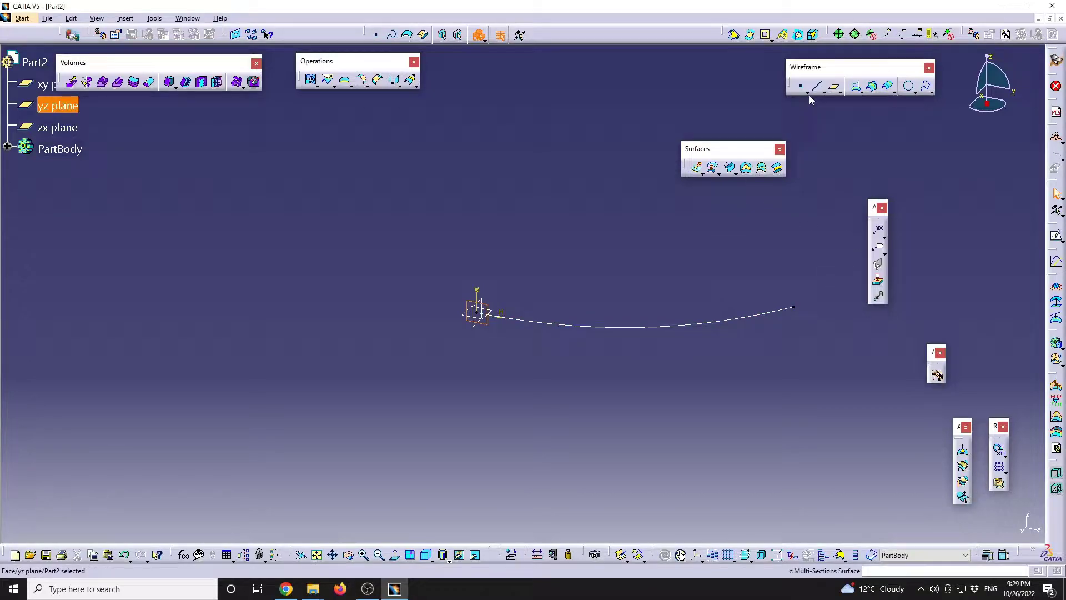
{"action": "left_click", "coordinate": [835, 87]}
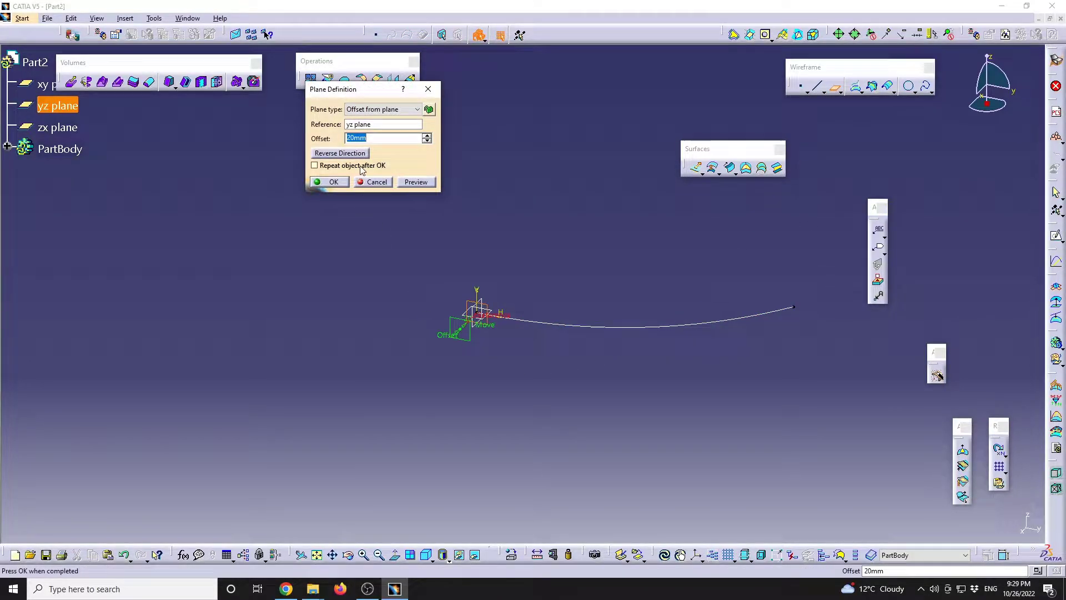
{"action": "type", "text": "100"}
{"action": "left_click", "coordinate": [332, 182]}
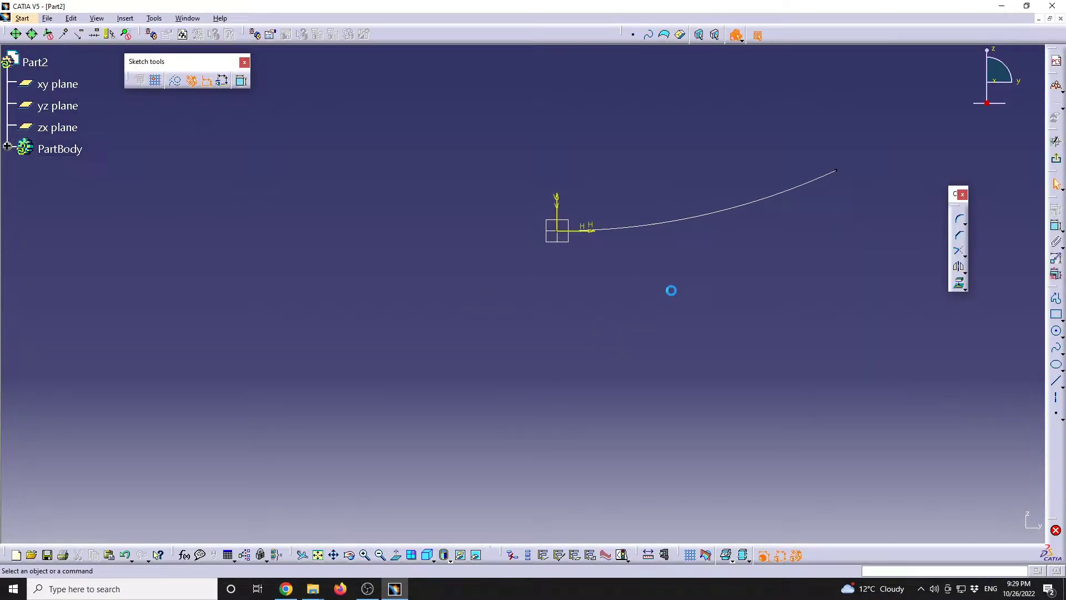
Step: Sketch a second three-point spline on the offset plane and exit the sketcher
{"action": "left_click", "coordinate": [1057, 359]}
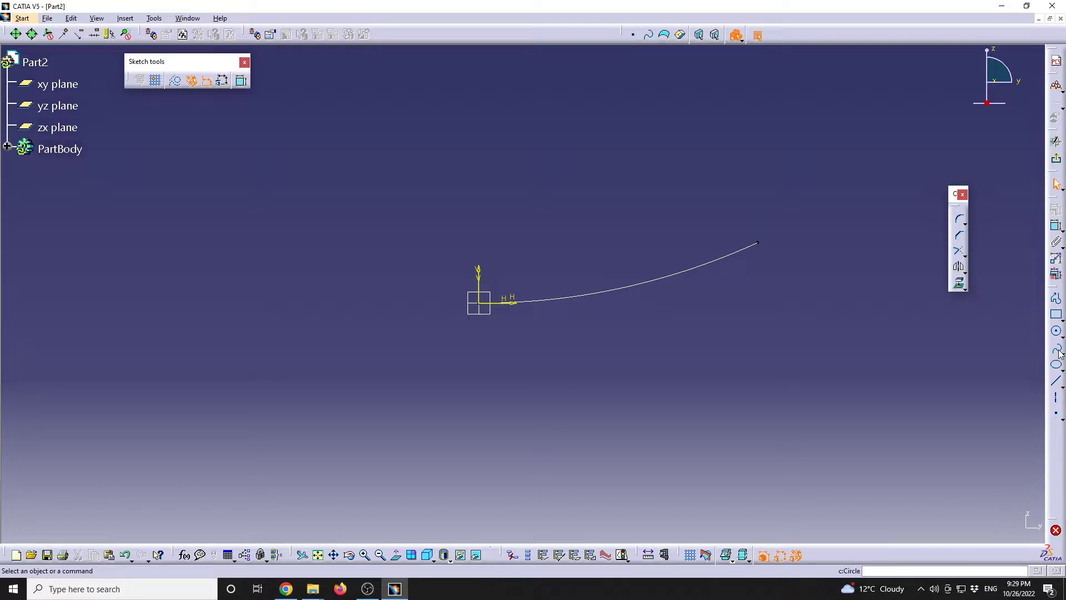
{"action": "left_click", "coordinate": [1056, 355]}
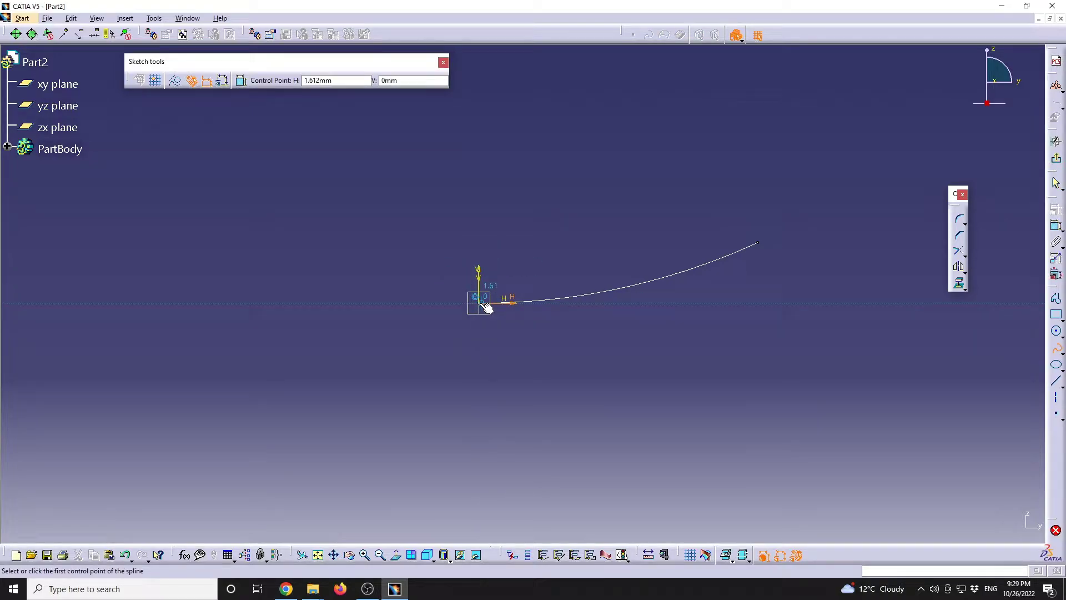
{"action": "left_click", "coordinate": [481, 304]}
{"action": "left_click", "coordinate": [572, 285]}
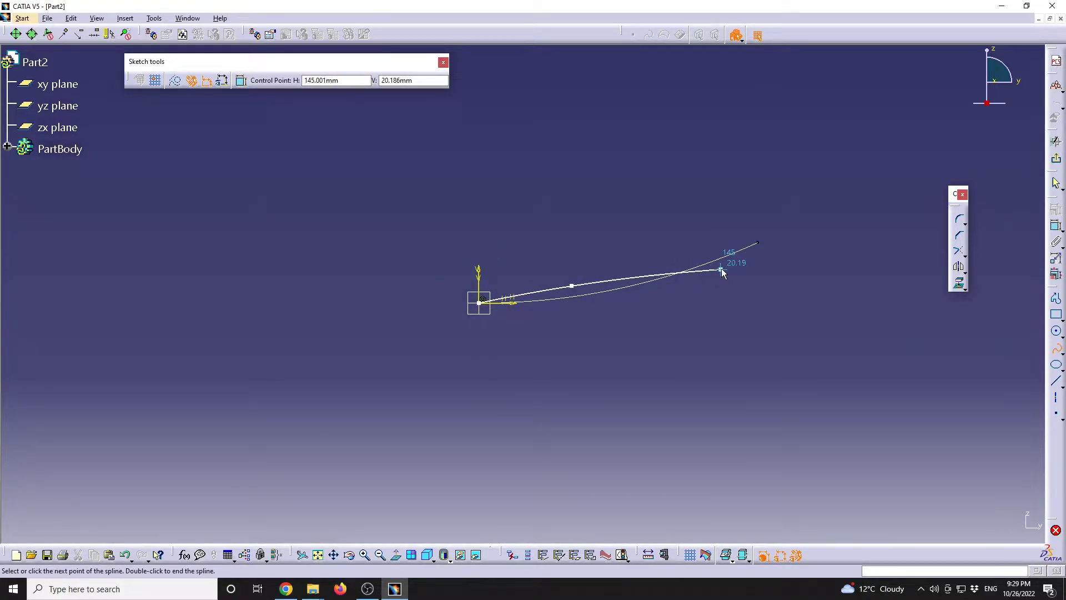
{"action": "double_click", "coordinate": [750, 277]}
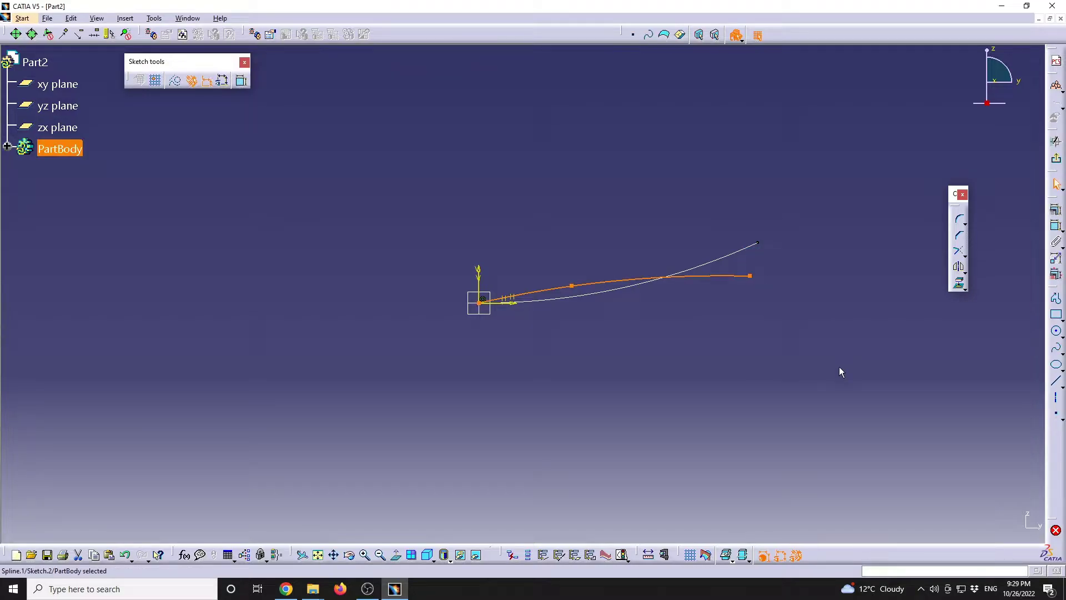
{"action": "left_click", "coordinate": [838, 367]}
{"action": "mouse_move", "coordinate": [687, 298]}
{"action": "middle_mouse_down"}
{"action": "mouse_move", "coordinate": [589, 265]}
{"action": "mouse_move", "coordinate": [510, 345]}
{"action": "mouse_move", "coordinate": [511, 364]}
{"action": "mouse_move", "coordinate": [524, 357]}
{"action": "mouse_move", "coordinate": [524, 384]}
{"action": "mouse_move", "coordinate": [529, 336]}
{"action": "middle_mouse_up"}
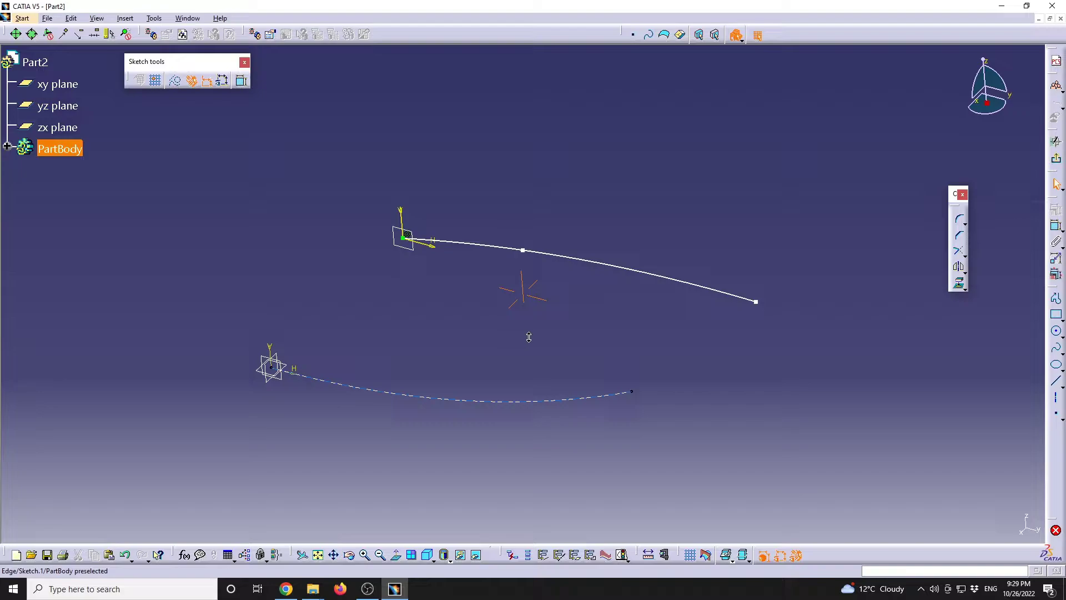
{"action": "left_click", "coordinate": [1055, 163]}
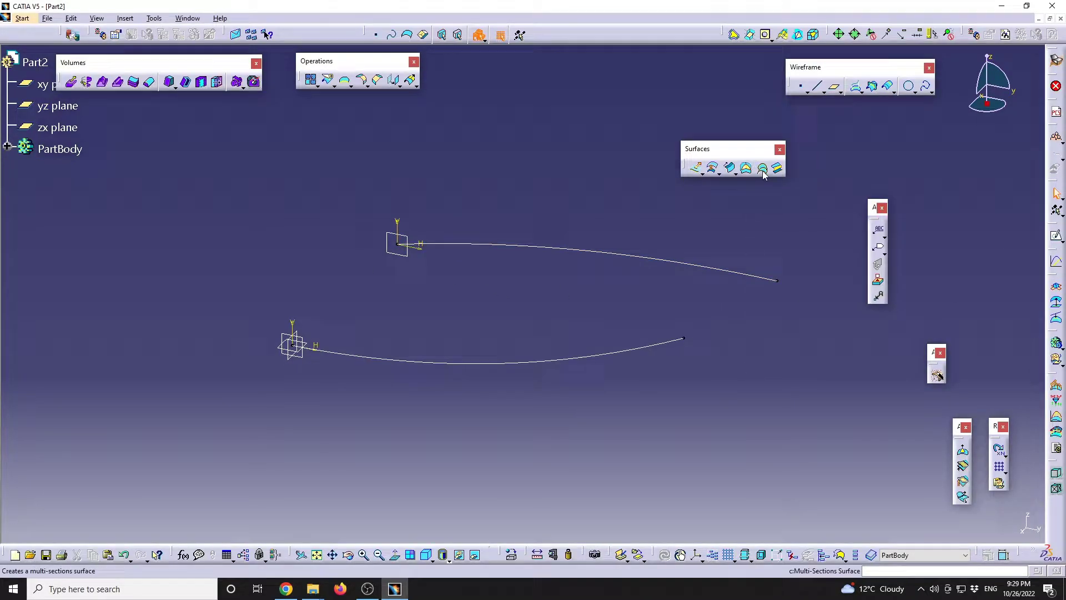
Step: Loft a multi-sections surface between Sketch.1 and Sketch.2, preview it and confirm
{"action": "left_click", "coordinate": [762, 168]}
{"action": "left_click", "coordinate": [518, 360]}
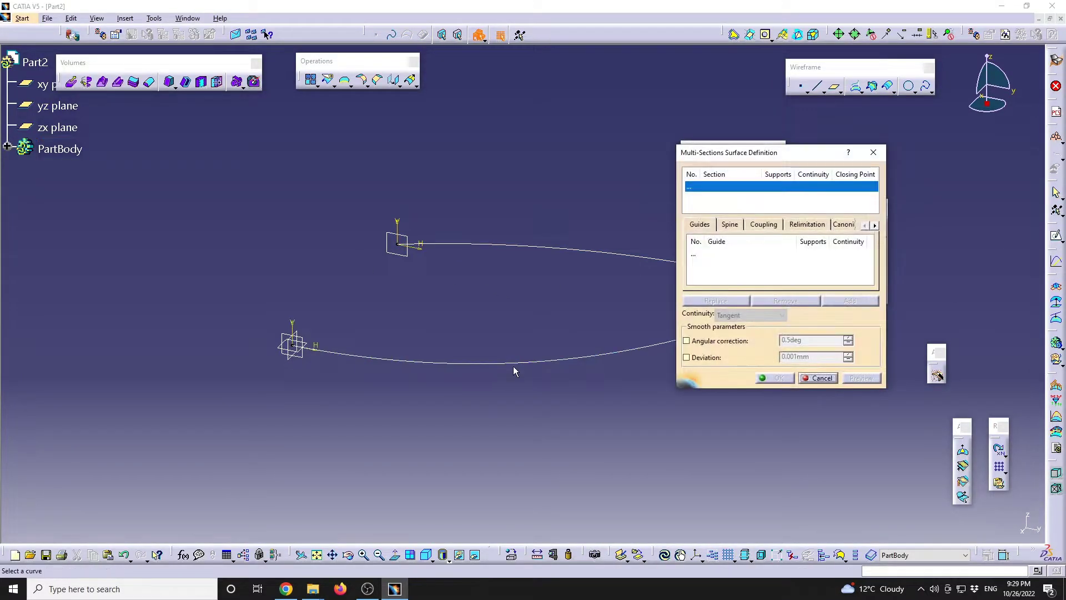
{"action": "left_click", "coordinate": [572, 253]}
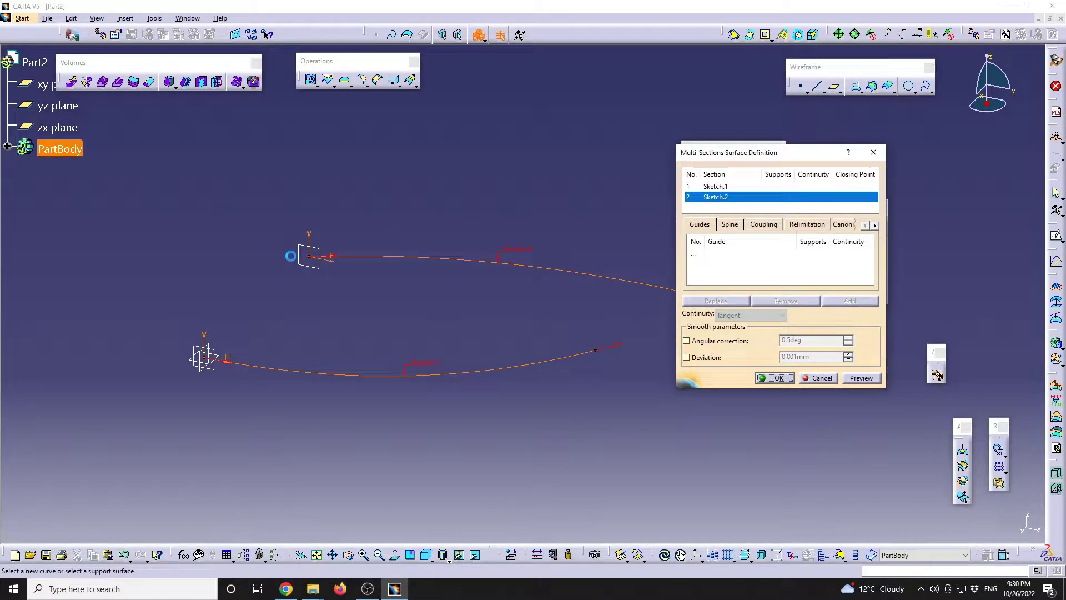
{"action": "left_click", "coordinate": [862, 378]}
{"action": "left_click", "coordinate": [777, 378]}
{"action": "middle_click_drag", "start_coordinate": [685, 423], "coordinate": [562, 316]}
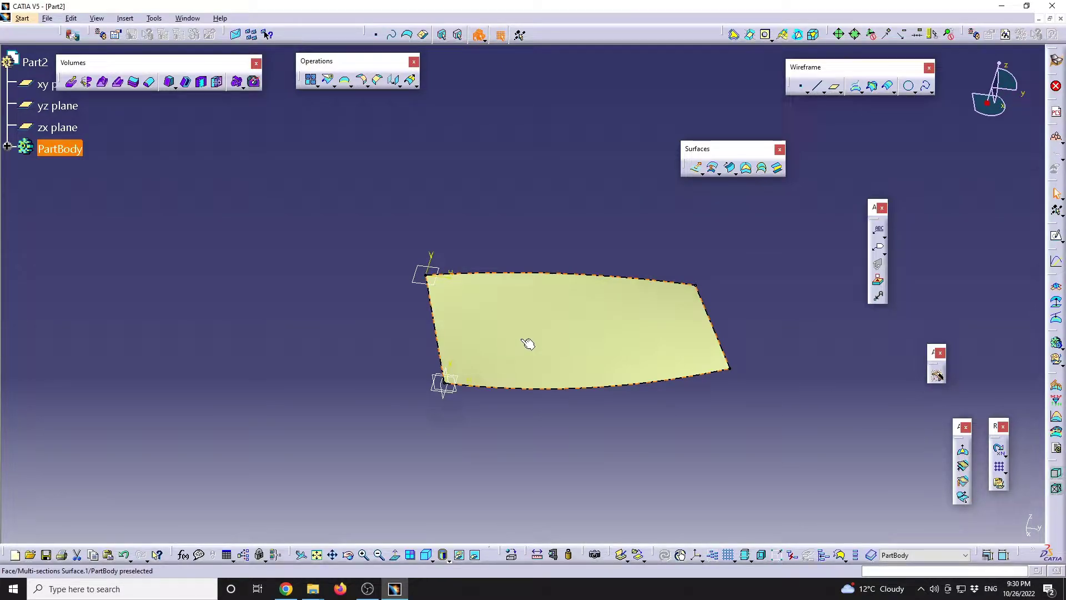
{"action": "left_click", "coordinate": [435, 284]}
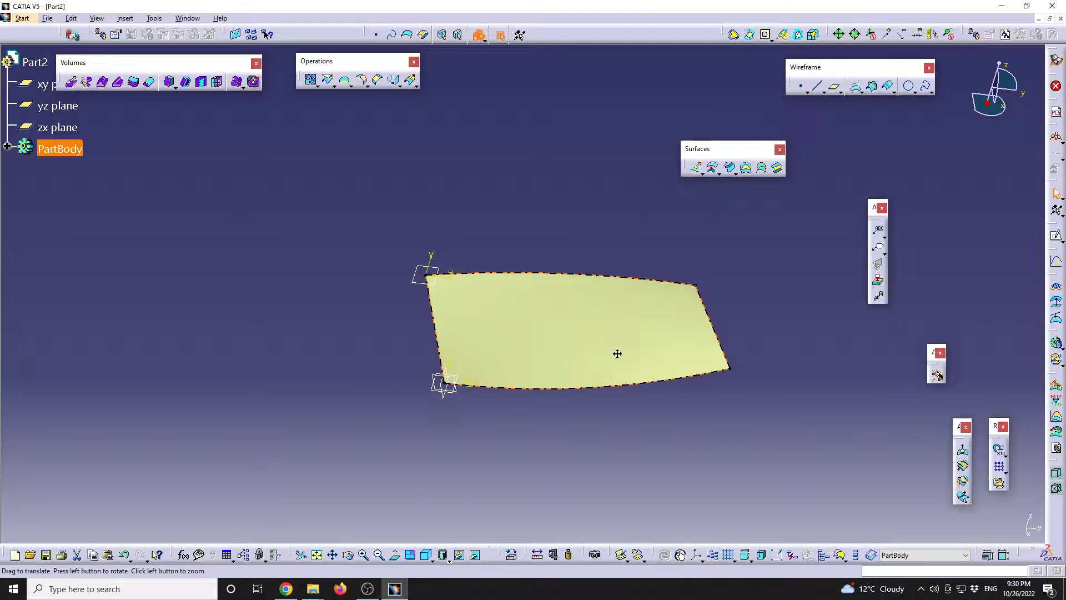
{"action": "middle_click_drag", "start_coordinate": [617, 354], "coordinate": [426, 290]}
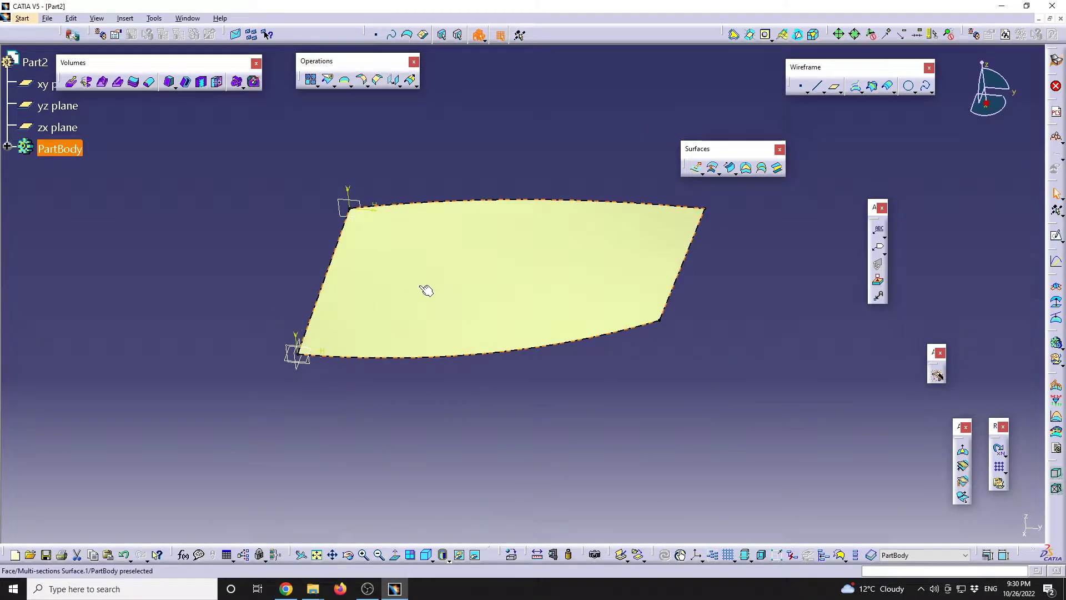
{"action": "mouse_move", "coordinate": [255, 146]}
{"action": "left_mouse_down"}
{"action": "mouse_move", "coordinate": [748, 414]}
{"action": "mouse_move", "coordinate": [757, 386]}
{"action": "mouse_move", "coordinate": [749, 409]}
{"action": "left_mouse_up"}
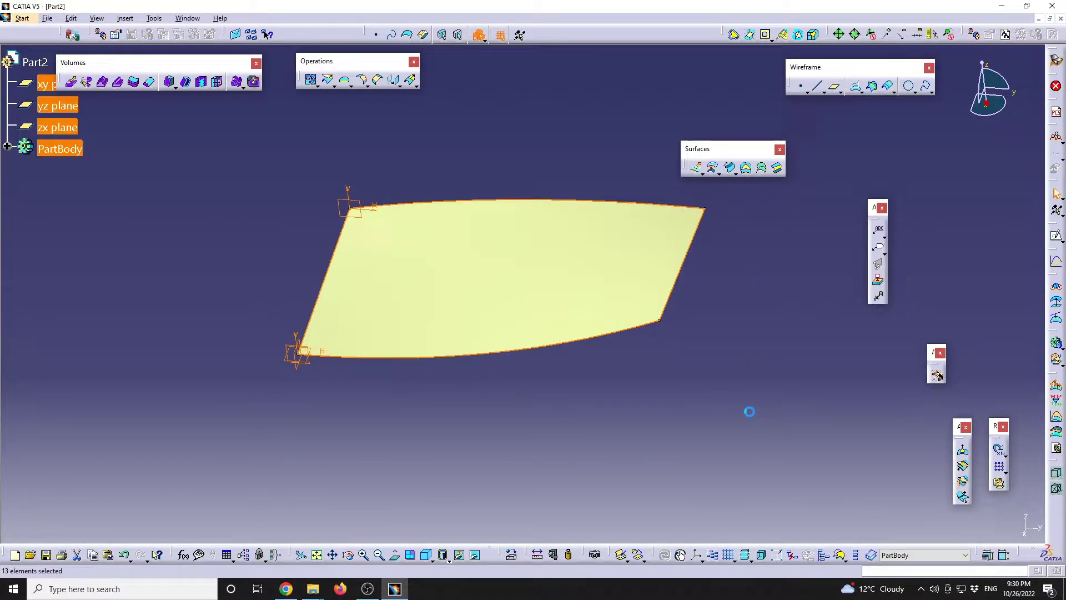
{"action": "left_click", "coordinate": [448, 560]}
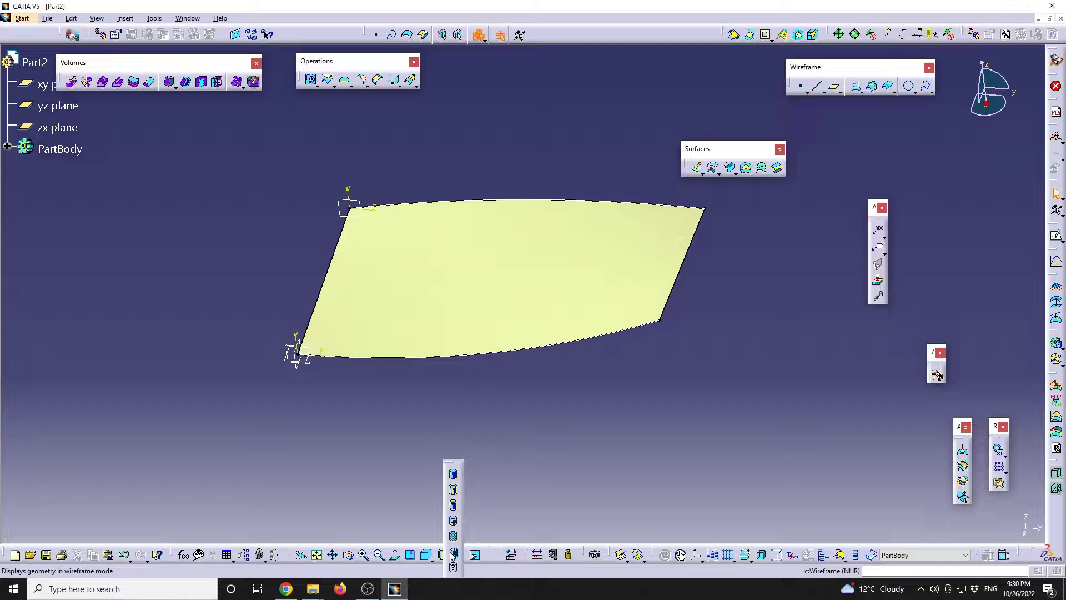
{"action": "left_click", "coordinate": [453, 553]}
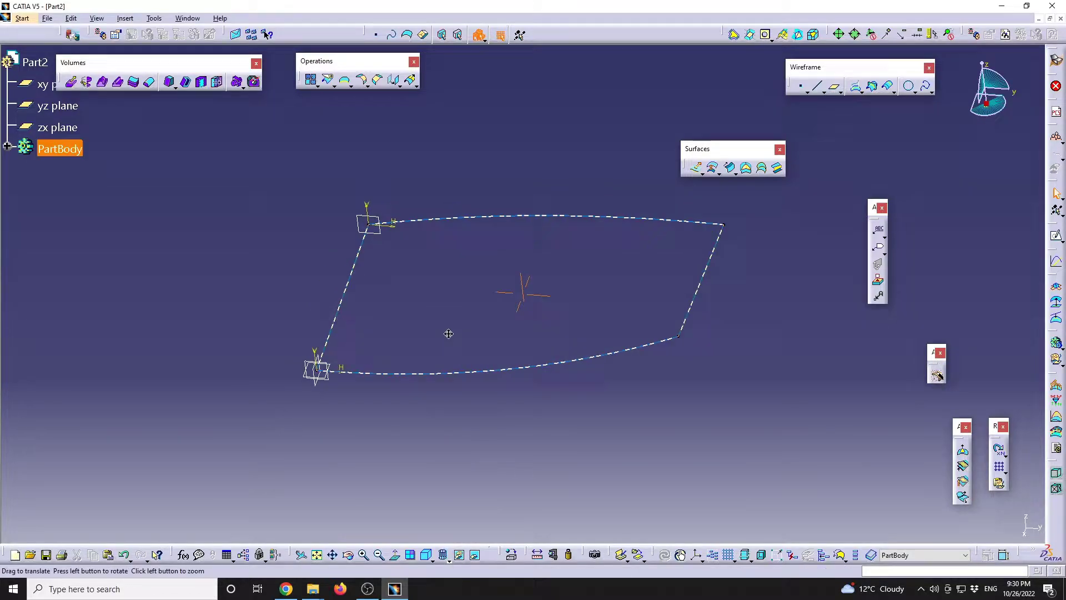
{"action": "middle_click_drag", "start_coordinate": [448, 334], "coordinate": [393, 296], "text": "ctrl"}
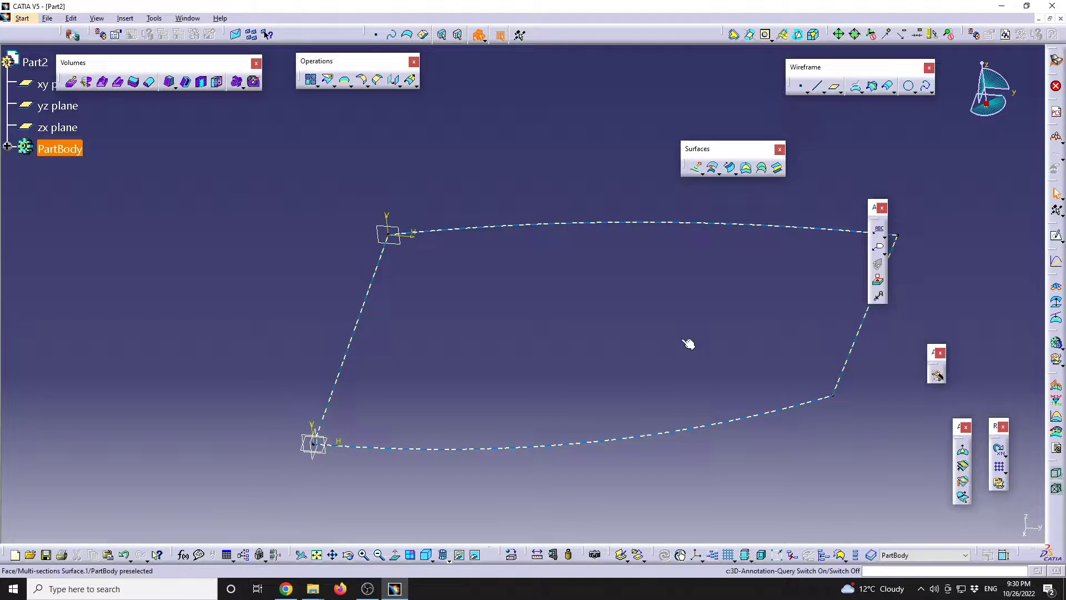
{"action": "middle_click_drag", "start_coordinate": [687, 345], "coordinate": [533, 322], "text": "ctrl"}
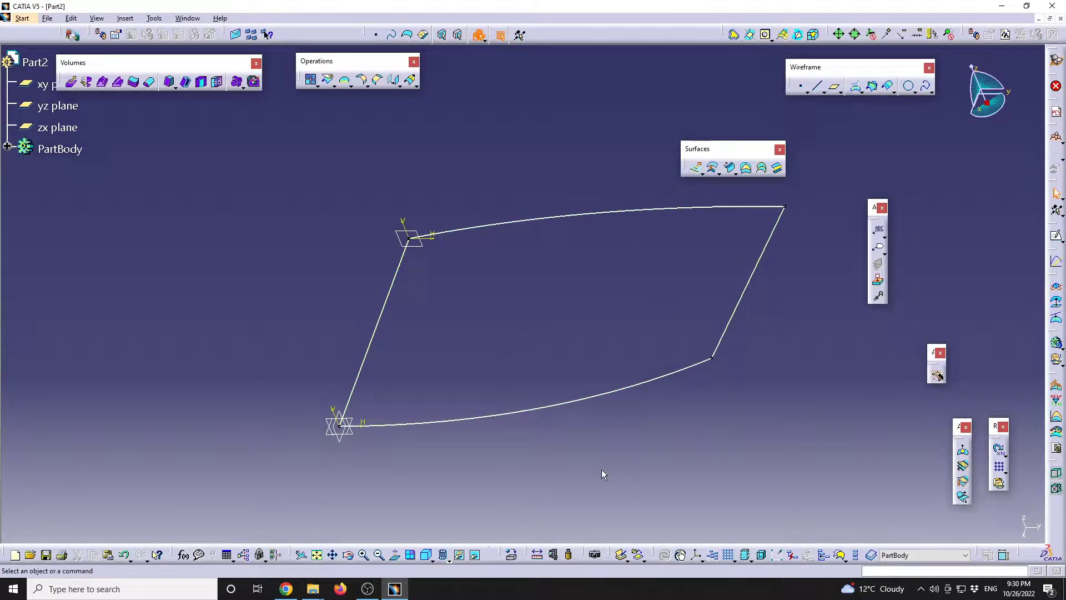
{"action": "left_click", "coordinate": [449, 560]}
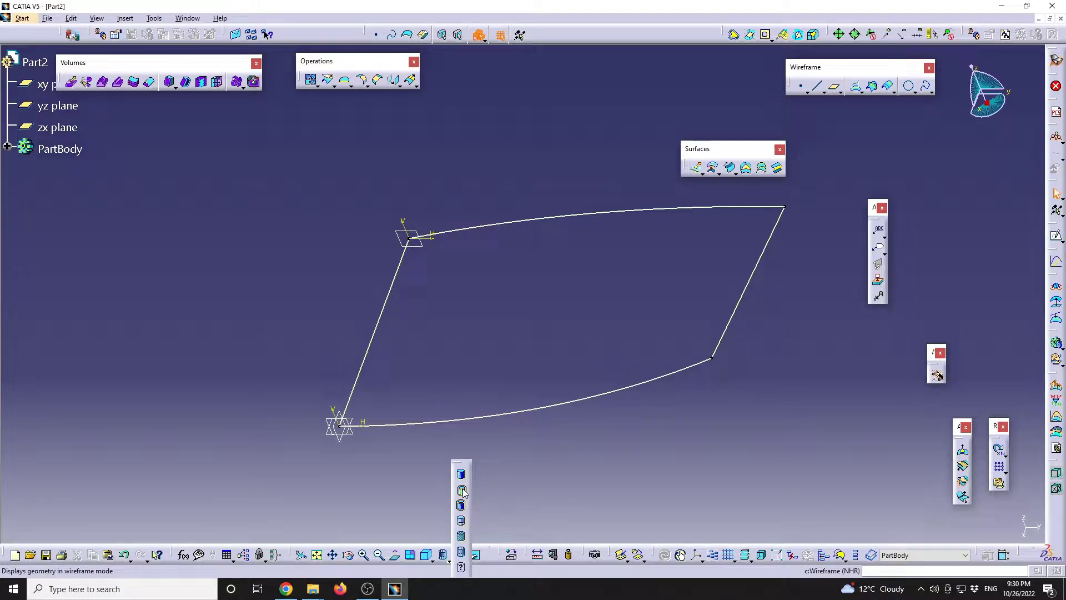
{"action": "left_click", "coordinate": [462, 506]}
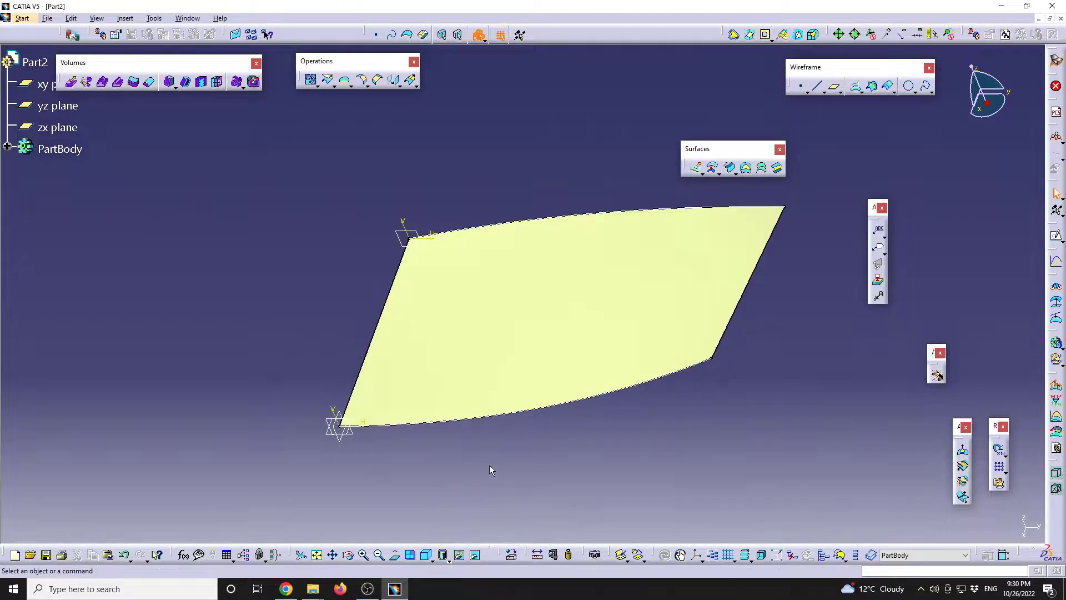
Step: Save the part to the Desktop as surface_1 in stp format
{"action": "left_click", "coordinate": [48, 20]}
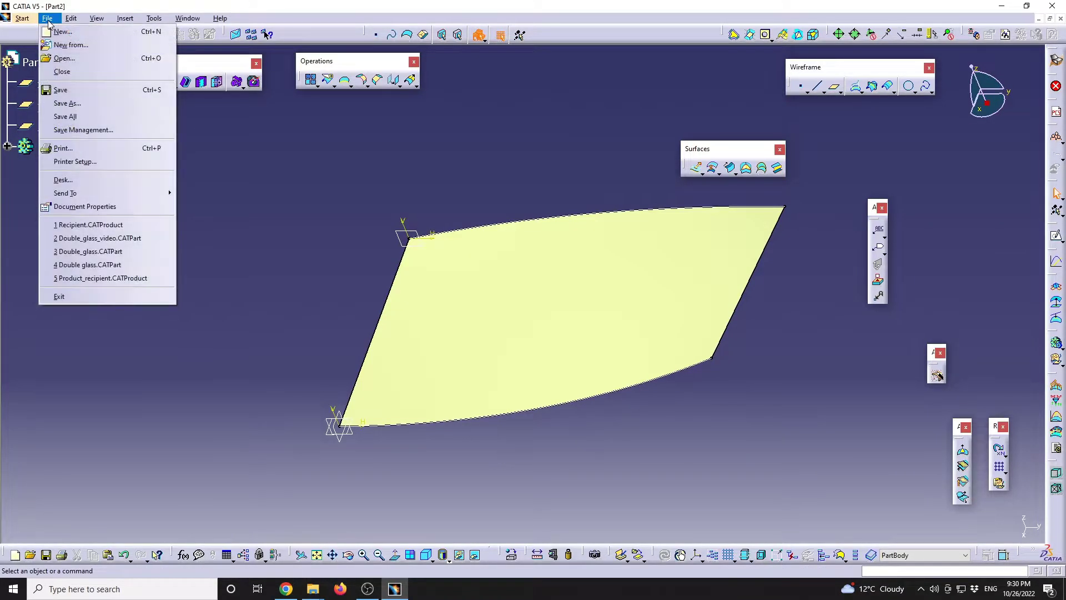
{"action": "left_click", "coordinate": [92, 104]}
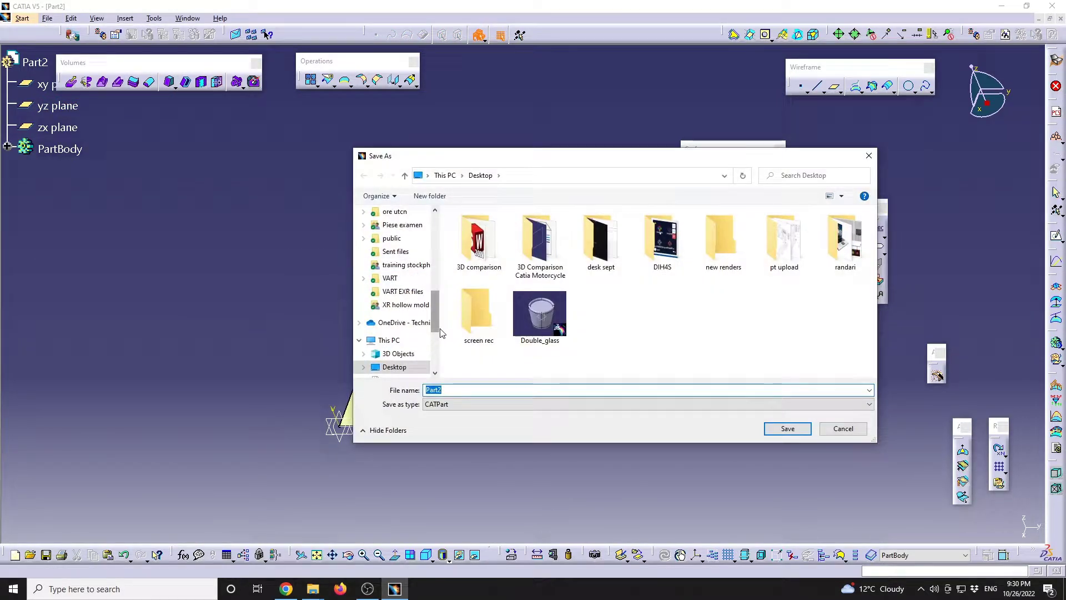
{"action": "left_click_drag", "start_coordinate": [436, 330], "coordinate": [436, 250]}
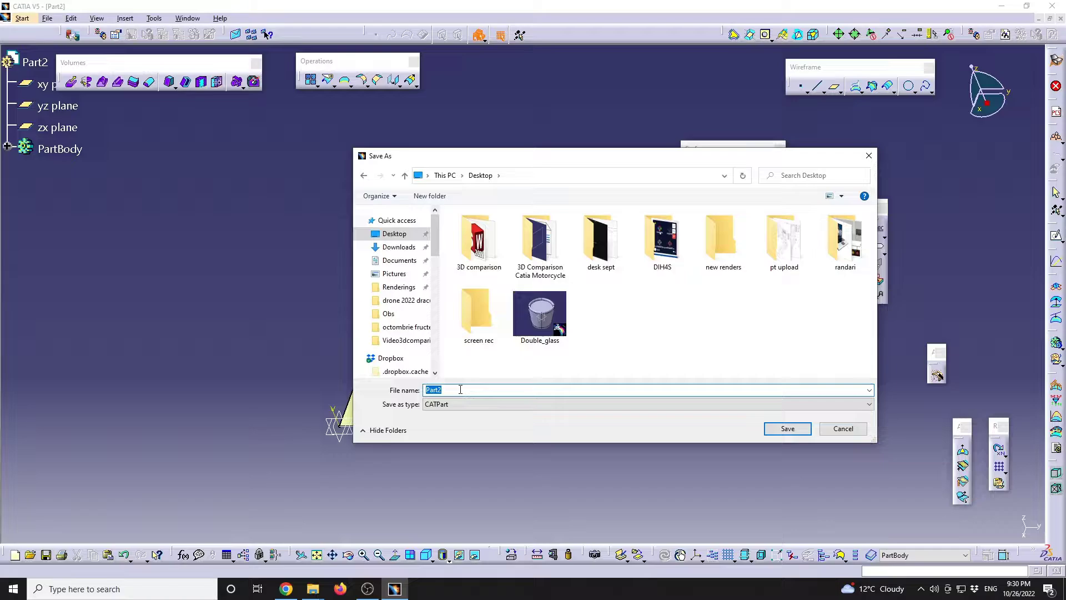
{"action": "type", "text": "rface_1"}
{"action": "left_click", "coordinate": [443, 404]}
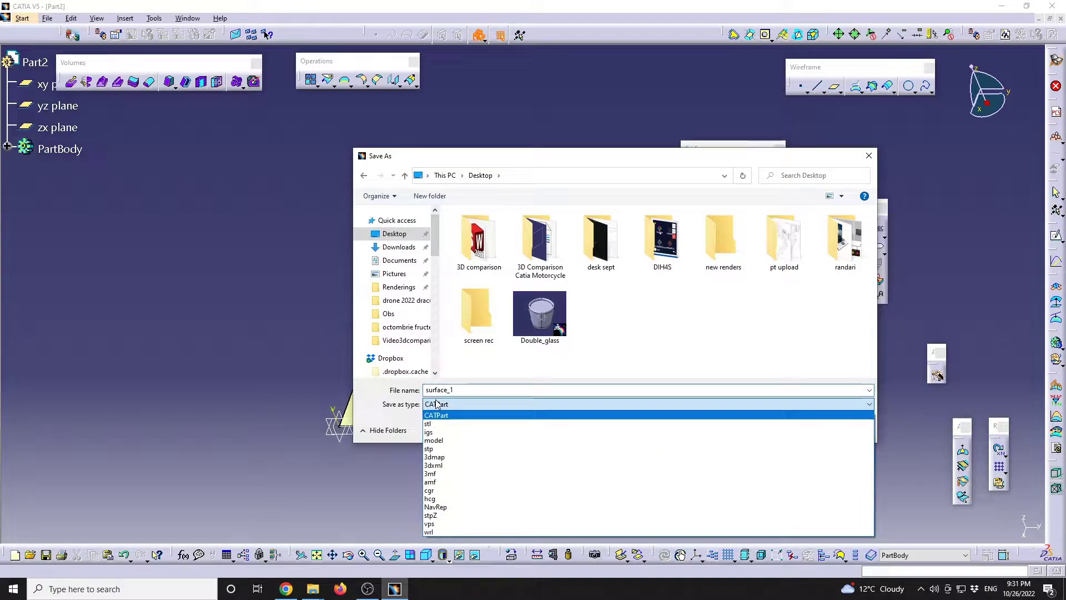
{"action": "left_click", "coordinate": [436, 449]}
{"action": "double_click", "coordinate": [485, 391]}
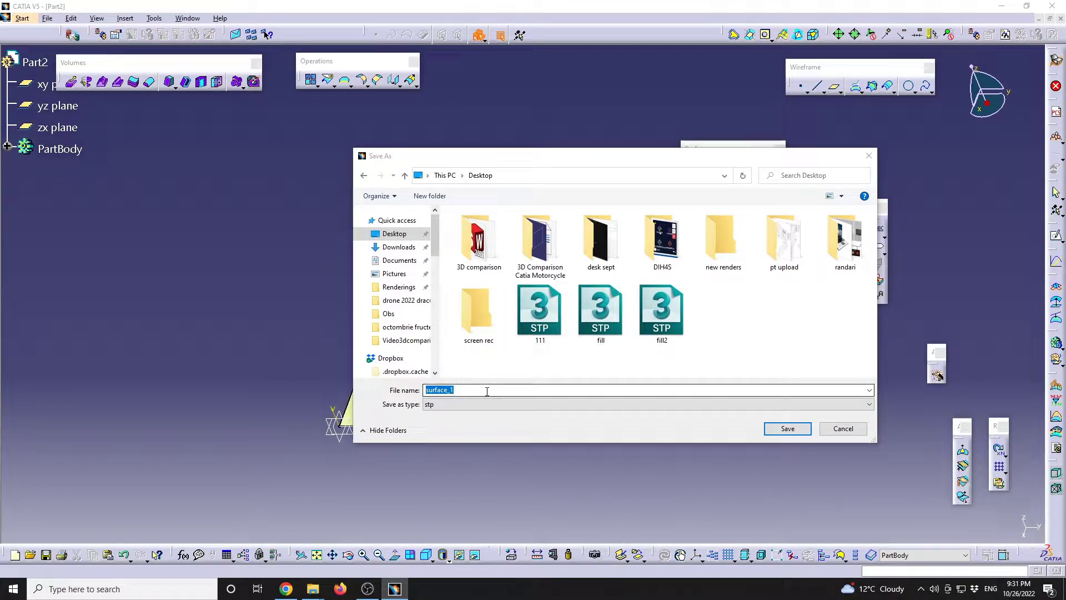
{"action": "left_click", "coordinate": [484, 390]}
{"action": "left_click", "coordinate": [781, 429]}
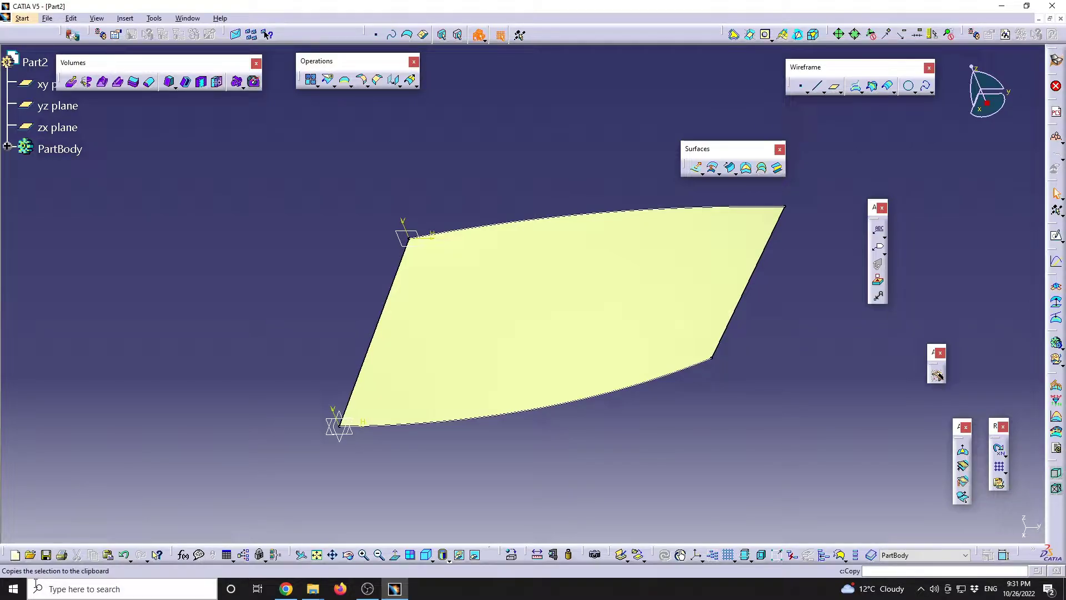
Step: Search 'geomagic' from the taskbar and launch Geomagic Wrap 2017
{"action": "left_click", "coordinate": [21, 593]}
{"action": "type", "text": "geomagic"}
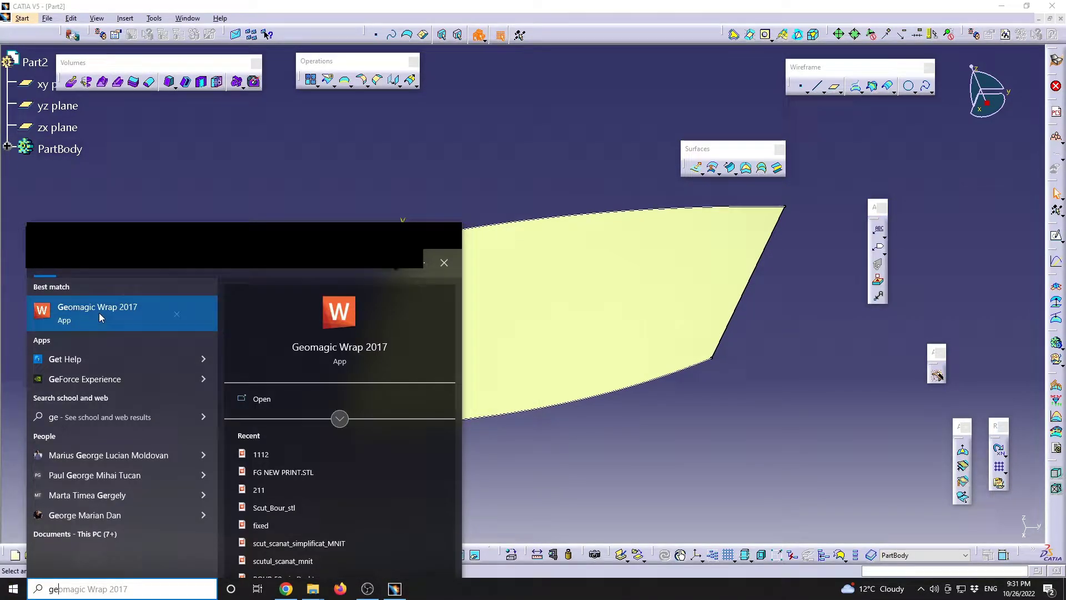
{"action": "left_click", "coordinate": [99, 312]}
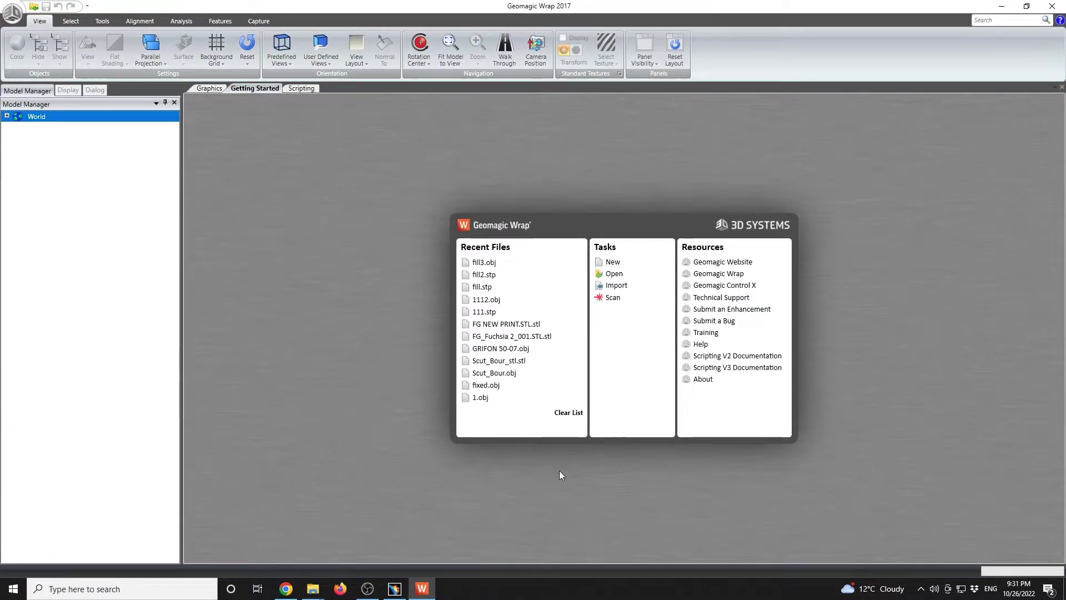
{"action": "mouse_move", "coordinate": [314, 592]}
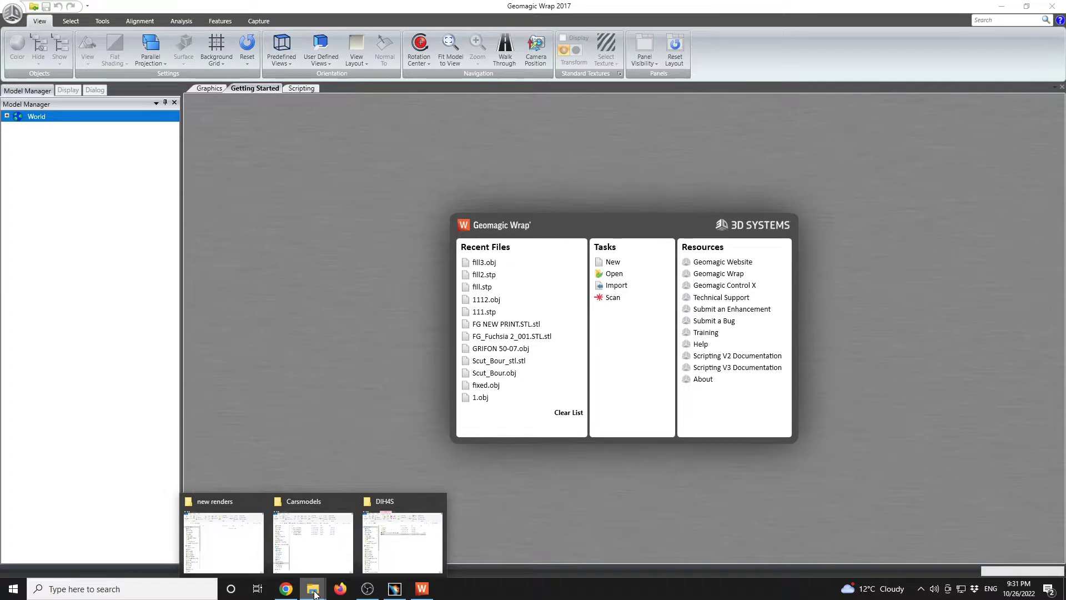
{"action": "mouse_move", "coordinate": [396, 541]}
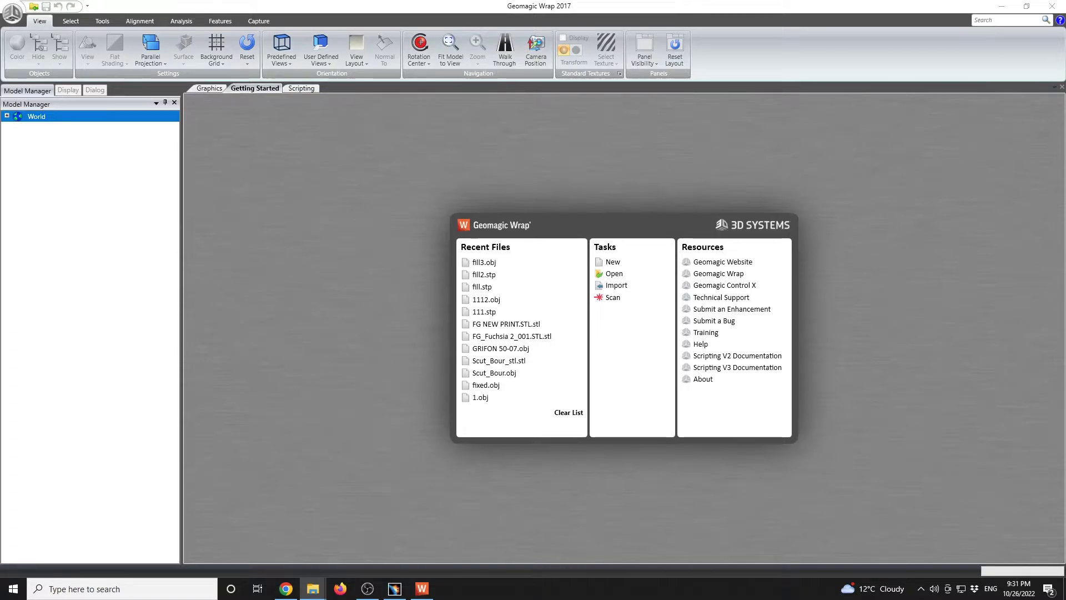
Step: Drag surface_1.stp from the Desktop folder into Geomagic Wrap to load the lofted surface
{"action": "key", "text": "super+e"}
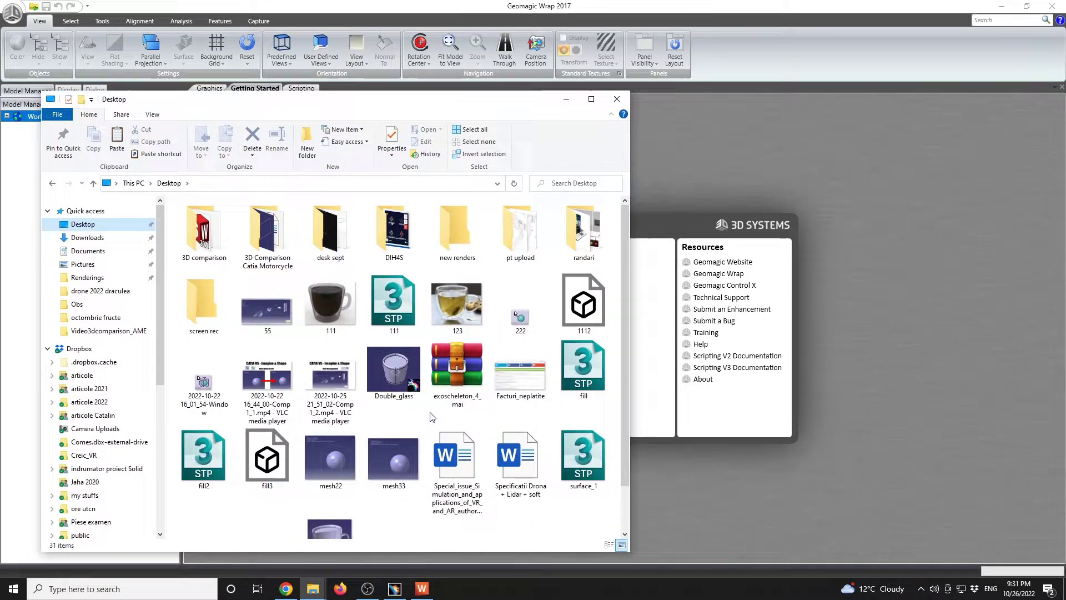
{"action": "left_click", "coordinate": [581, 457]}
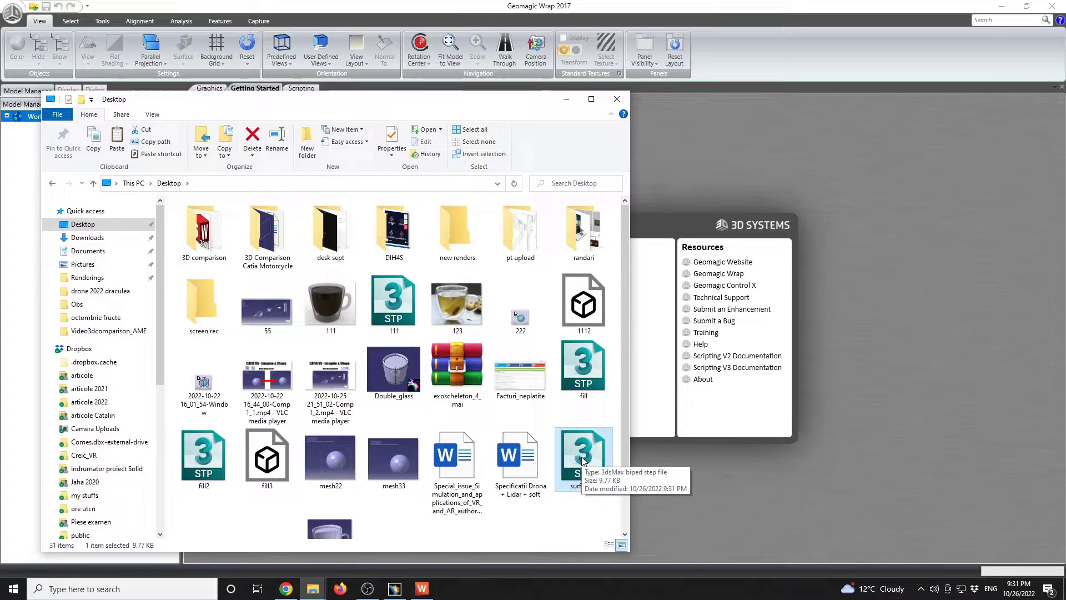
{"action": "left_click_drag", "start_coordinate": [581, 453], "coordinate": [869, 395]}
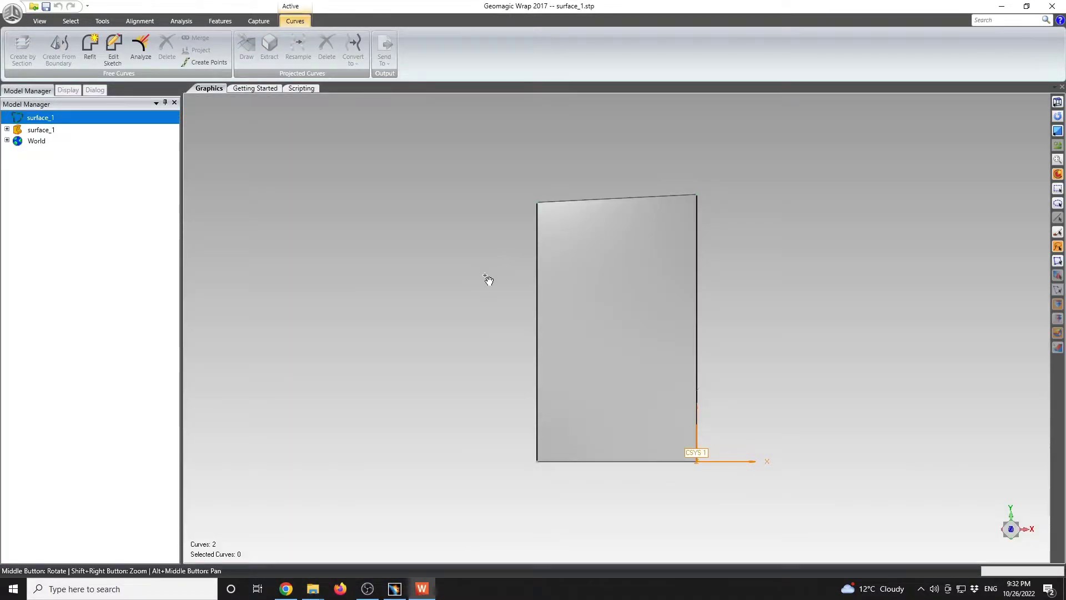
{"action": "middle_click_drag", "start_coordinate": [632, 328], "coordinate": [626, 250]}
{"action": "scroll", "coordinate": [731, 417], "scroll_direction": "up", "scroll_amount": 1}
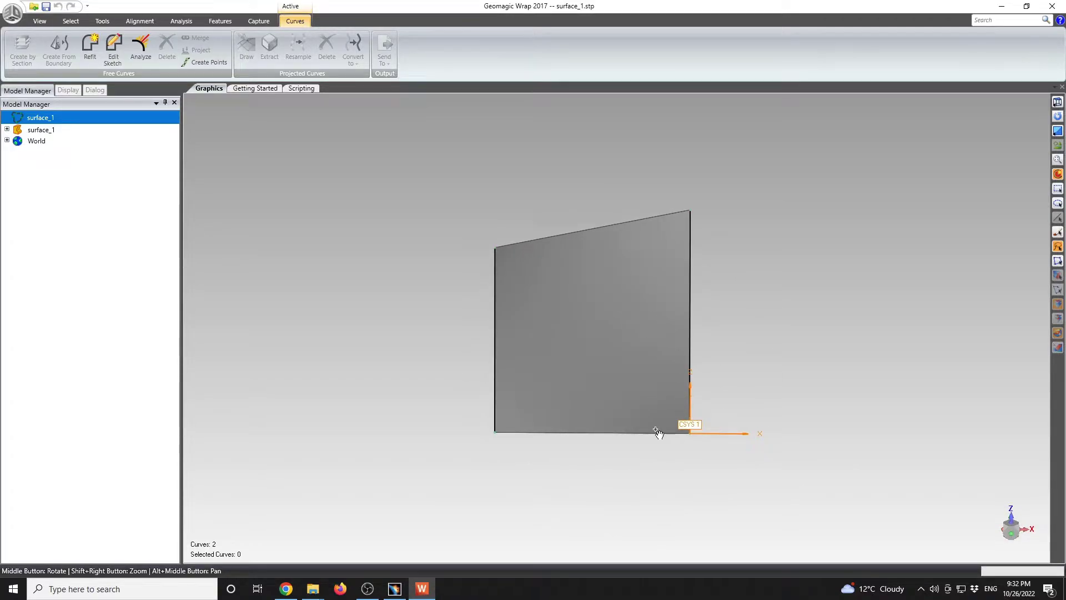
Step: Convert the surface_1 CAD object to polygons, accepting the irreversible-conversion warning
{"action": "scroll", "coordinate": [659, 433], "scroll_direction": "up", "scroll_amount": 1}
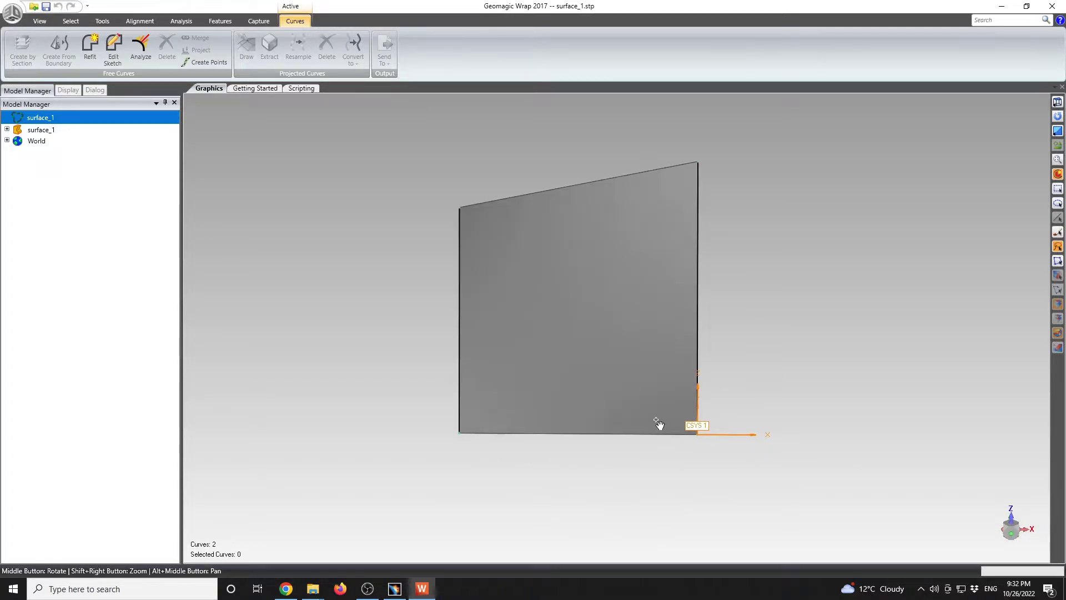
{"action": "left_click", "coordinate": [38, 131]}
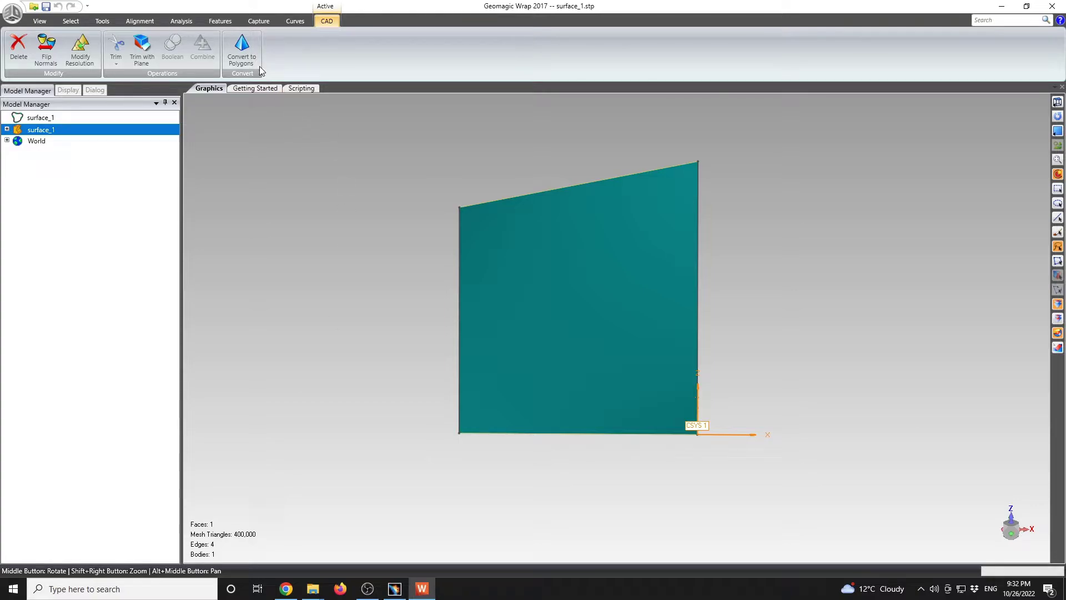
{"action": "left_click", "coordinate": [242, 50]}
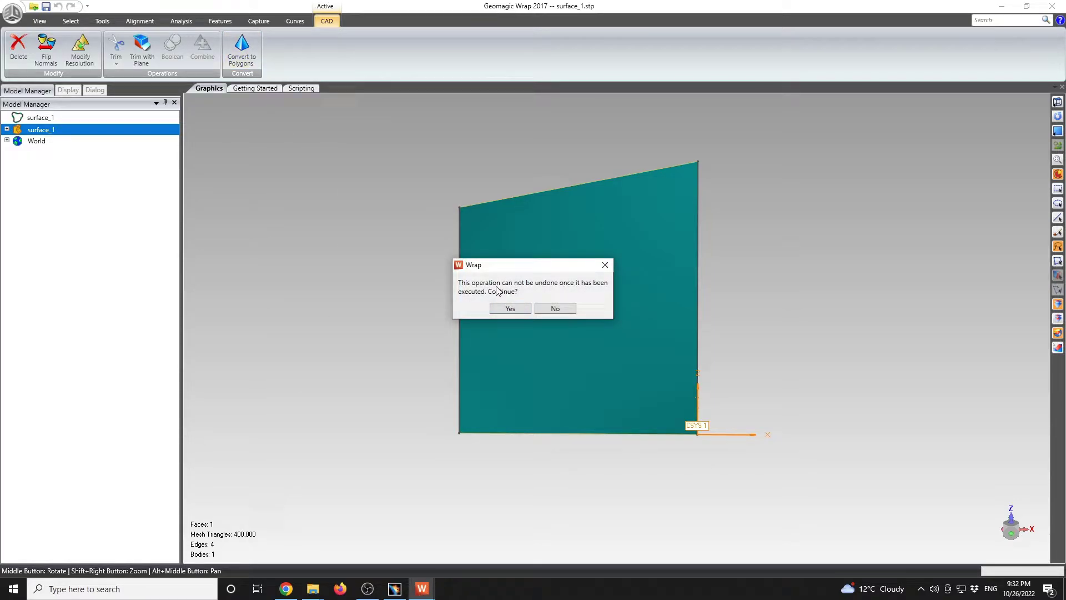
{"action": "left_click_drag", "start_coordinate": [497, 290], "coordinate": [334, 211]}
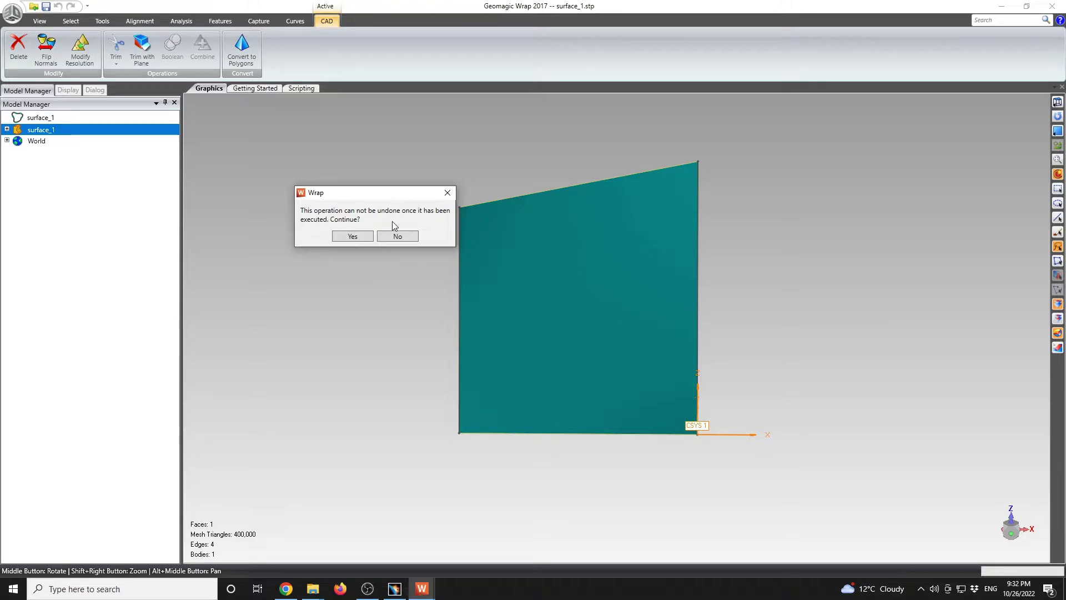
{"action": "left_click", "coordinate": [353, 236]}
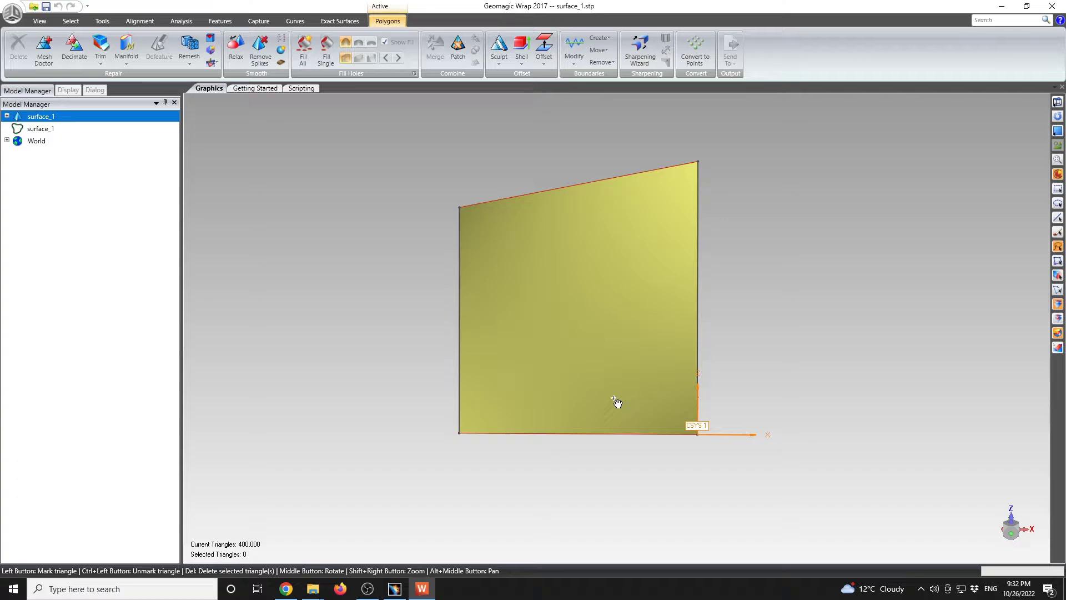
Step: Inspect the 400,000-triangle mesh with the Display panel shown, then return to CATIA V5
{"action": "scroll", "coordinate": [627, 372], "scroll_direction": "up", "scroll_amount": 4}
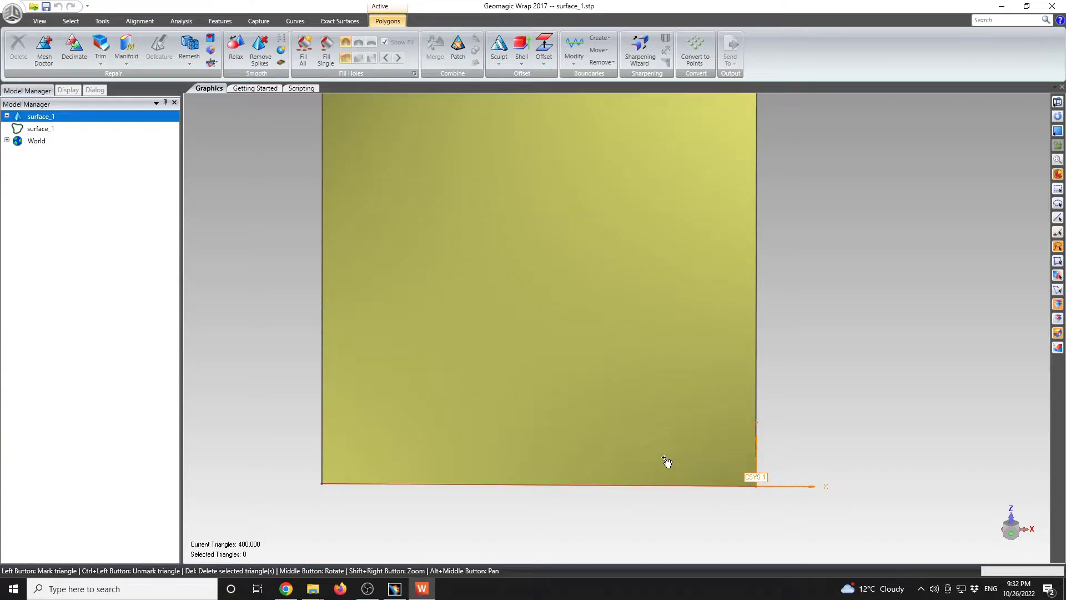
{"action": "middle_click_drag", "start_coordinate": [666, 462], "coordinate": [419, 486]}
{"action": "scroll", "coordinate": [351, 476], "scroll_direction": "up", "scroll_amount": 2}
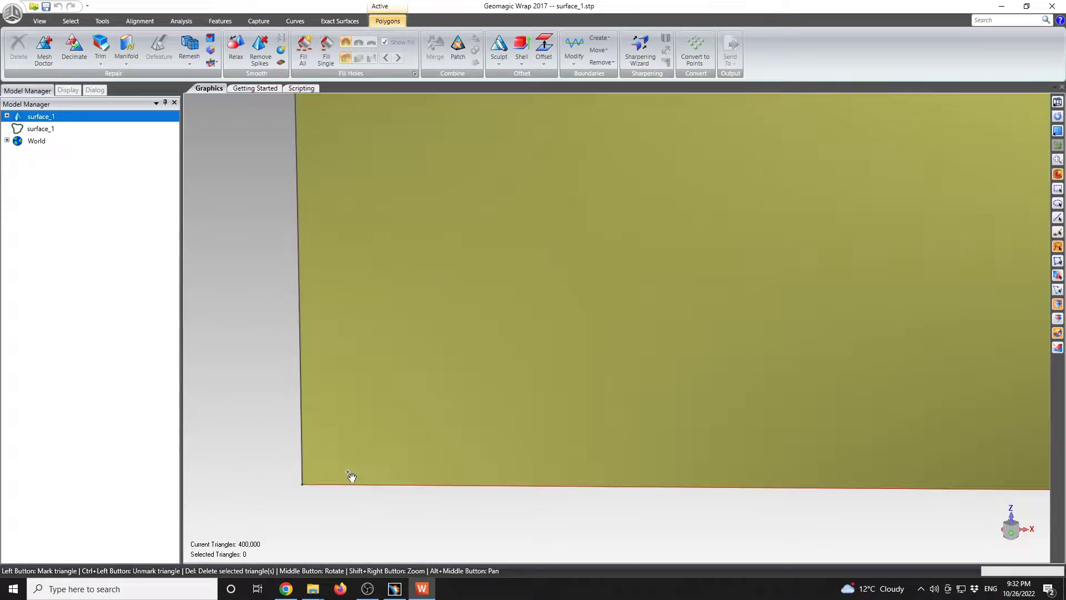
{"action": "scroll", "coordinate": [351, 476], "scroll_direction": "up", "scroll_amount": 3}
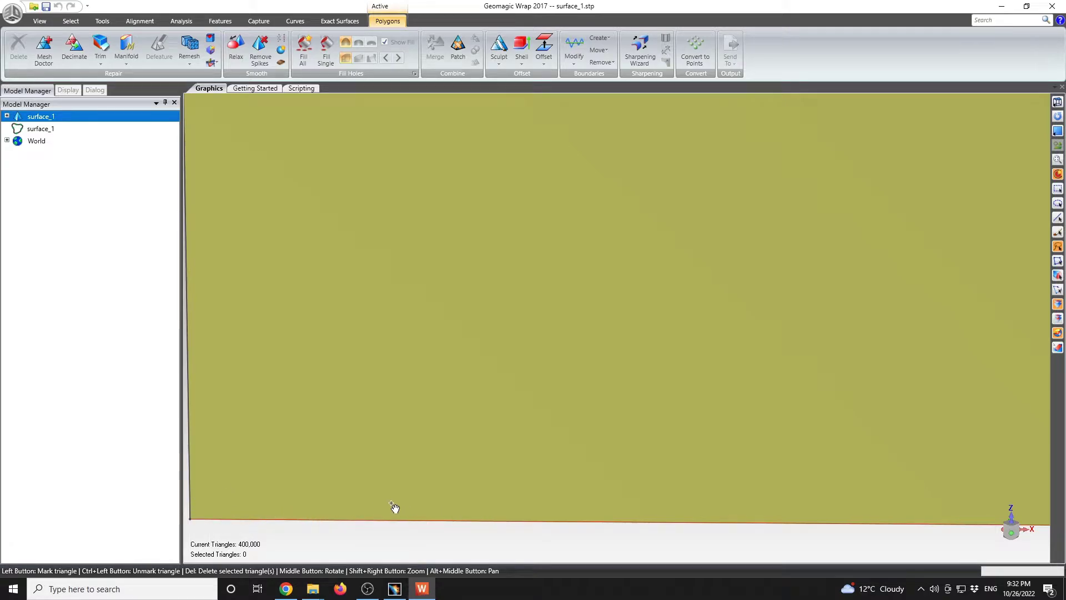
{"action": "left_click", "coordinate": [68, 91]}
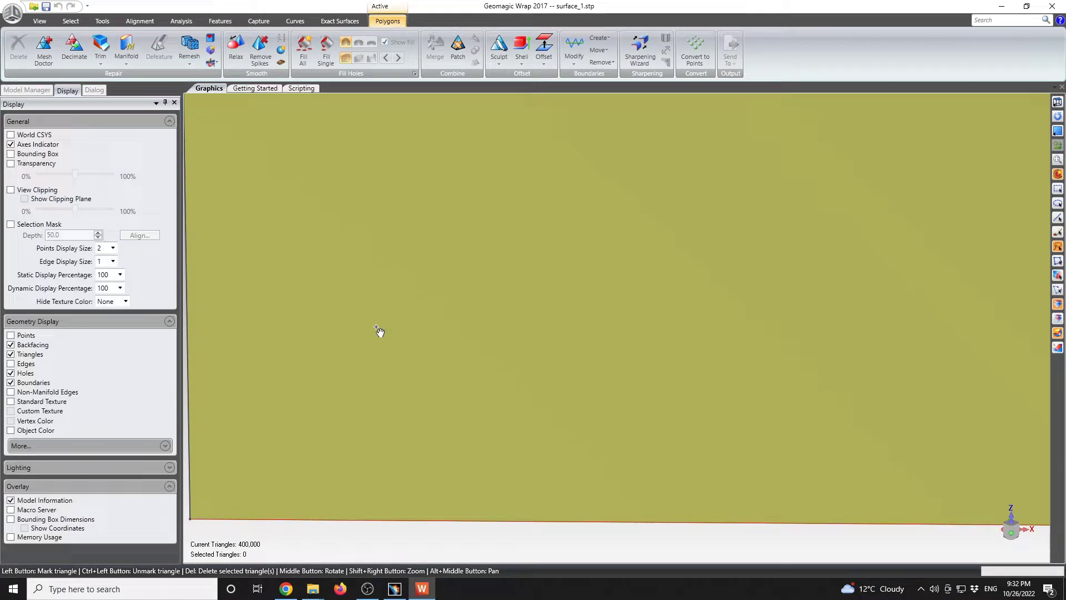
{"action": "scroll", "coordinate": [379, 331], "scroll_direction": "down", "scroll_amount": 3}
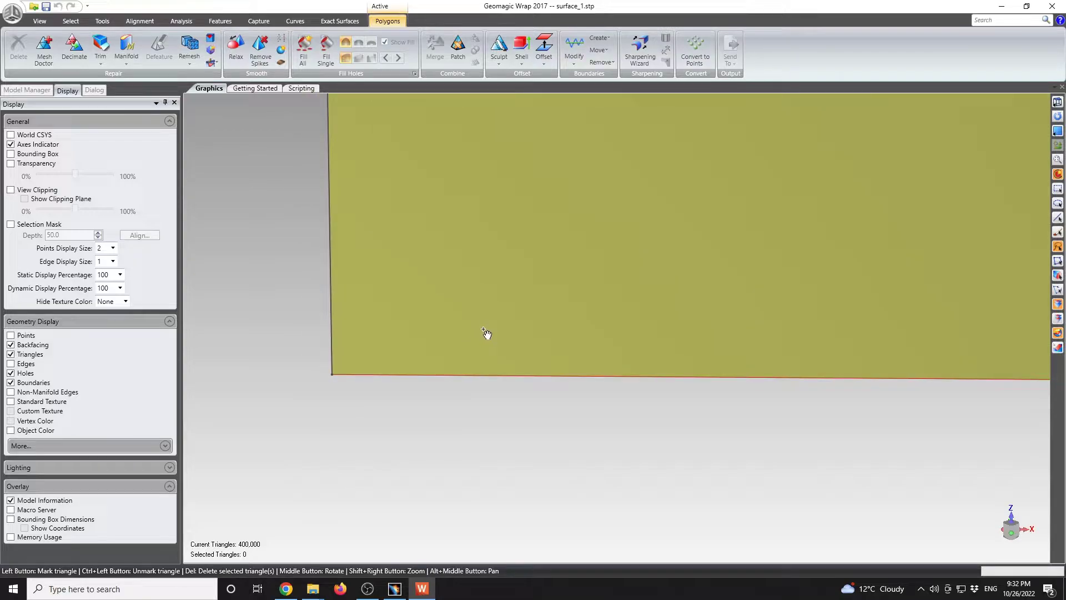
{"action": "middle_click_drag", "start_coordinate": [446, 346], "coordinate": [800, 160]}
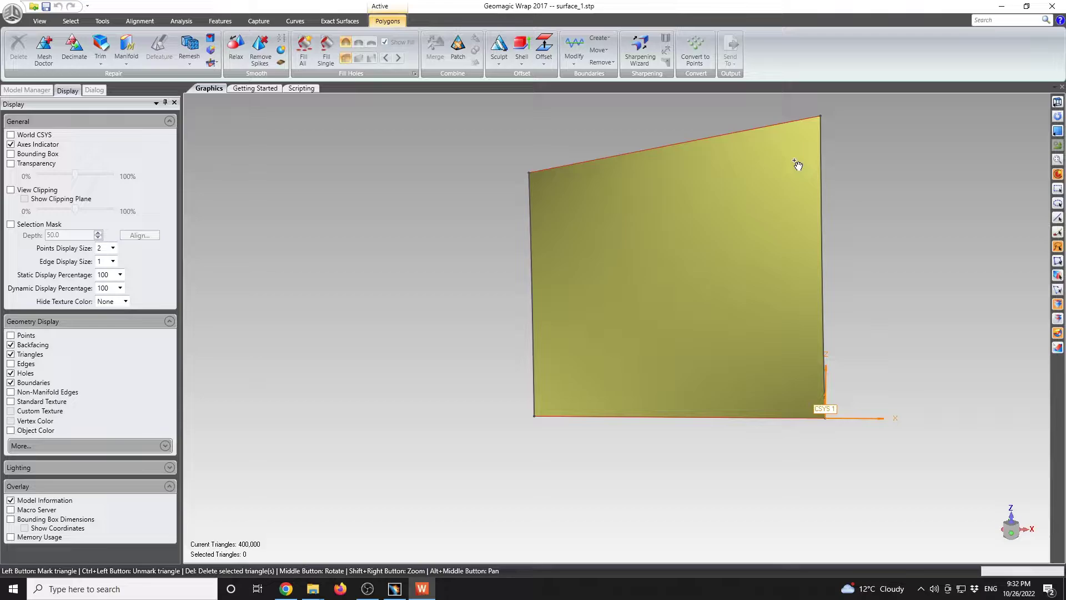
{"action": "scroll", "coordinate": [837, 152], "scroll_direction": "up", "scroll_amount": 2}
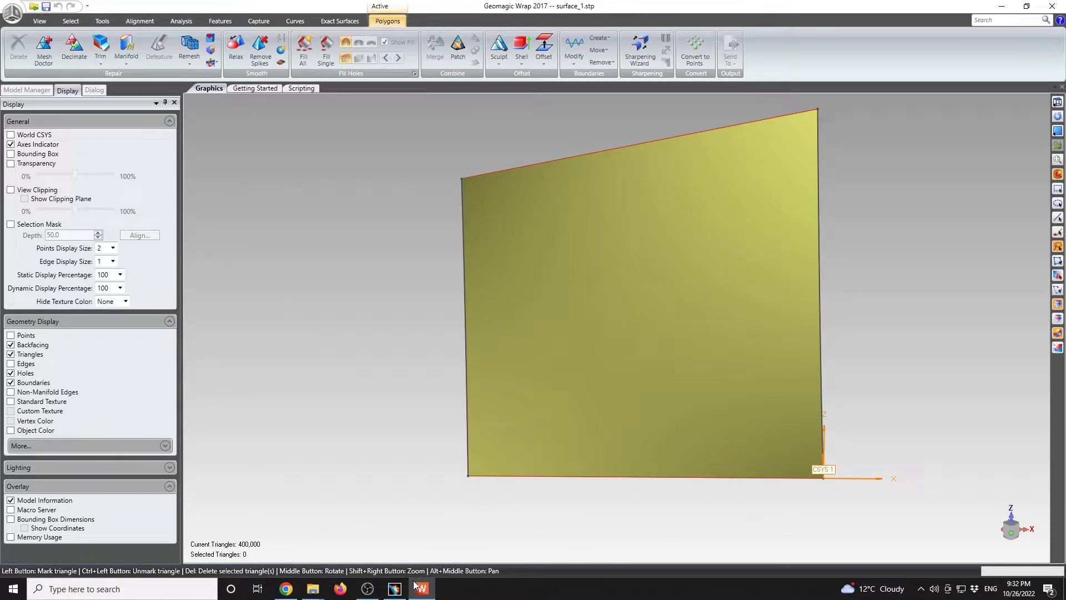
{"action": "left_click", "coordinate": [394, 587]}
Step: Switch to the Recipient product and start editing Subdivision Surface.2
{"action": "left_click", "coordinate": [188, 18]}
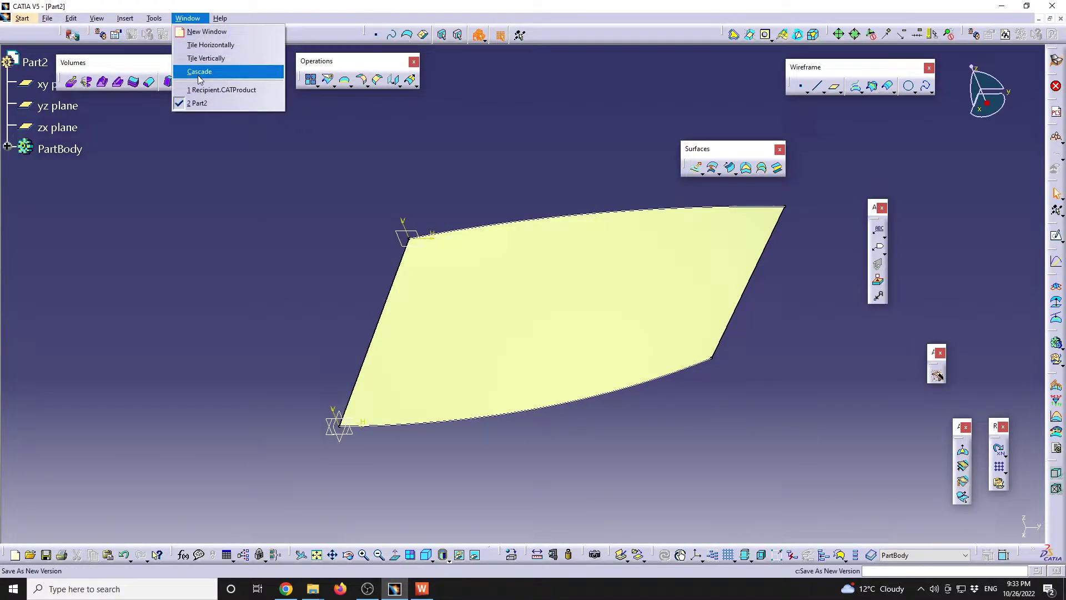
{"action": "left_click", "coordinate": [212, 90]}
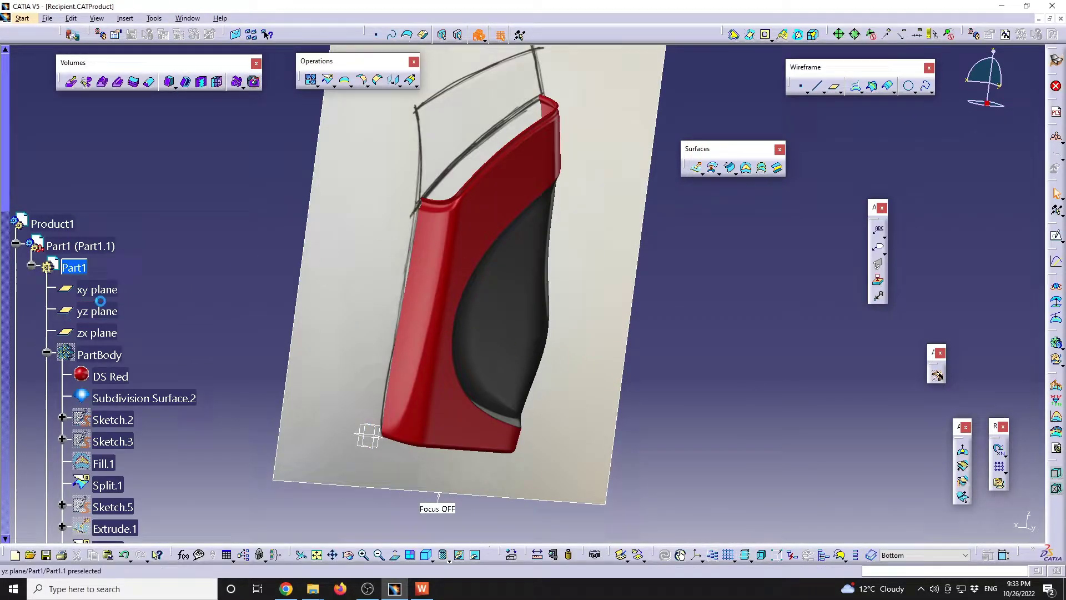
{"action": "double_click", "coordinate": [139, 397]}
{"action": "middle_click_drag", "start_coordinate": [572, 370], "coordinate": [527, 253]}
{"action": "middle_click_drag", "start_coordinate": [472, 200], "coordinate": [432, 179]}
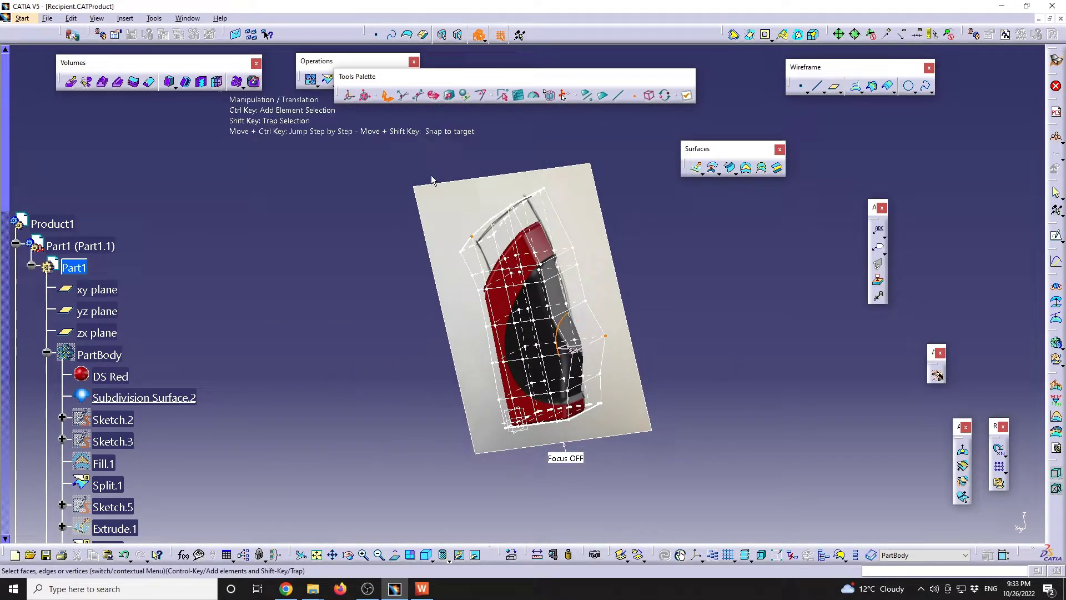
Step: Select the cage vertices, pull one about 22 mm, then undo that move
{"action": "left_click_drag", "start_coordinate": [423, 167], "coordinate": [714, 450], "text": "shift"}
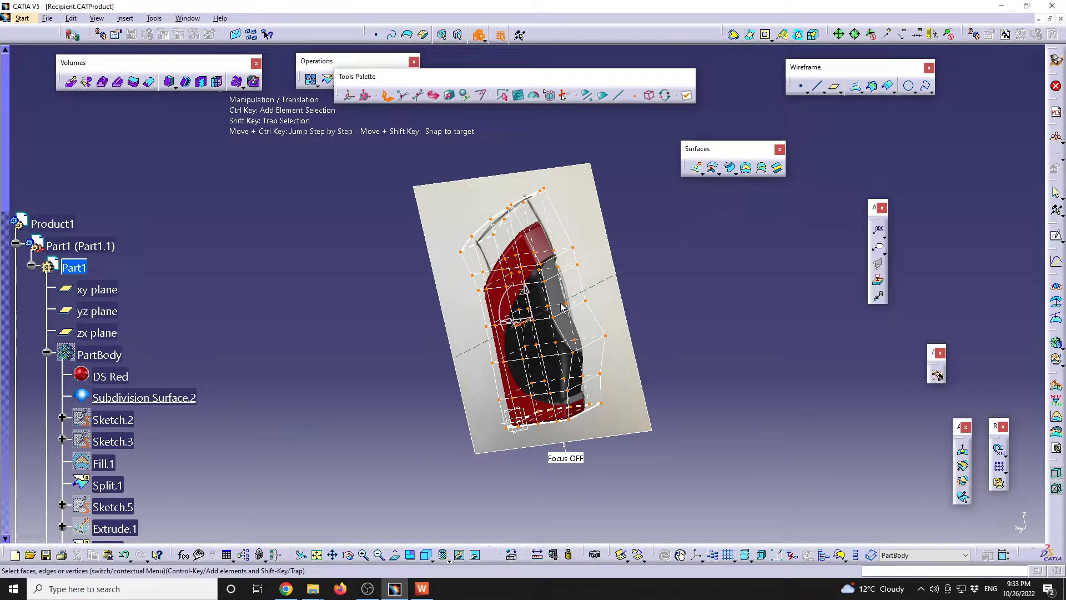
{"action": "middle_click_drag", "start_coordinate": [660, 293], "coordinate": [539, 321]}
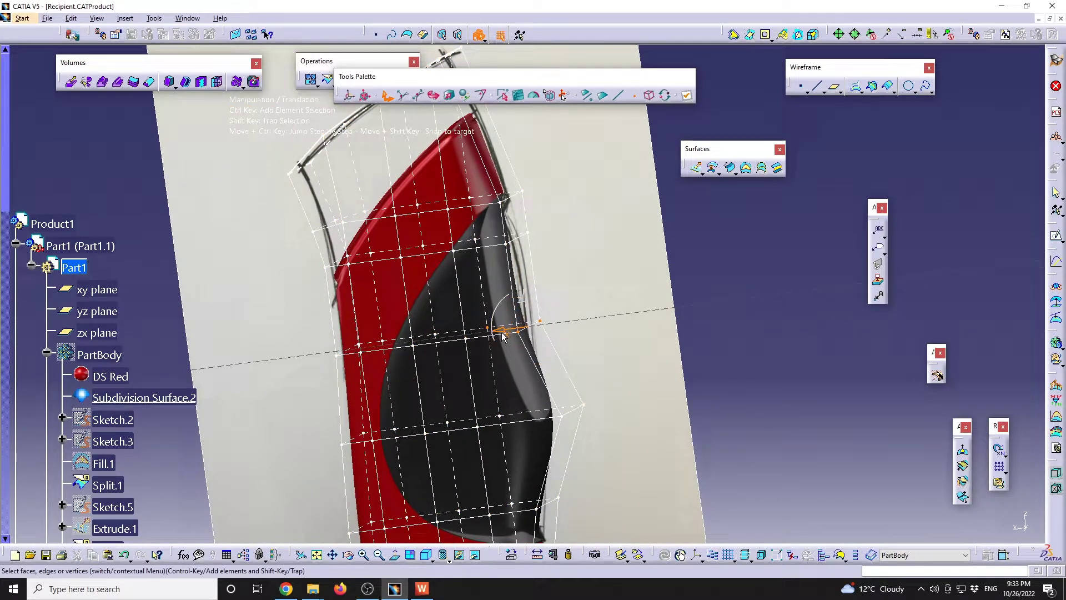
{"action": "left_click", "coordinate": [537, 320]}
{"action": "left_click_drag", "start_coordinate": [542, 322], "coordinate": [557, 326]}
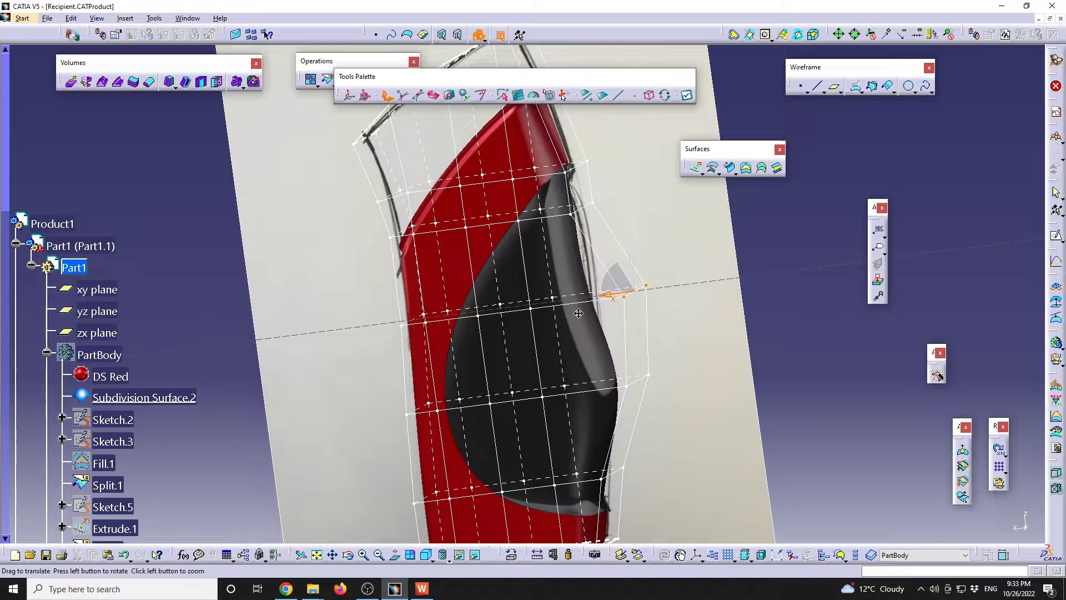
{"action": "middle_click_drag", "start_coordinate": [557, 326], "coordinate": [587, 364]}
{"action": "key", "text": "ctrl+z"}
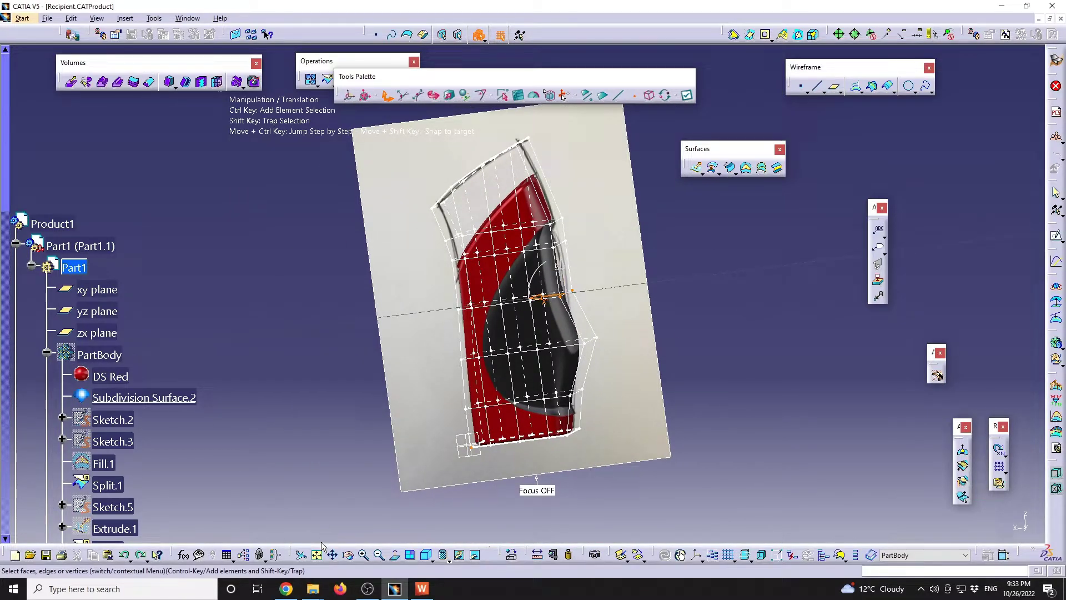
{"action": "left_click", "coordinate": [422, 589]}
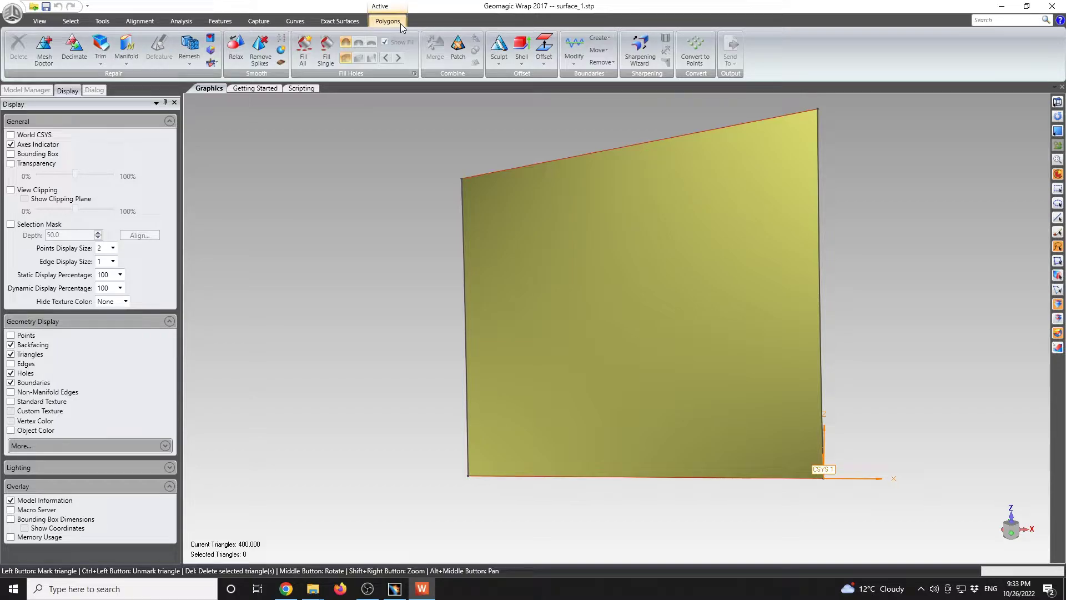
Step: Decimate surface_1's mesh with a target triangle count of 20, leaving 41 triangles
{"action": "left_click", "coordinate": [75, 47]}
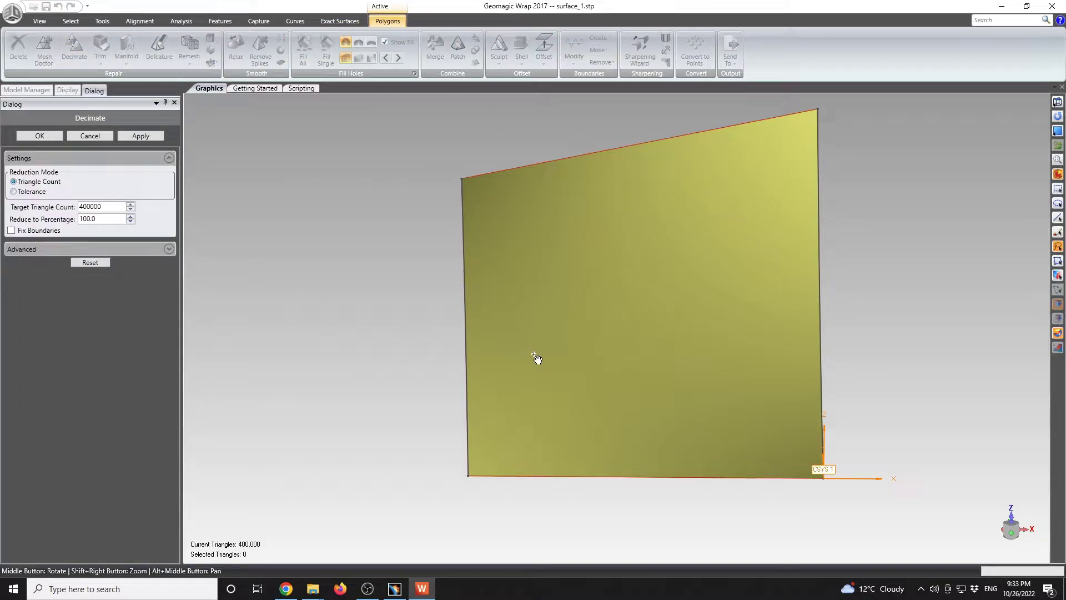
{"action": "middle_click_drag", "start_coordinate": [537, 360], "coordinate": [557, 317]}
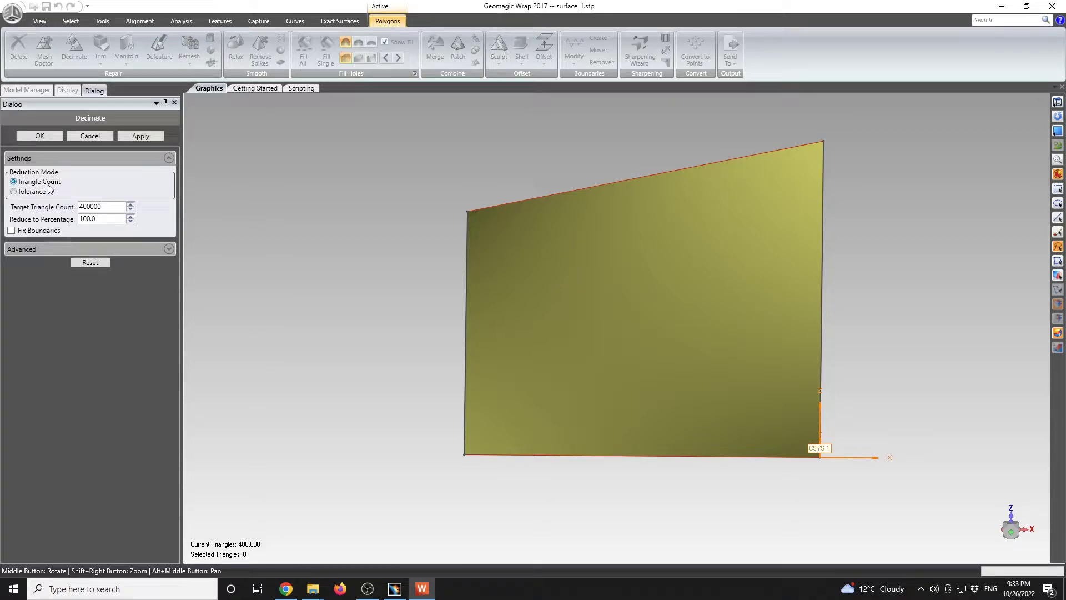
{"action": "double_click", "coordinate": [106, 209]}
{"action": "key", "text": "shift+Tab"}
{"action": "type", "text": "20"}
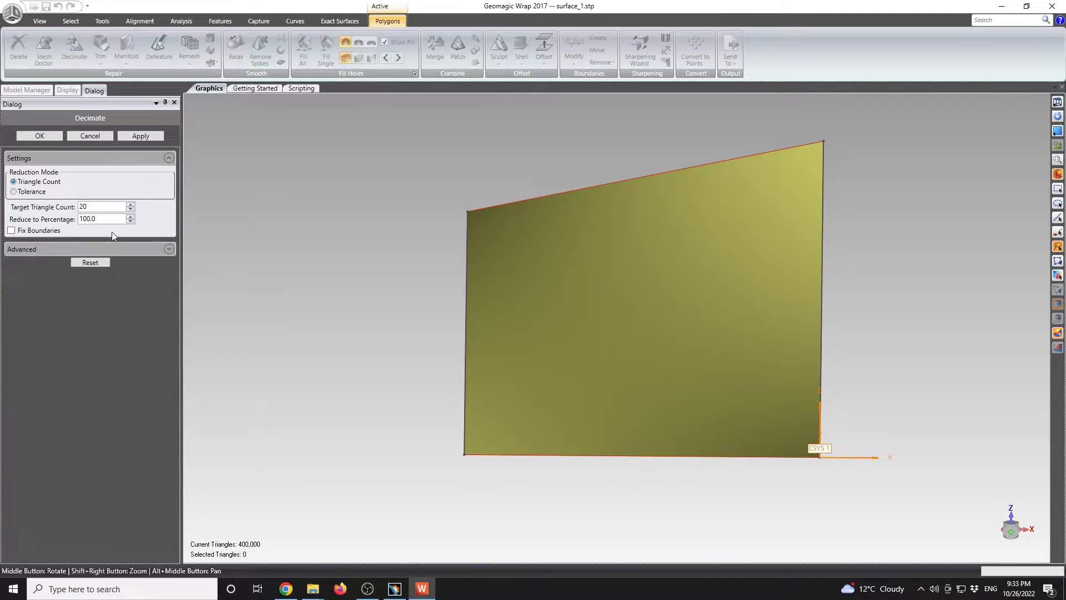
{"action": "left_click", "coordinate": [69, 249]}
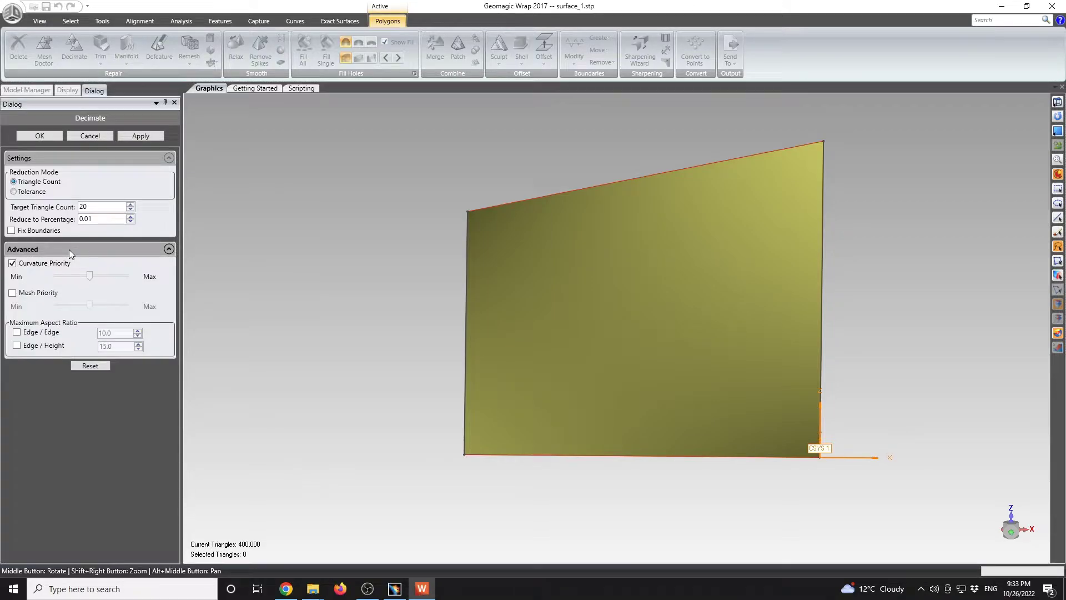
{"action": "left_click", "coordinate": [69, 249]}
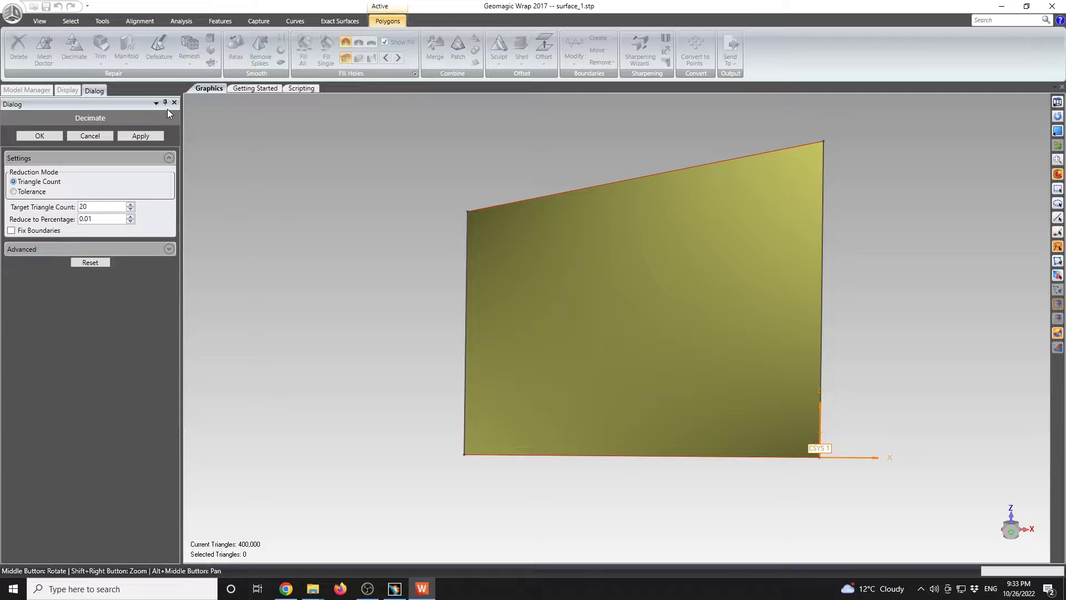
{"action": "left_click", "coordinate": [149, 136]}
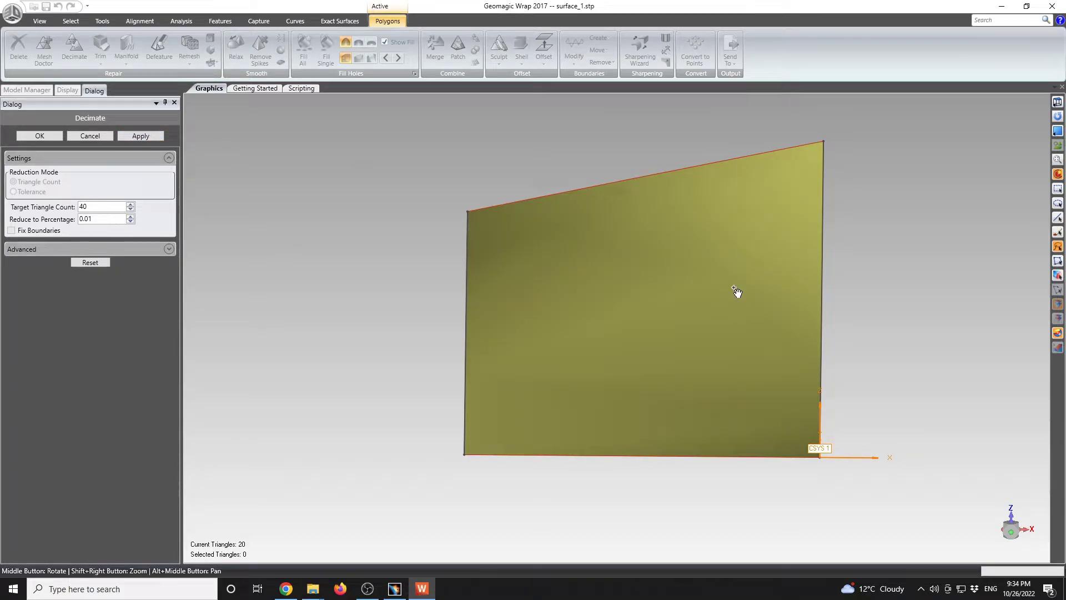
{"action": "middle_click_drag", "start_coordinate": [737, 292], "coordinate": [693, 344]}
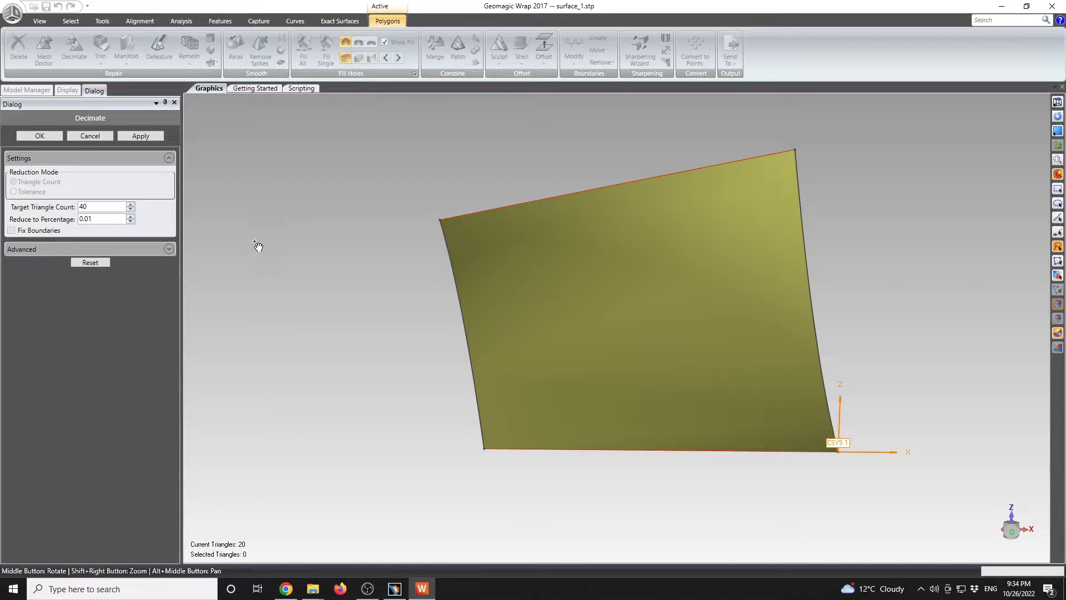
{"action": "left_click", "coordinate": [40, 136]}
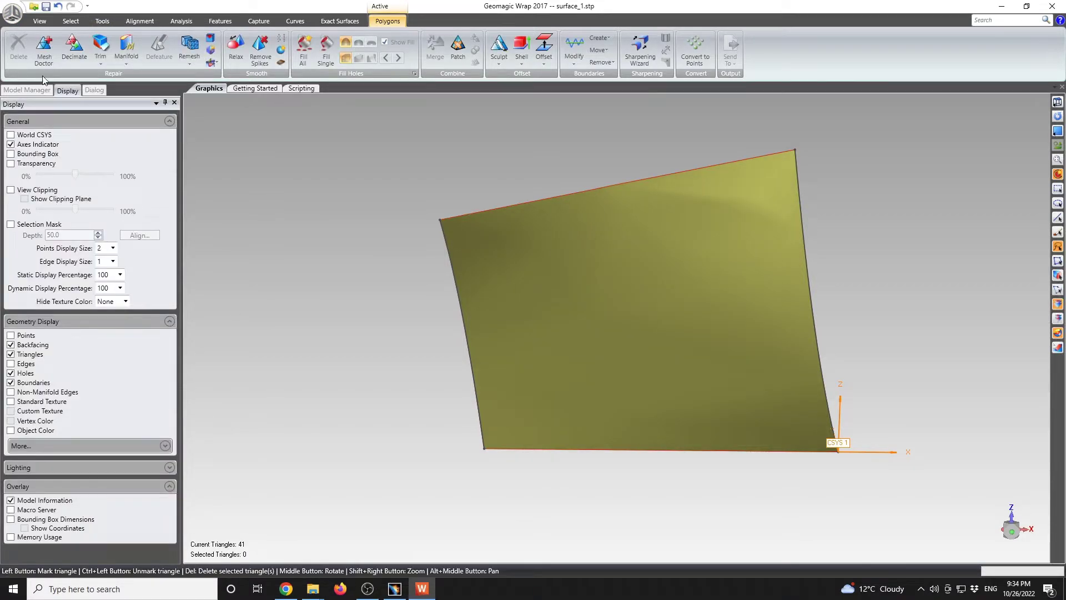
Step: Save the decimated mesh to the Desktop as Wavefront OBJ file surface_1
{"action": "left_click", "coordinate": [12, 13]}
{"action": "left_click", "coordinate": [63, 141]}
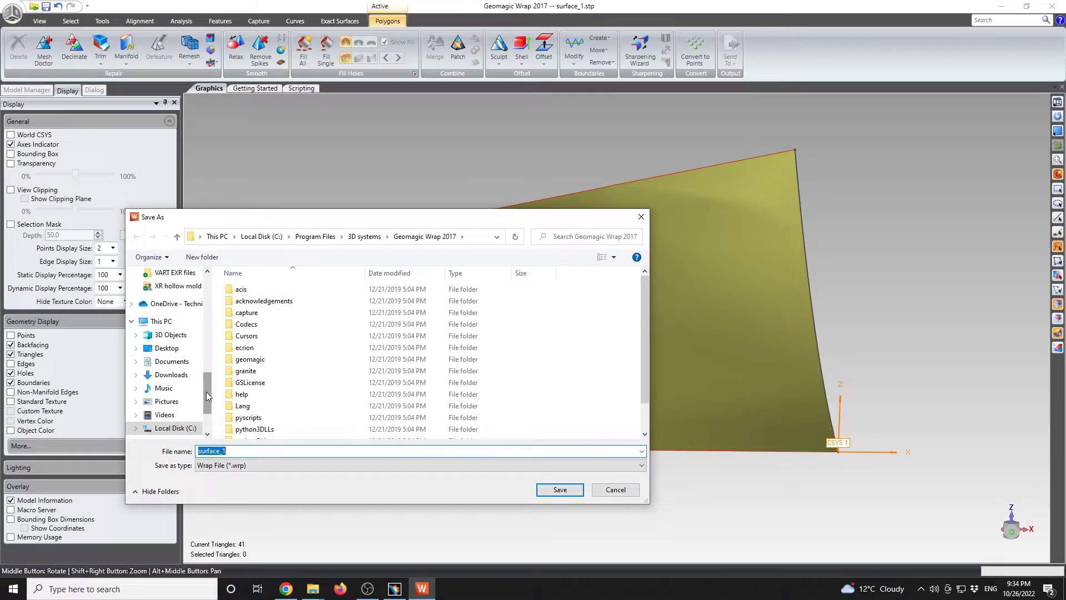
{"action": "left_click_drag", "start_coordinate": [208, 393], "coordinate": [207, 292]}
{"action": "left_click", "coordinate": [167, 294]}
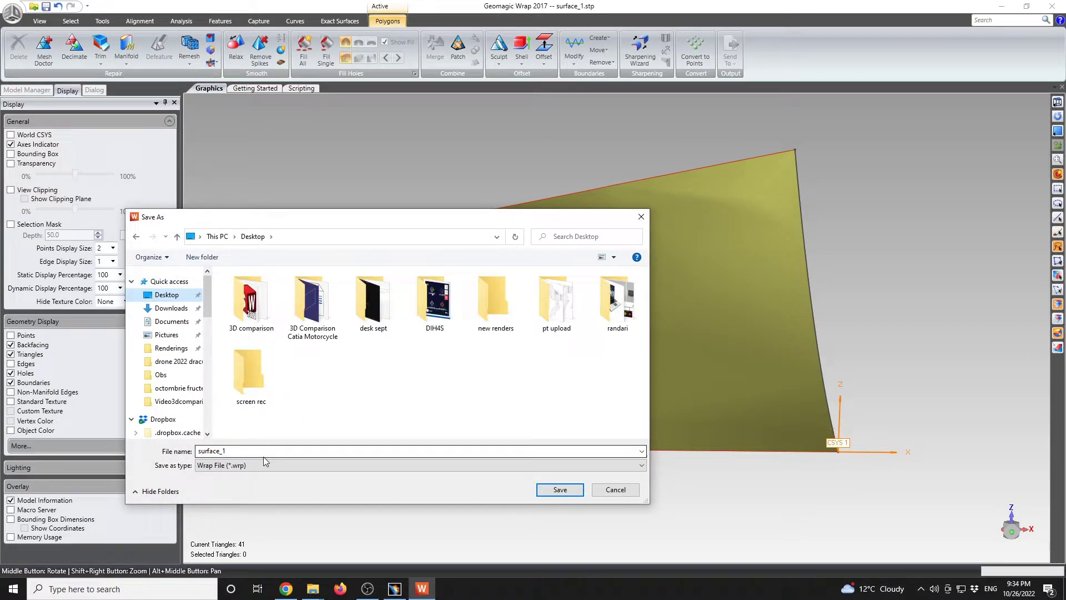
{"action": "left_click", "coordinate": [244, 466]}
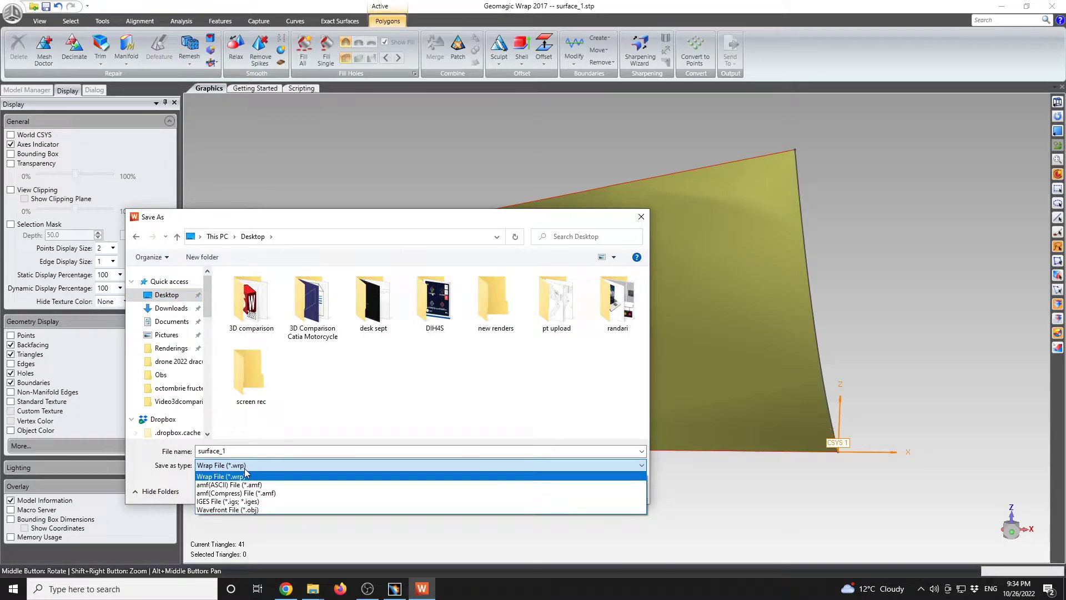
{"action": "left_click", "coordinate": [239, 510]}
{"action": "double_click", "coordinate": [247, 451]}
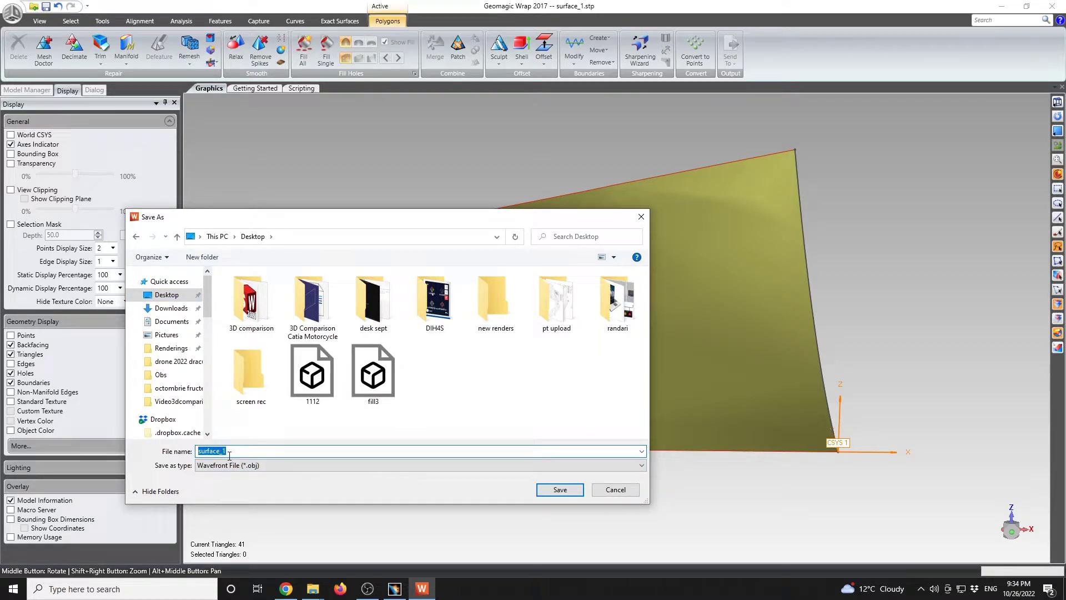
{"action": "left_click", "coordinate": [561, 490]}
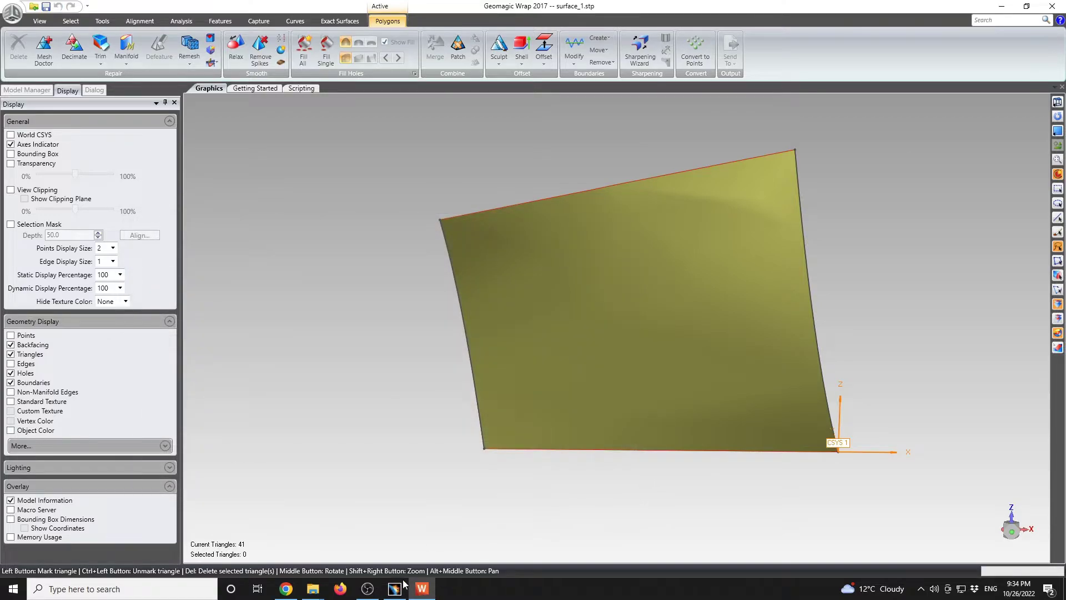
Step: Minimize the Recipient window without applying the pending change, and maximize Part2
{"action": "mouse_move", "coordinate": [394, 592]}
{"action": "left_click", "coordinate": [407, 554]}
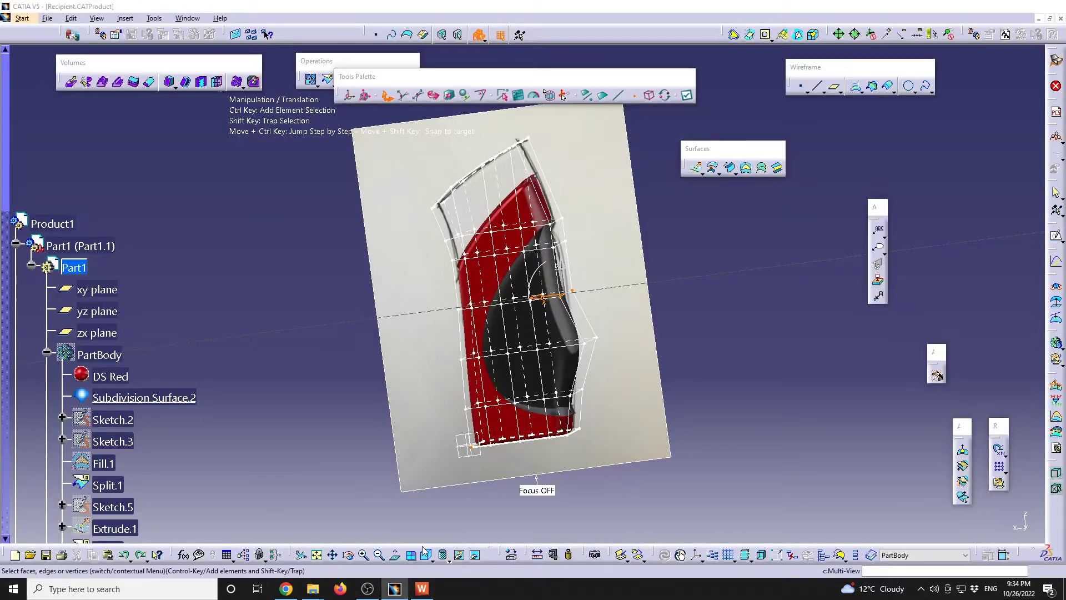
{"action": "left_click", "coordinate": [1038, 18]}
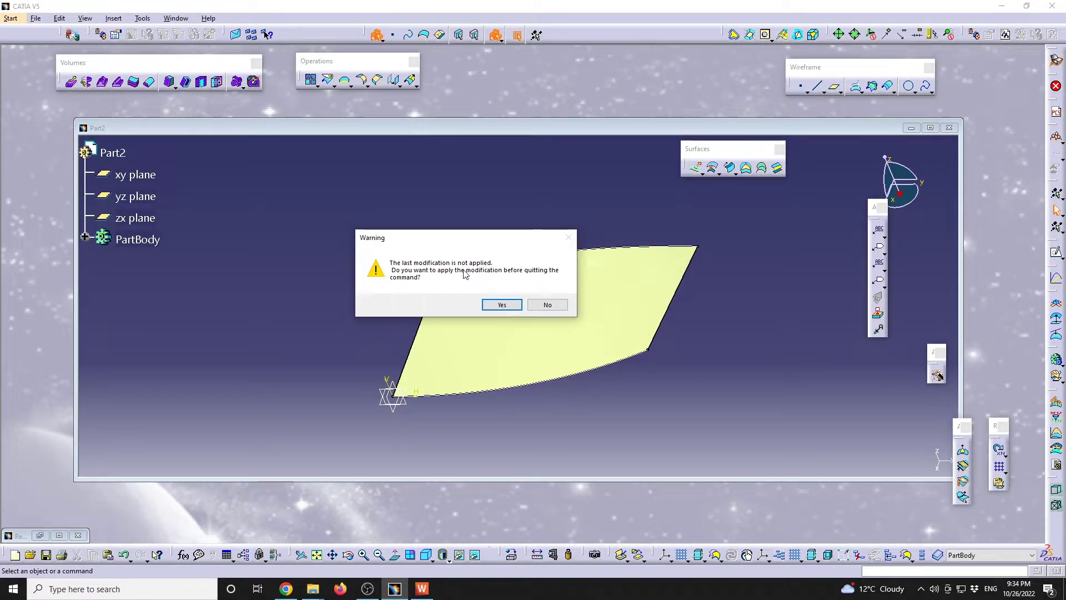
{"action": "left_click", "coordinate": [558, 307]}
{"action": "double_click", "coordinate": [541, 129]}
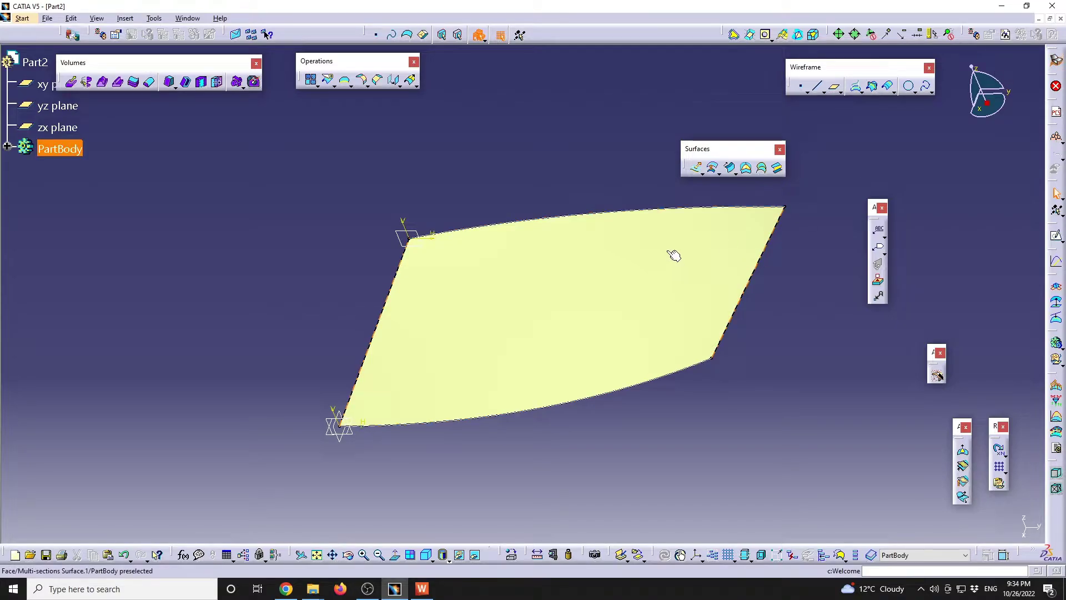
Step: In the Imagine & Shape workbench, import surface_1.obj as a subdivision surface
{"action": "left_click", "coordinate": [22, 19]}
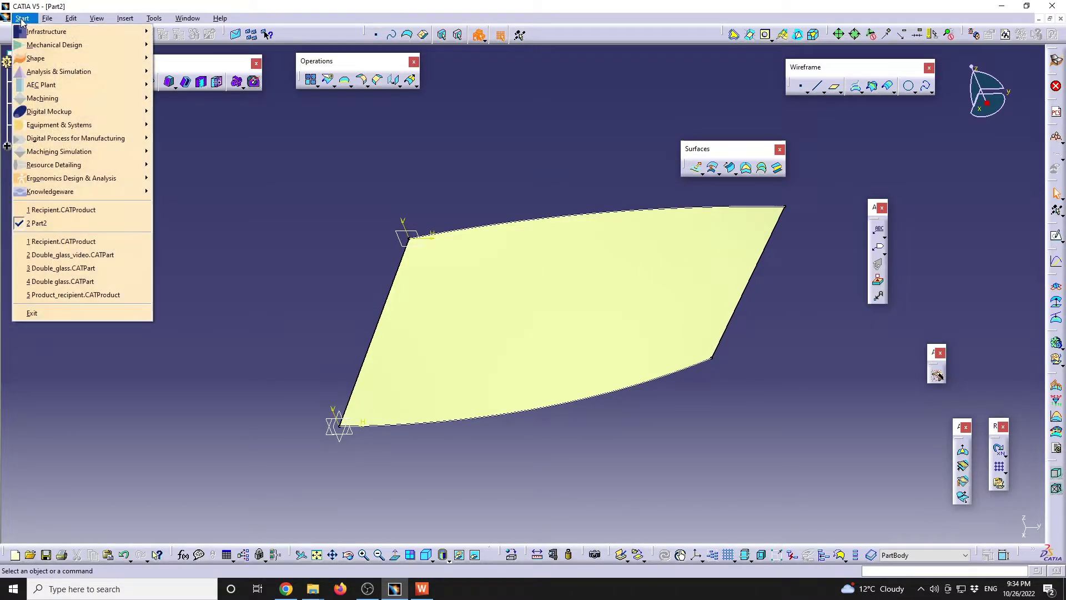
{"action": "mouse_move", "coordinate": [56, 57]}
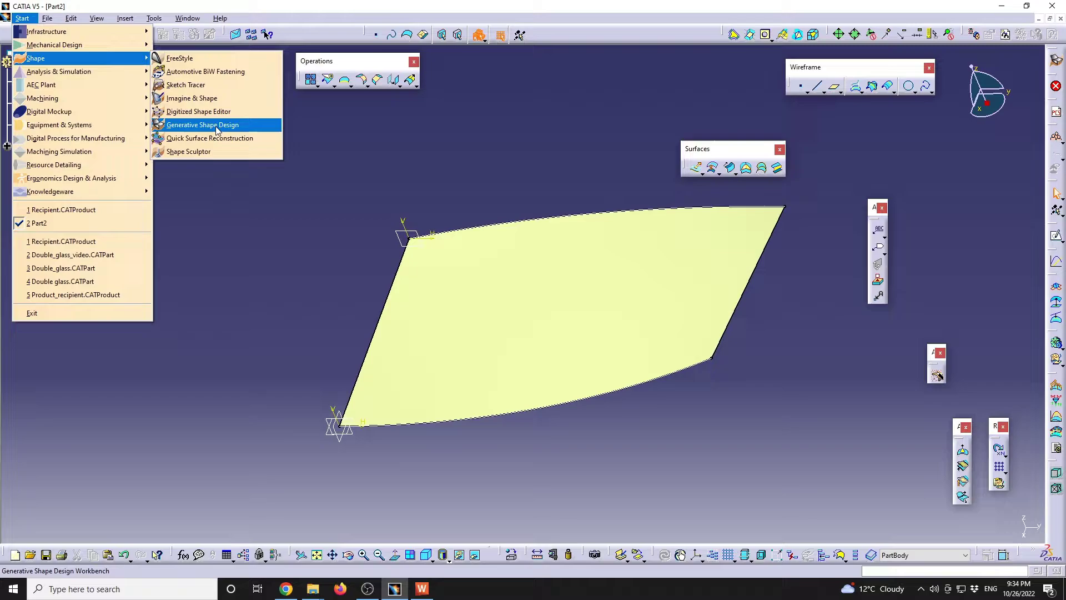
{"action": "left_click", "coordinate": [191, 98]}
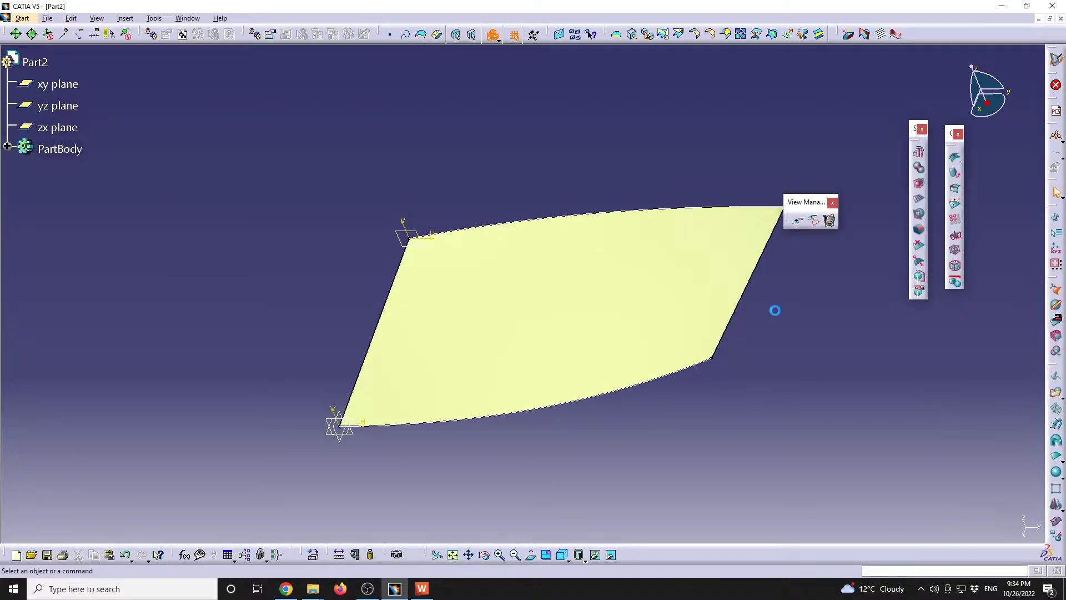
{"action": "left_click", "coordinate": [1055, 395]}
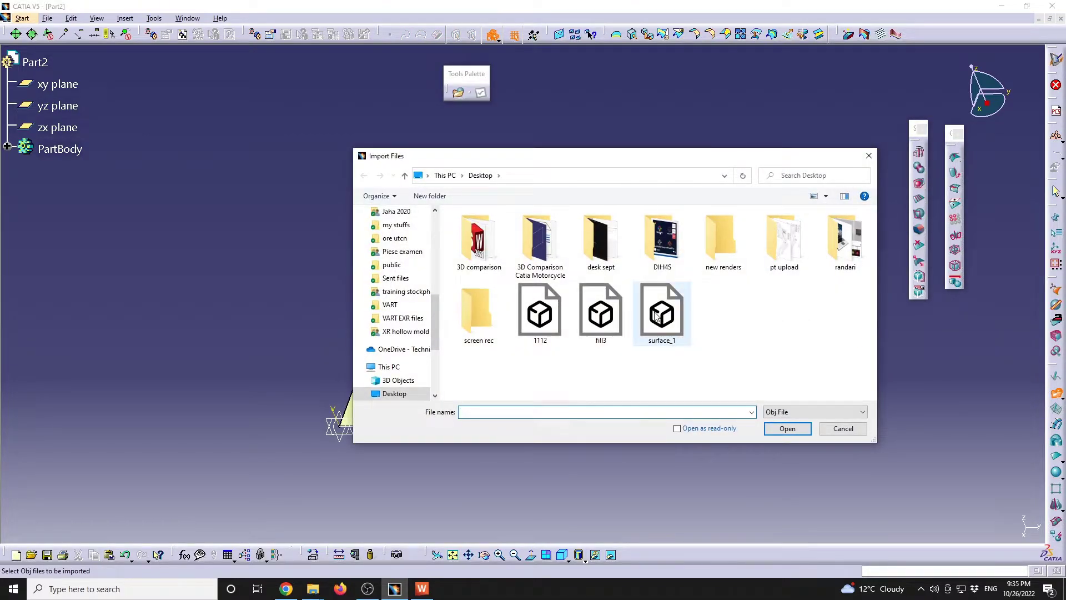
{"action": "double_click", "coordinate": [656, 316]}
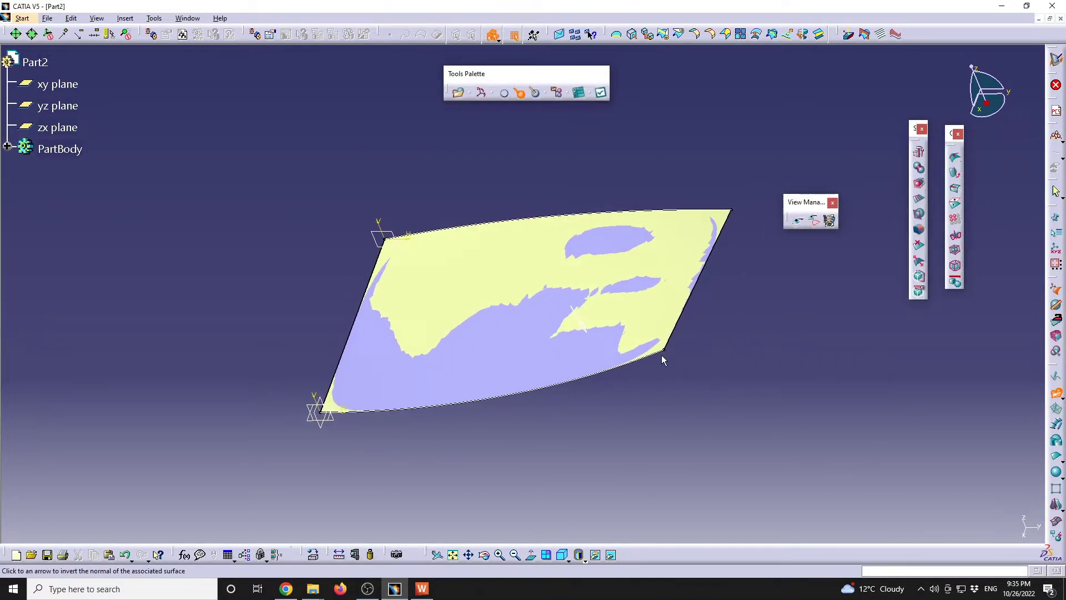
{"action": "middle_click_drag", "start_coordinate": [444, 426], "coordinate": [547, 367]}
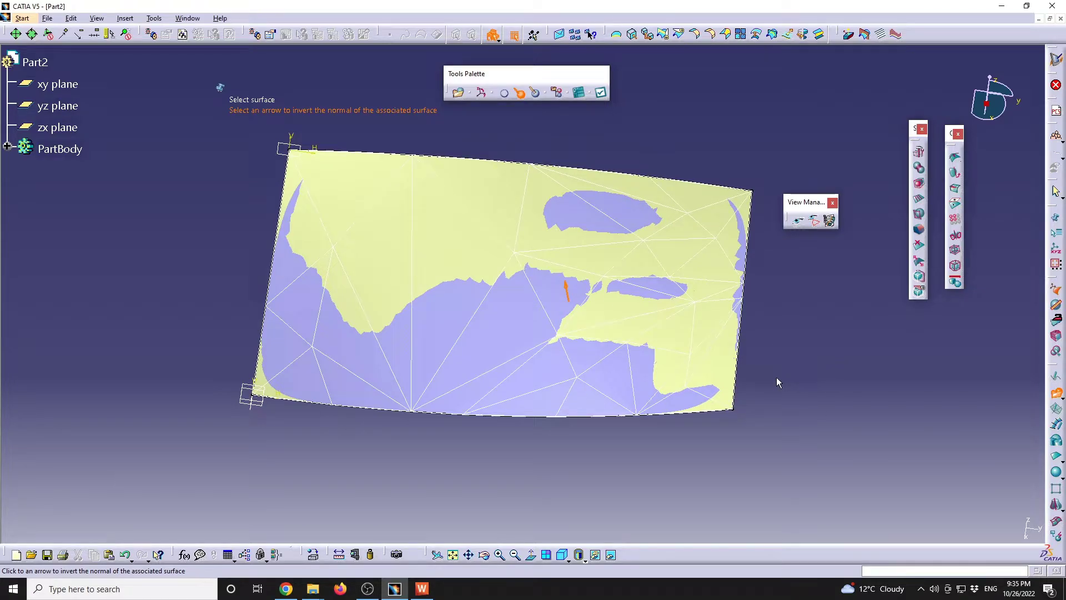
Step: Exit the import, expand PartBody and open Line_Model_1 for editing
{"action": "key", "text": "Escape"}
{"action": "left_click", "coordinate": [572, 318]}
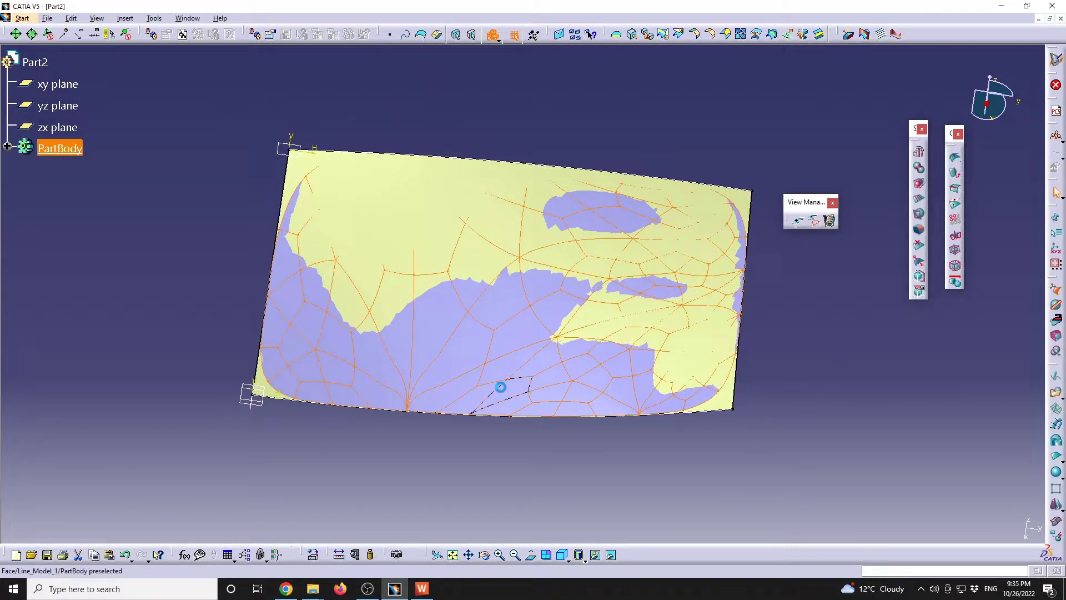
{"action": "middle_click_drag", "start_coordinate": [493, 386], "coordinate": [469, 271]}
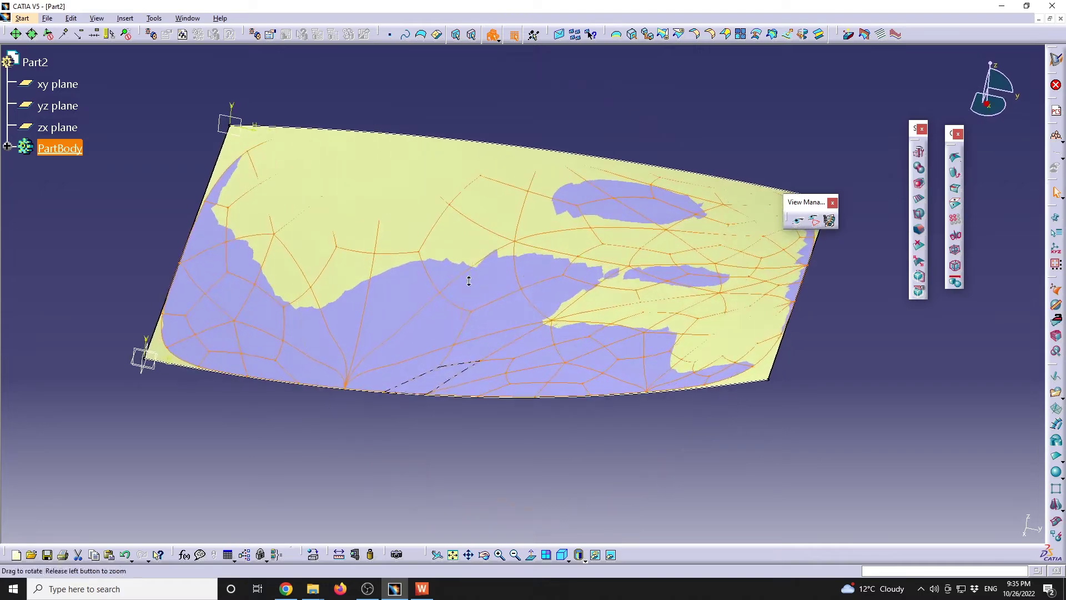
{"action": "left_click", "coordinate": [443, 317]}
{"action": "left_click", "coordinate": [8, 147]}
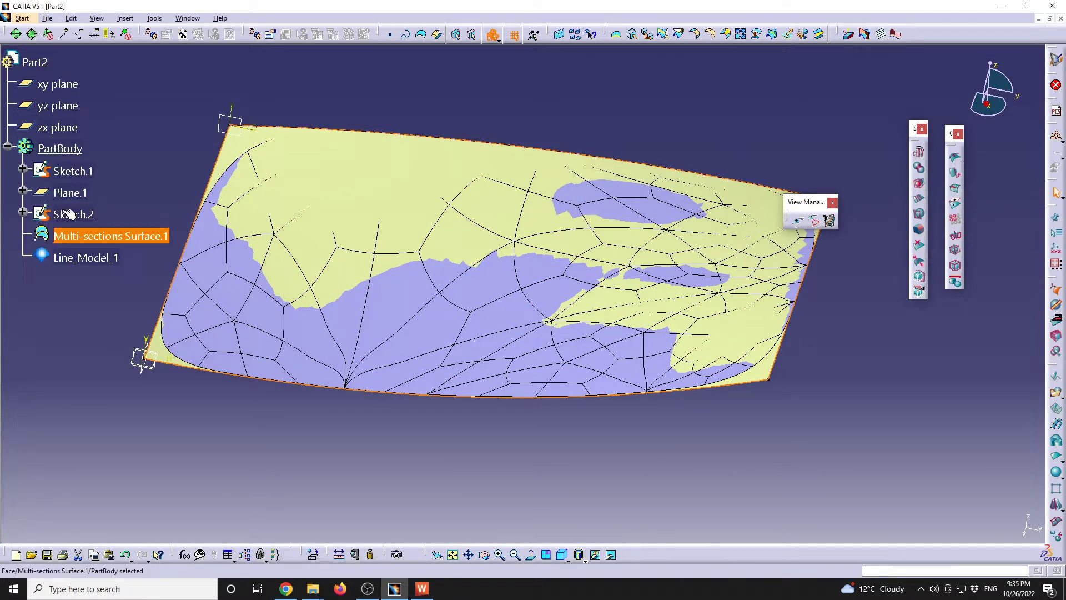
{"action": "double_click", "coordinate": [98, 261]}
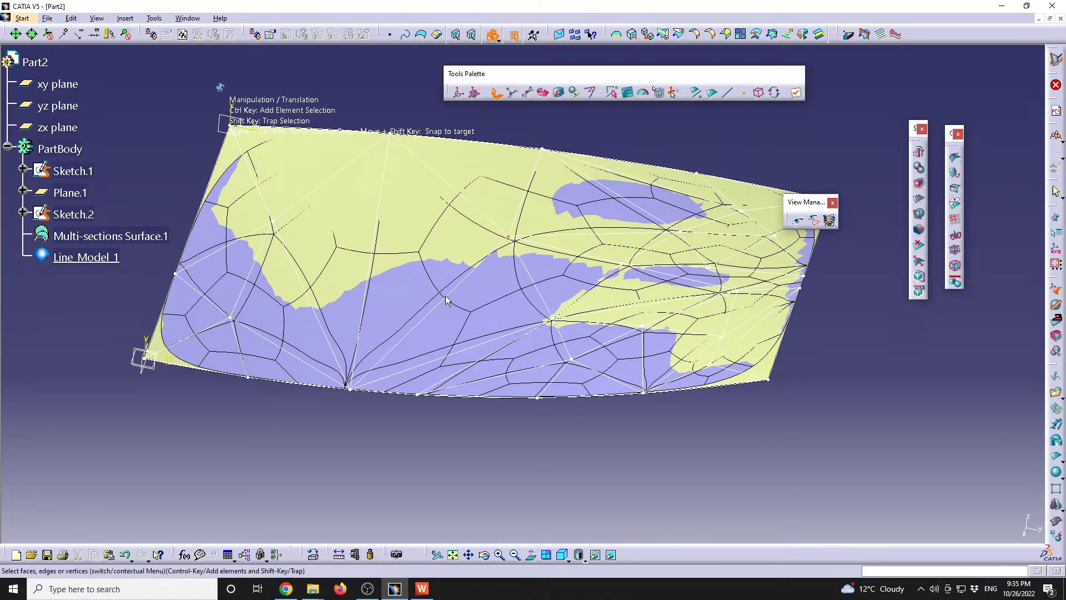
Step: Pull a bottom-edge vertex about 31.692 mm downward and apply the modification
{"action": "middle_click_drag", "start_coordinate": [448, 302], "coordinate": [525, 377]}
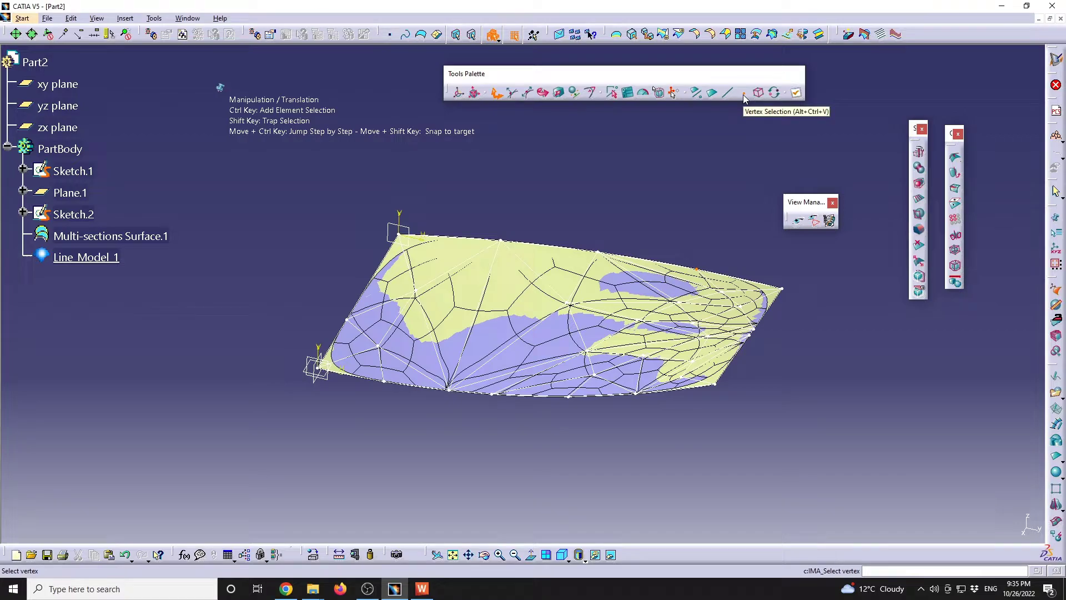
{"action": "left_click_drag", "start_coordinate": [467, 429], "coordinate": [438, 389]}
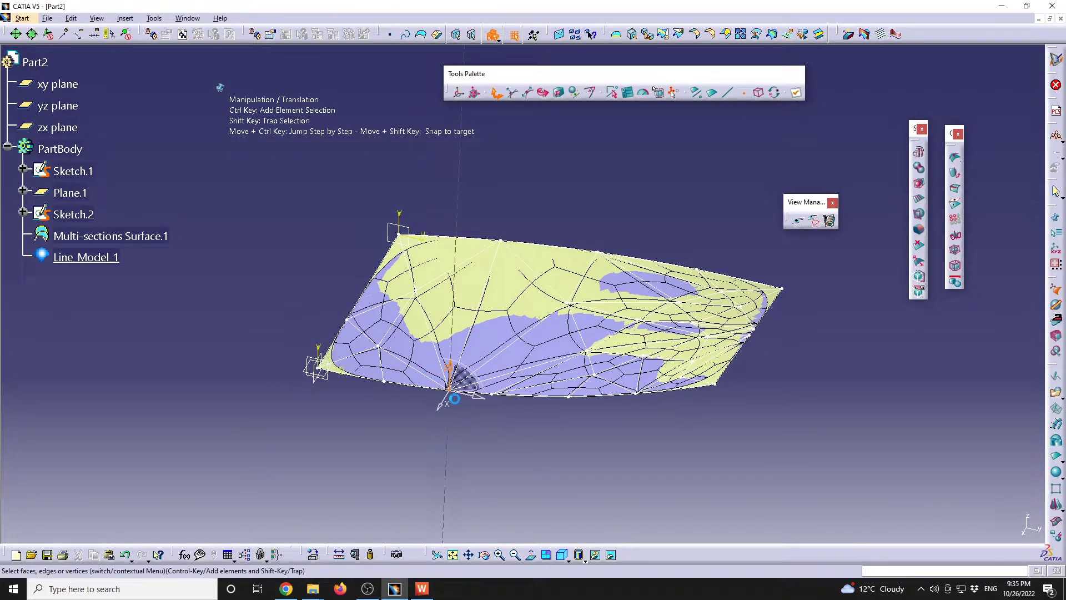
{"action": "middle_click_drag", "start_coordinate": [439, 389], "coordinate": [419, 346]}
{"action": "left_click_drag", "start_coordinate": [418, 346], "coordinate": [403, 444]}
{"action": "middle_click_drag", "start_coordinate": [446, 446], "coordinate": [556, 280]}
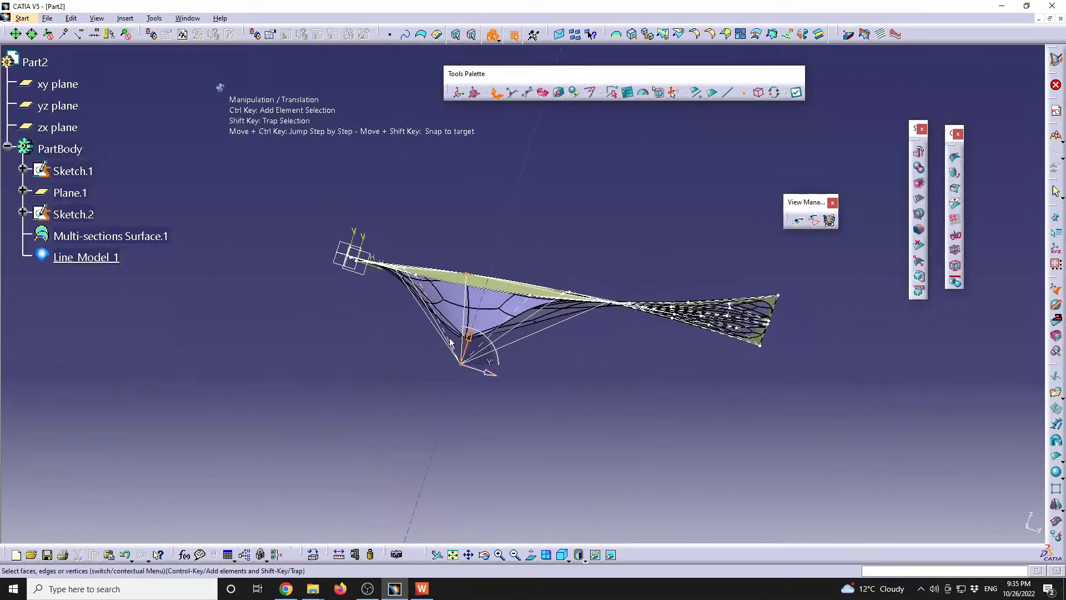
{"action": "key", "text": "Escape"}
{"action": "left_click", "coordinate": [567, 319]}
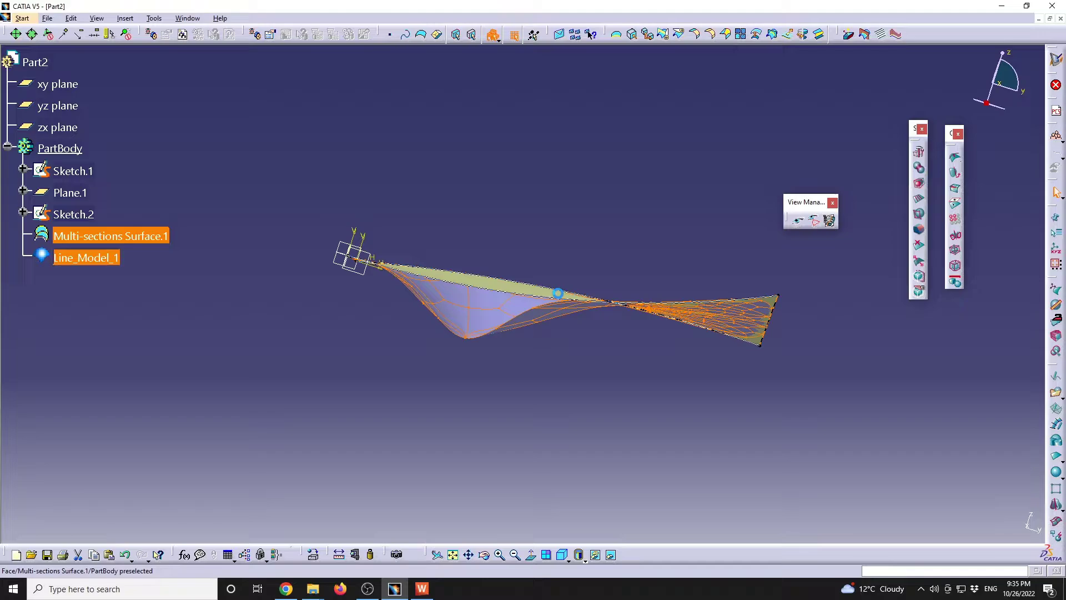
{"action": "middle_click_drag", "start_coordinate": [521, 257], "coordinate": [531, 346]}
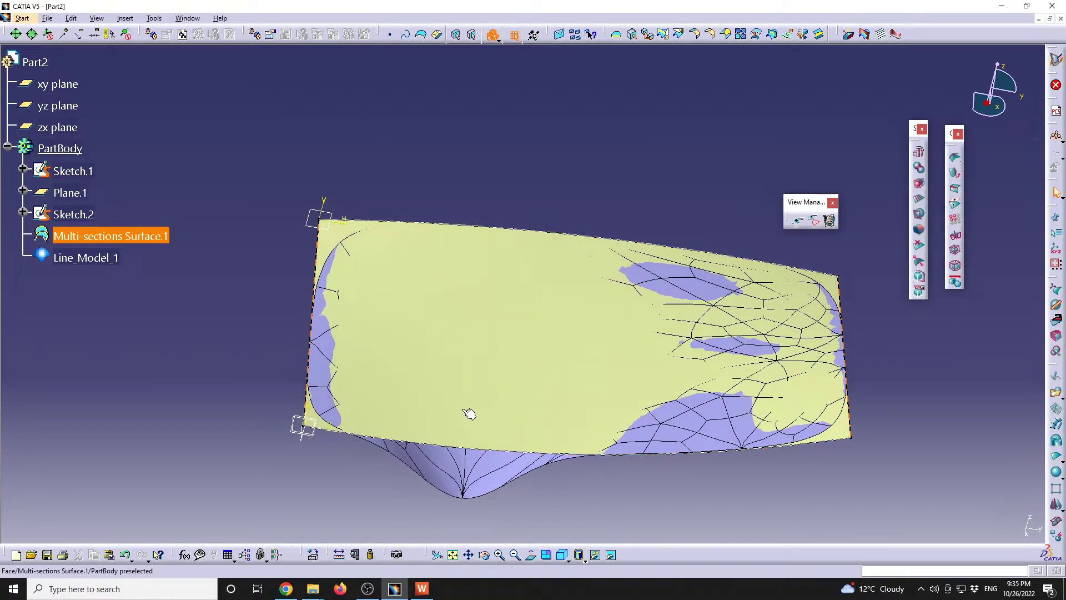
{"action": "middle_click_drag", "start_coordinate": [629, 472], "coordinate": [721, 352]}
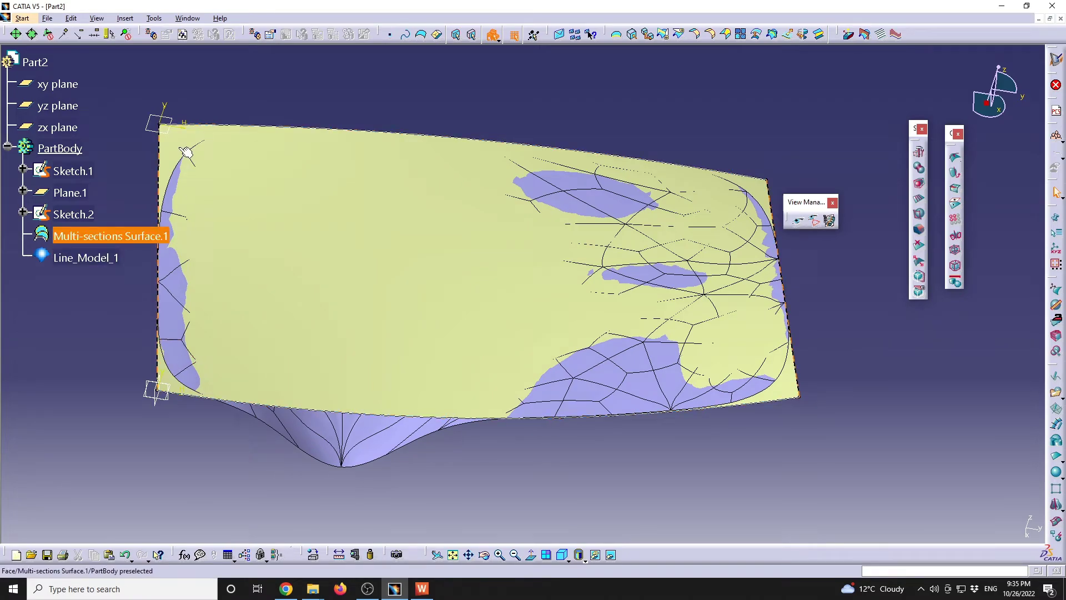
Step: Reopen Line_Model_1, select all control-mesh vertices and choose the fillet weight tool
{"action": "double_click", "coordinate": [83, 257]}
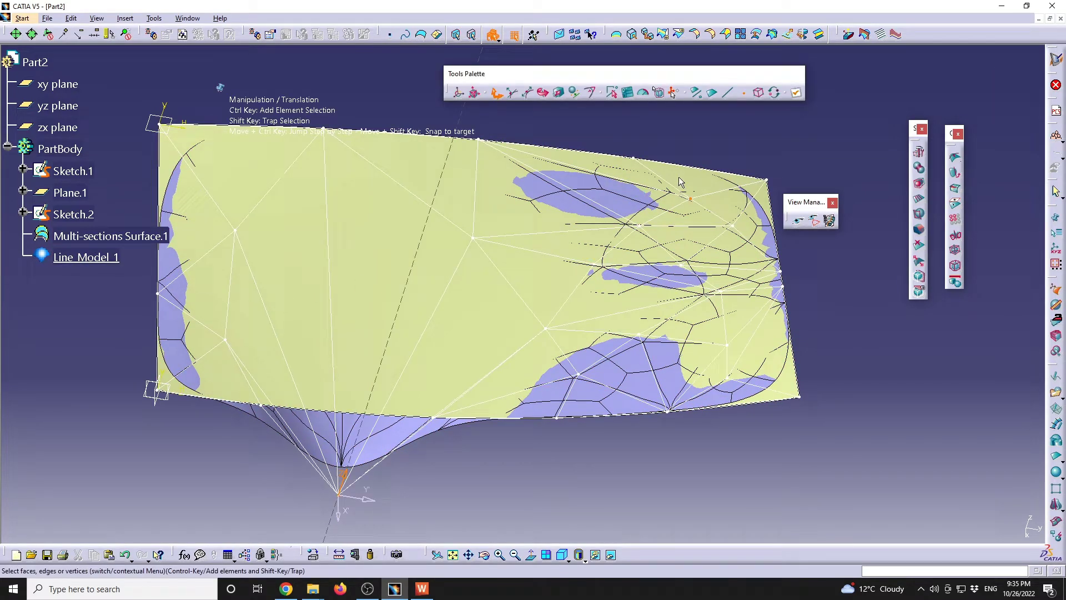
{"action": "left_click", "coordinate": [759, 92]}
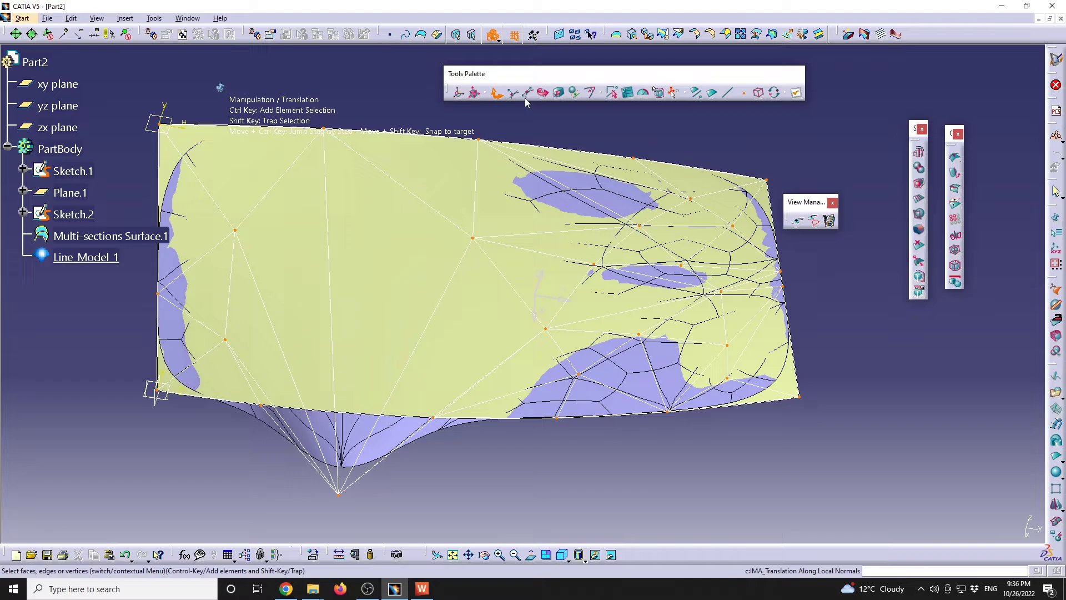
{"action": "left_click", "coordinate": [558, 92]}
{"action": "left_click", "coordinate": [576, 94]}
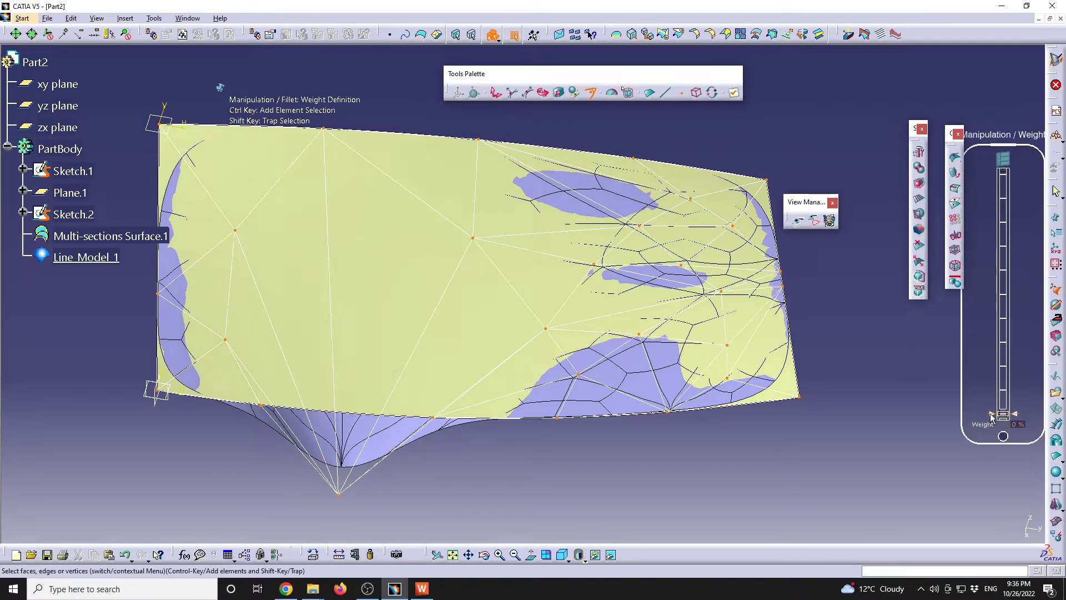
Step: Set the weight of all selected cage vertices to 100% and apply the change
{"action": "left_click_drag", "start_coordinate": [992, 416], "coordinate": [1019, 424]}
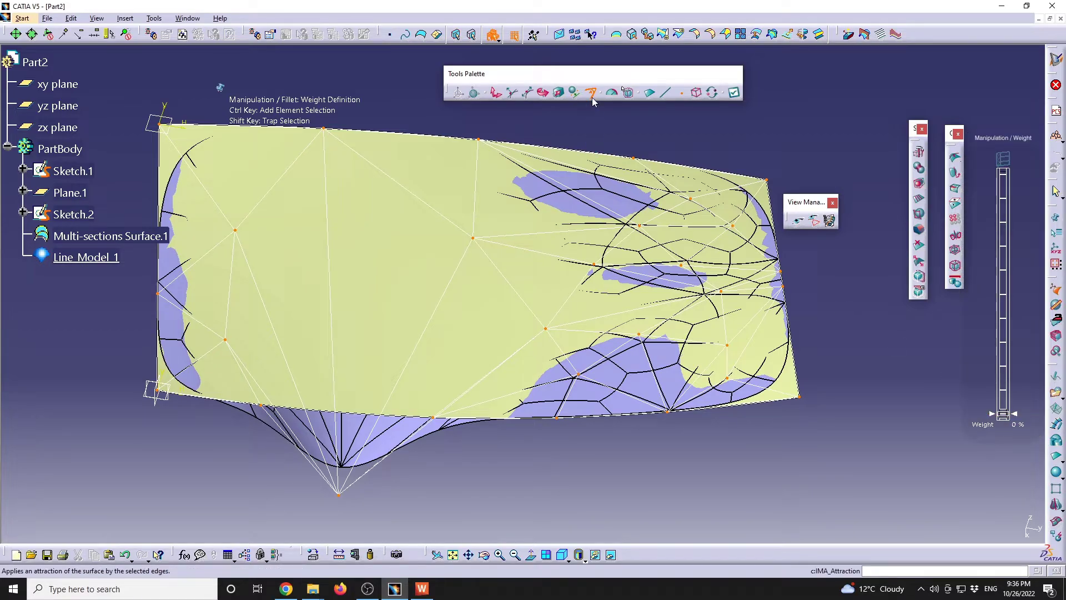
{"action": "left_click_drag", "start_coordinate": [1010, 401], "coordinate": [1008, 173]}
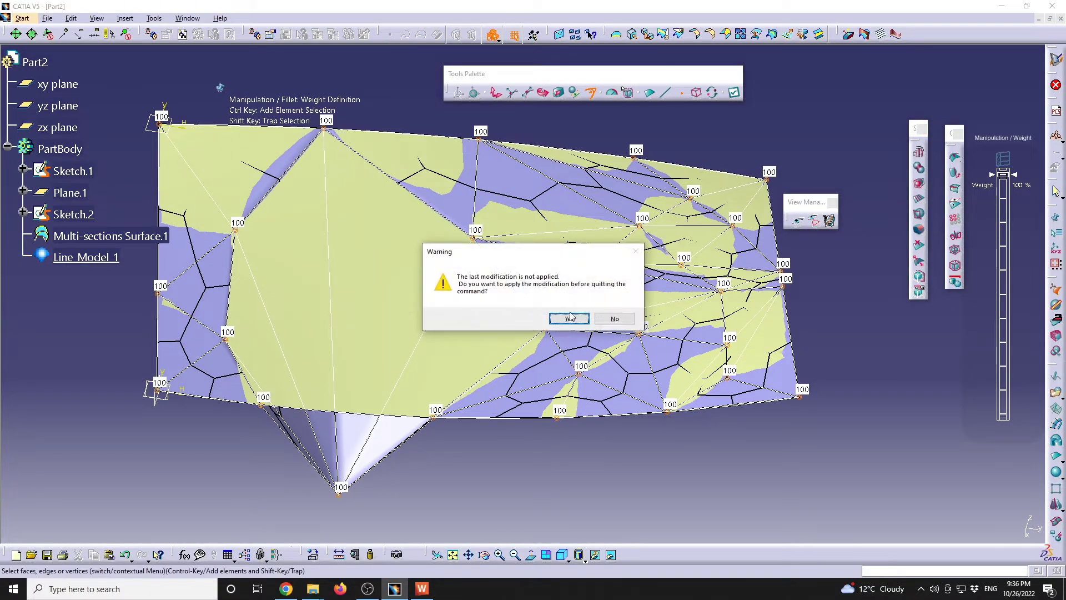
{"action": "key", "text": "Return"}
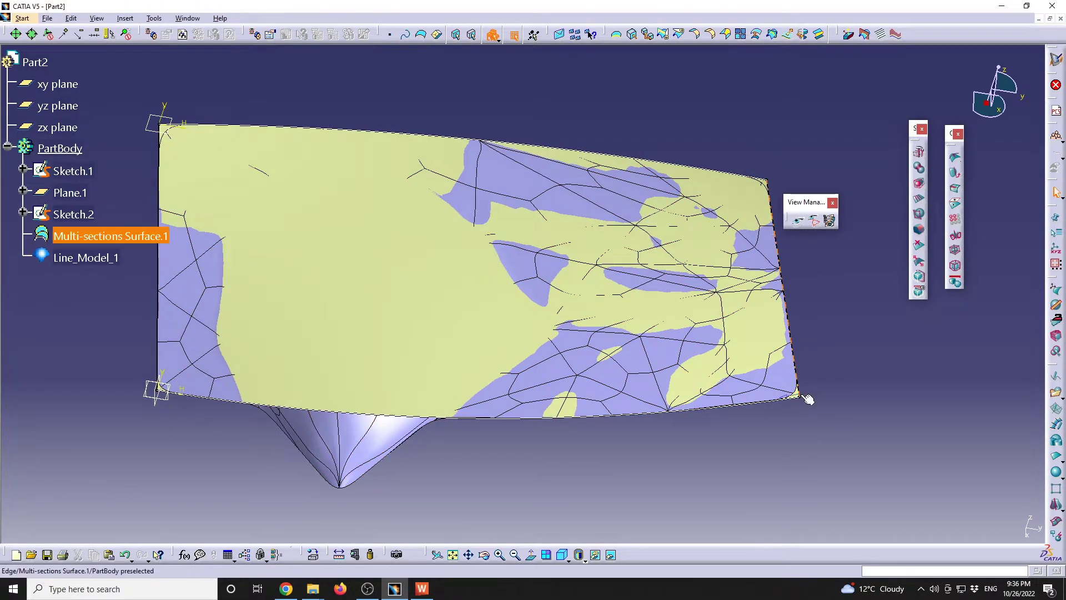
{"action": "middle_click_drag", "start_coordinate": [462, 437], "coordinate": [593, 287]}
Step: Reopen Line_Model_1's control points and try the Translation, Rotation and Affinity modes
{"action": "double_click", "coordinate": [626, 322]}
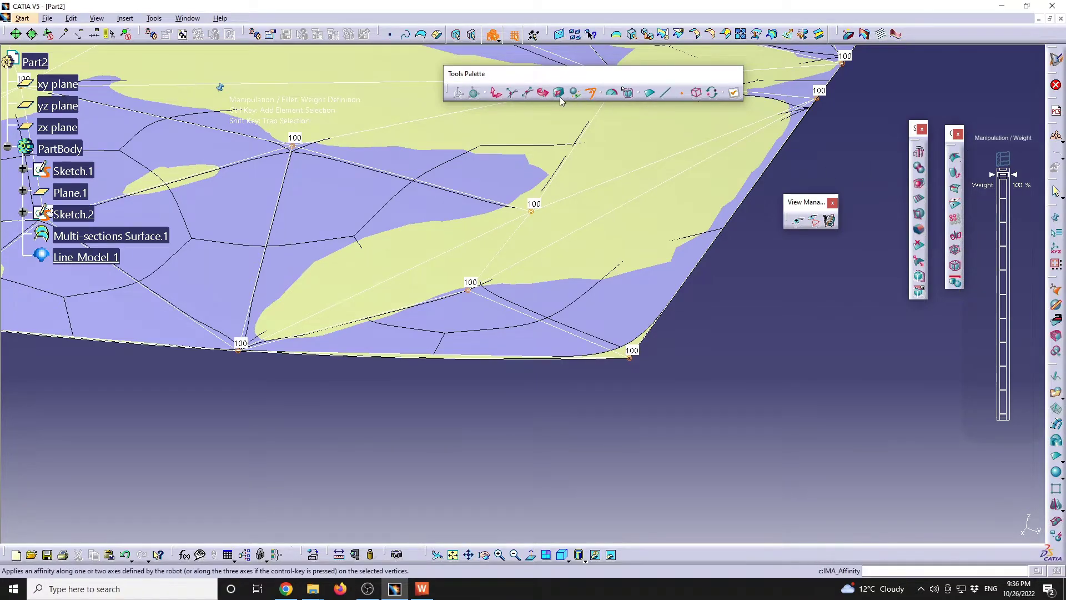
{"action": "left_click", "coordinate": [498, 94]}
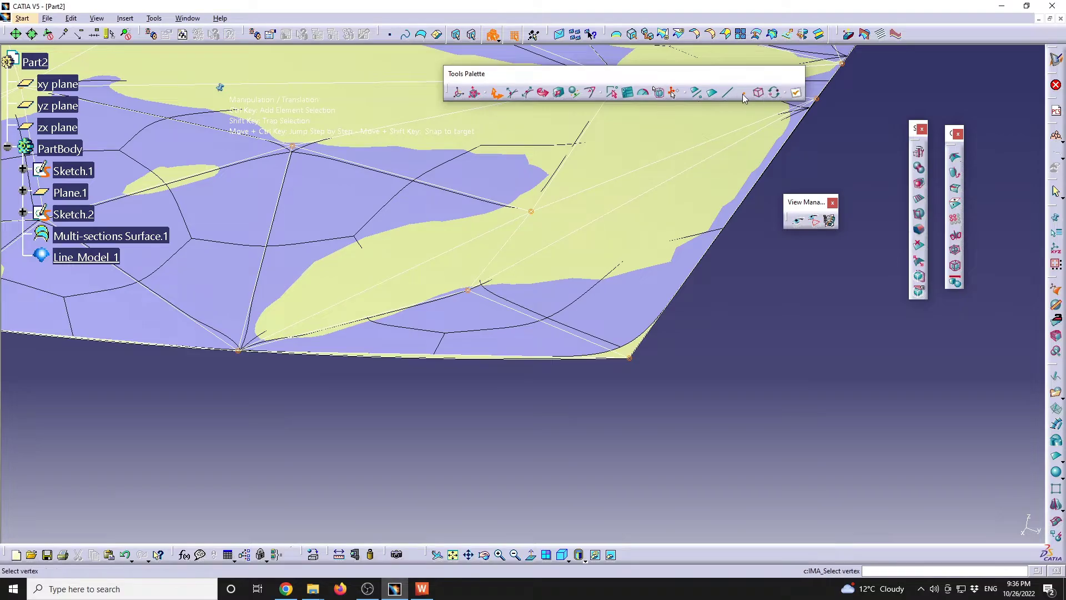
{"action": "left_click", "coordinate": [542, 93]}
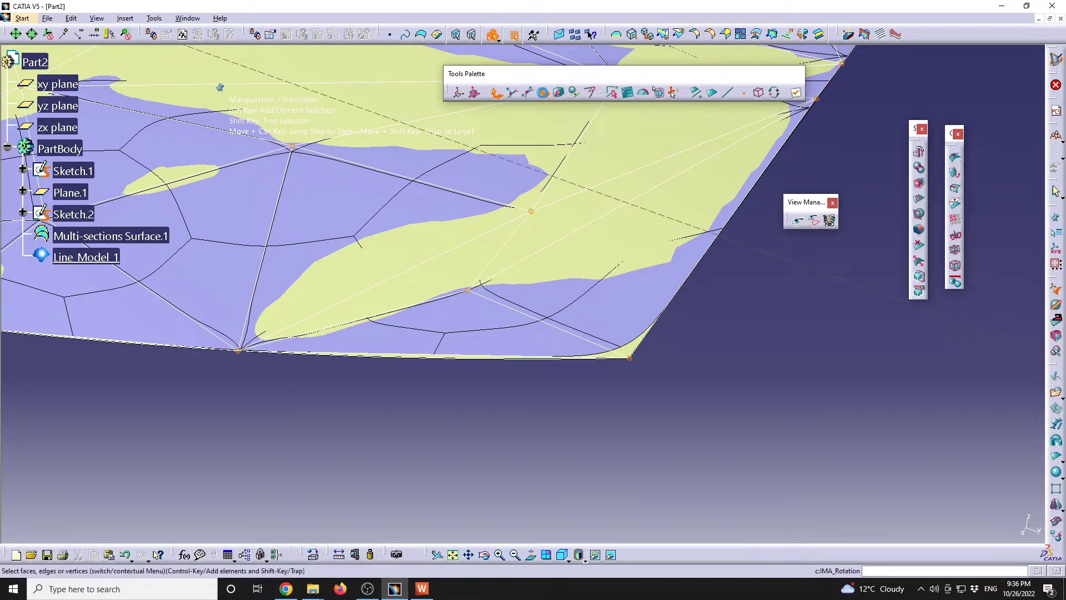
{"action": "left_click", "coordinate": [558, 92]}
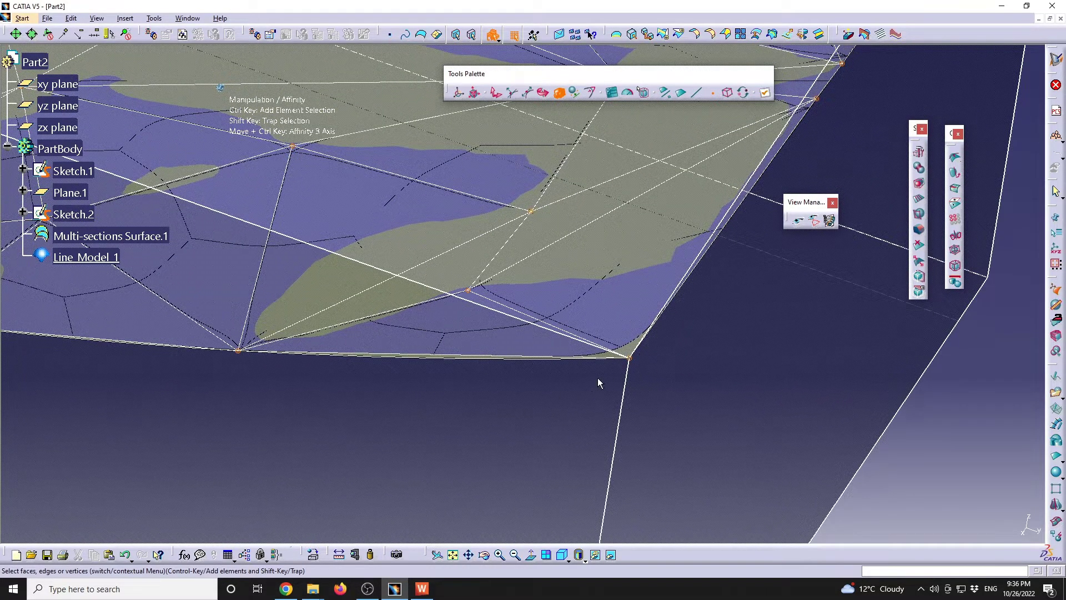
{"action": "mouse_move", "coordinate": [592, 353]}
{"action": "middle_mouse_down"}
{"action": "mouse_move", "coordinate": [611, 310]}
{"action": "mouse_move", "coordinate": [567, 352]}
{"action": "mouse_move", "coordinate": [409, 278]}
{"action": "mouse_move", "coordinate": [486, 318]}
{"action": "mouse_move", "coordinate": [502, 239]}
{"action": "mouse_move", "coordinate": [521, 354]}
{"action": "mouse_move", "coordinate": [443, 262]}
{"action": "mouse_move", "coordinate": [443, 312]}
{"action": "mouse_move", "coordinate": [476, 328]}
{"action": "middle_mouse_up"}
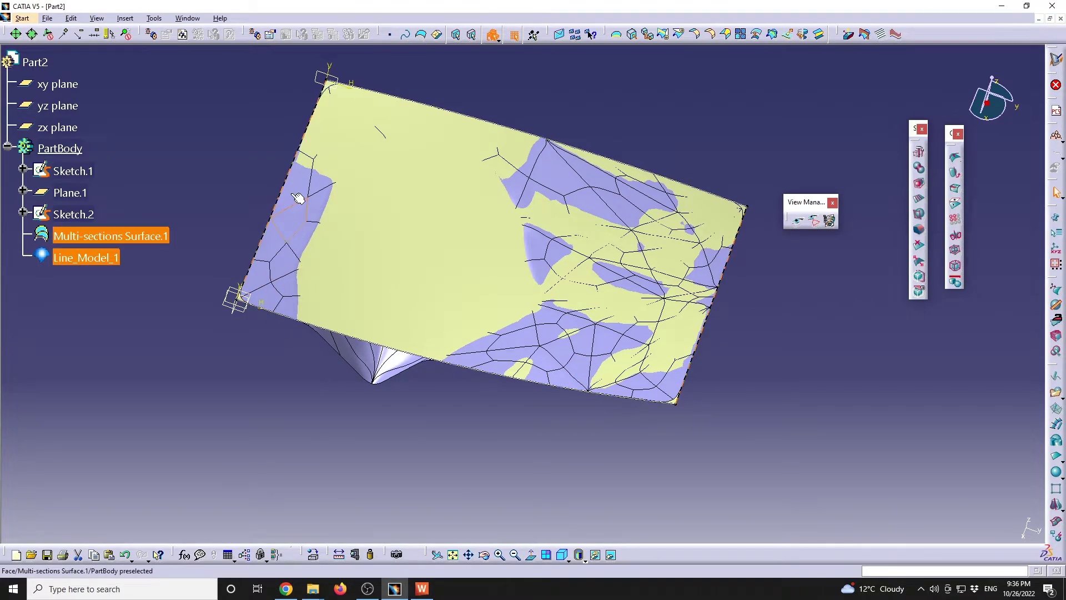
Step: Reopen Line_Model_1 for mesh editing, orbit around its cage, then bring Geomagic Wrap forward
{"action": "left_click", "coordinate": [311, 221], "text": "ctrl"}
{"action": "double_click", "coordinate": [593, 197]}
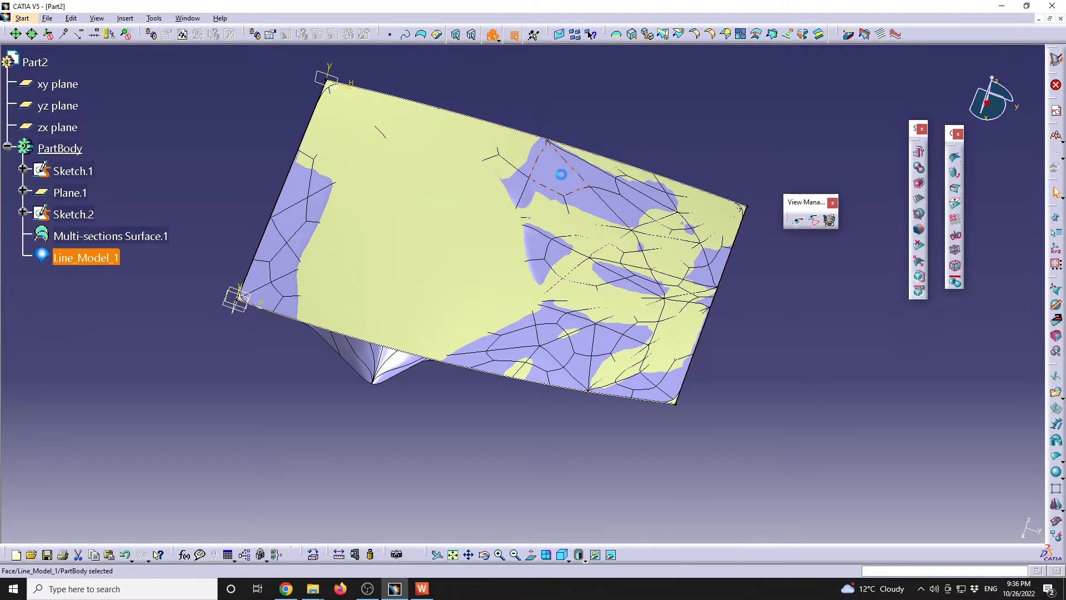
{"action": "middle_click_drag", "start_coordinate": [595, 209], "coordinate": [418, 331]}
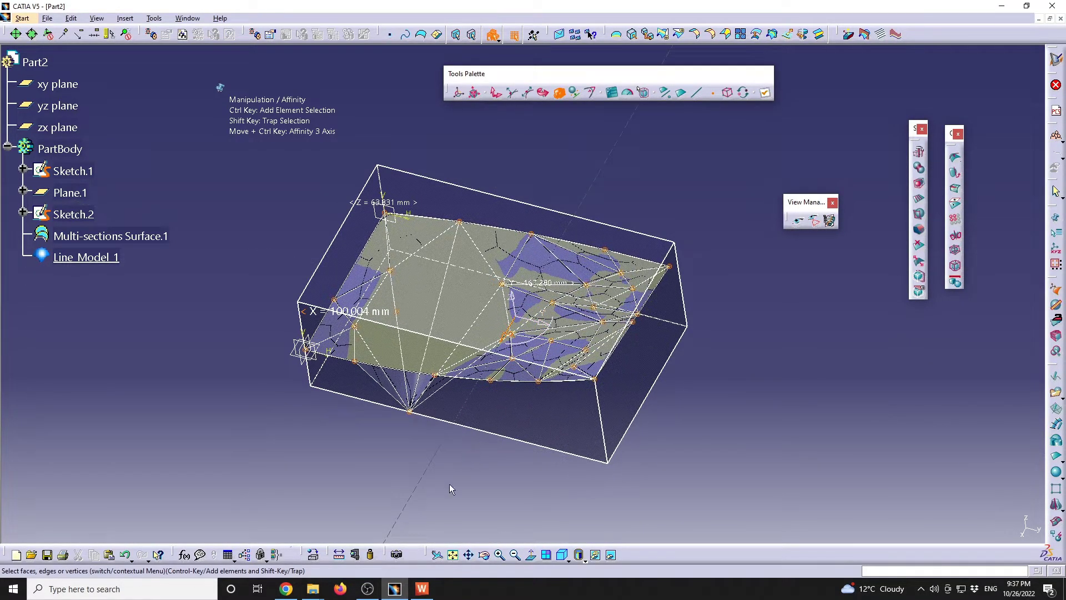
{"action": "left_click", "coordinate": [423, 589]}
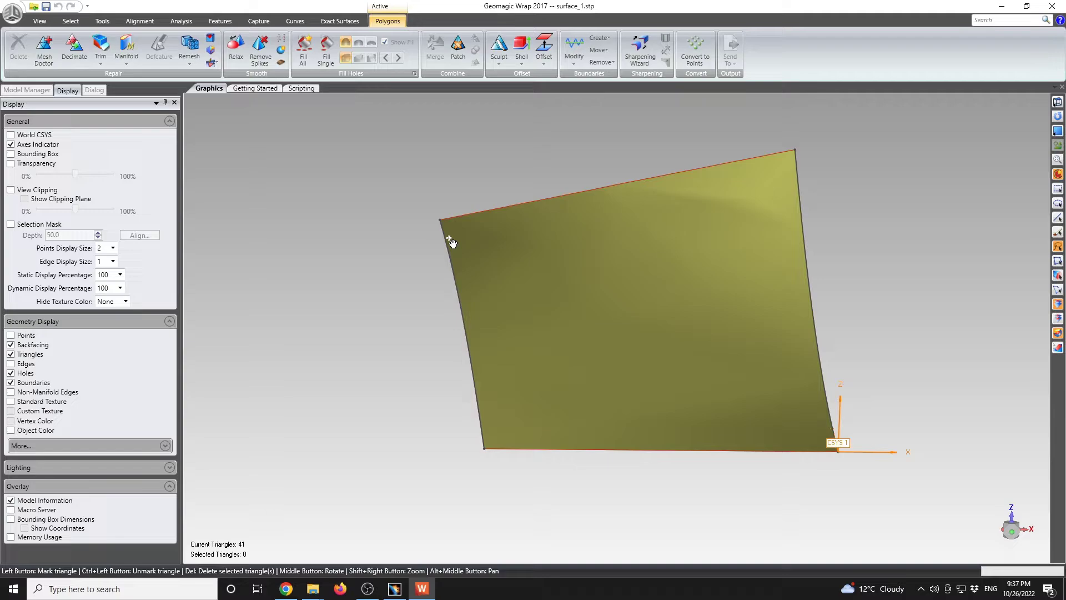
Step: Remesh surface_1 at 23.4 mm edge length, raising it from 41 to 57 triangles
{"action": "left_click", "coordinate": [189, 59]}
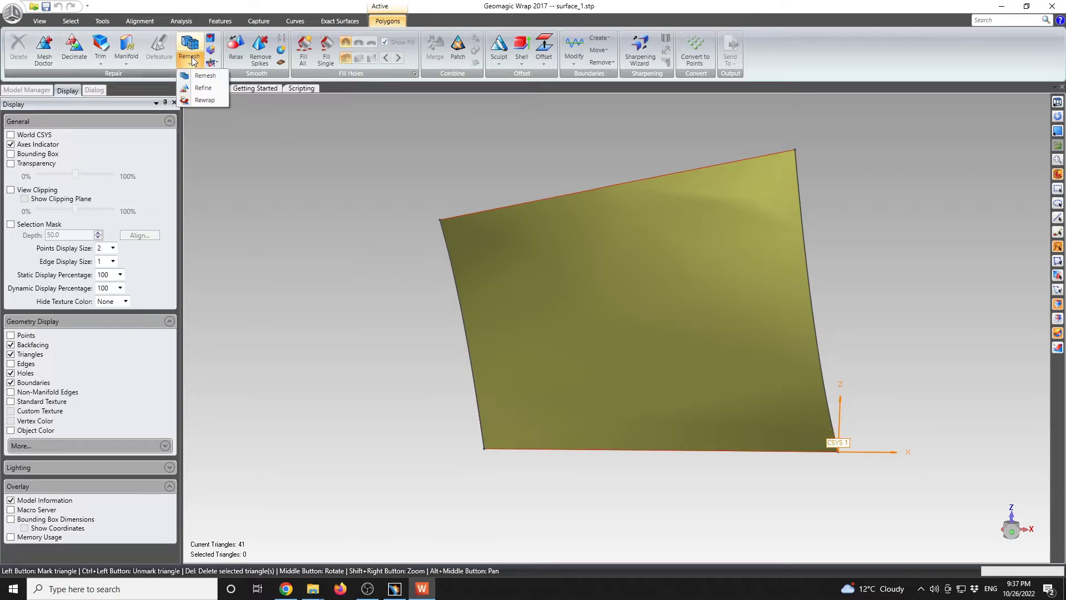
{"action": "left_click", "coordinate": [201, 75]}
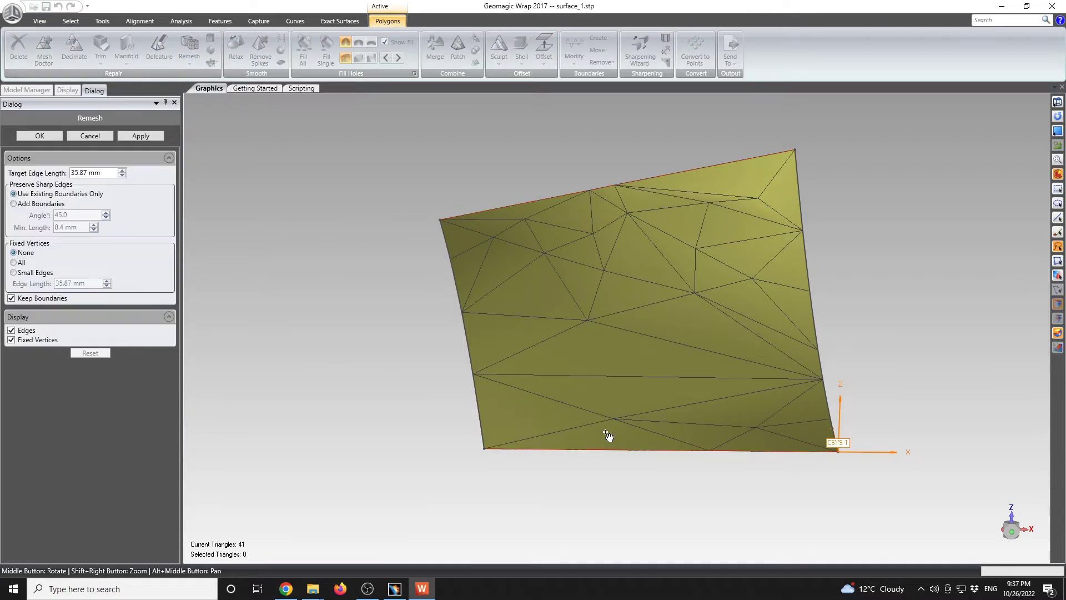
{"action": "middle_click_drag", "start_coordinate": [594, 395], "coordinate": [622, 393]}
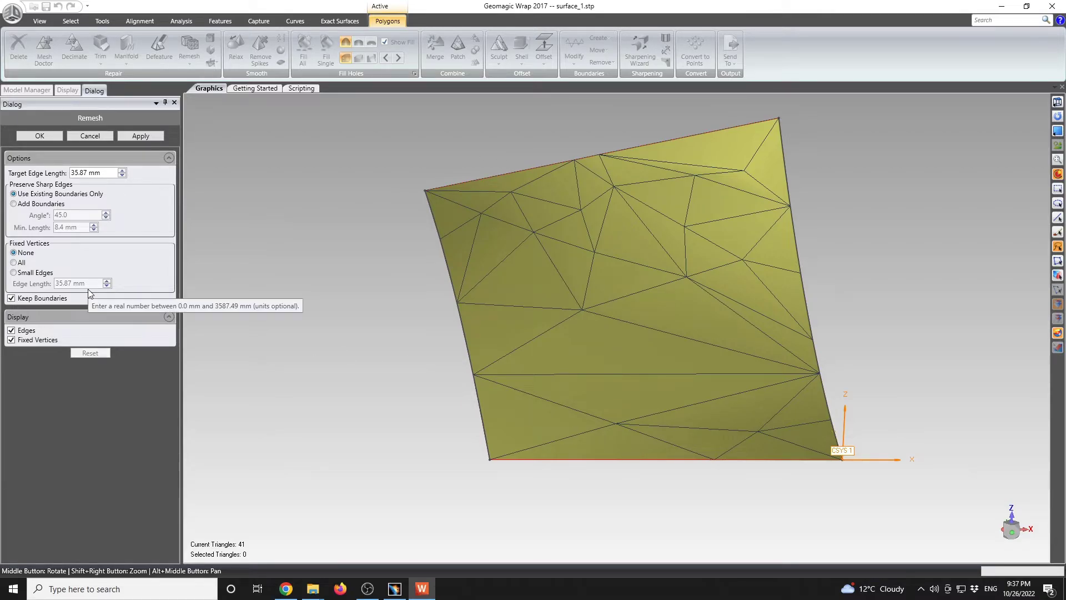
{"action": "left_click", "coordinate": [139, 137]}
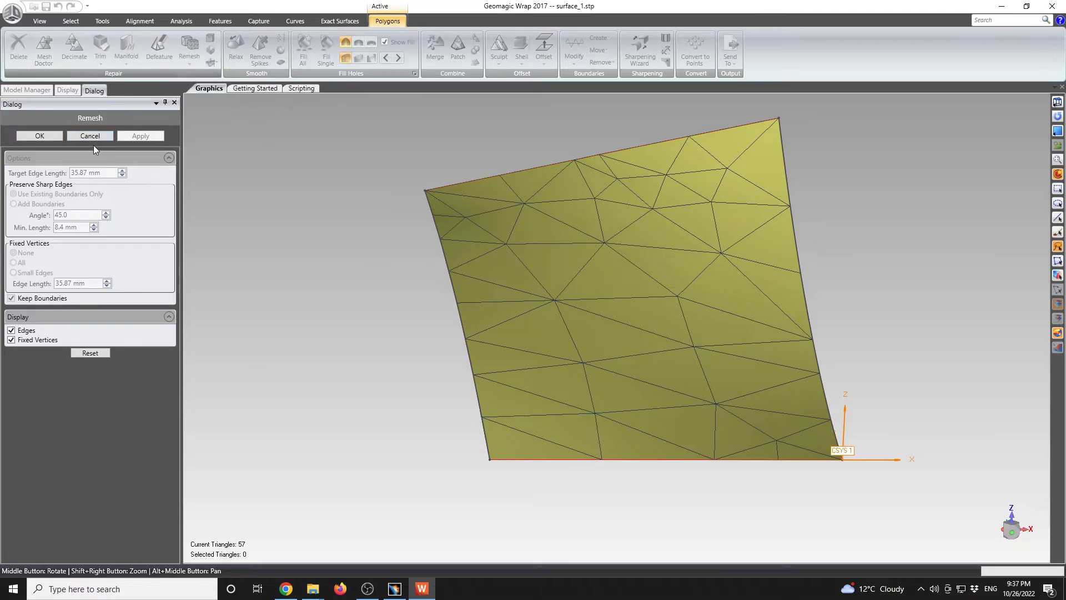
{"action": "left_click", "coordinate": [190, 63]}
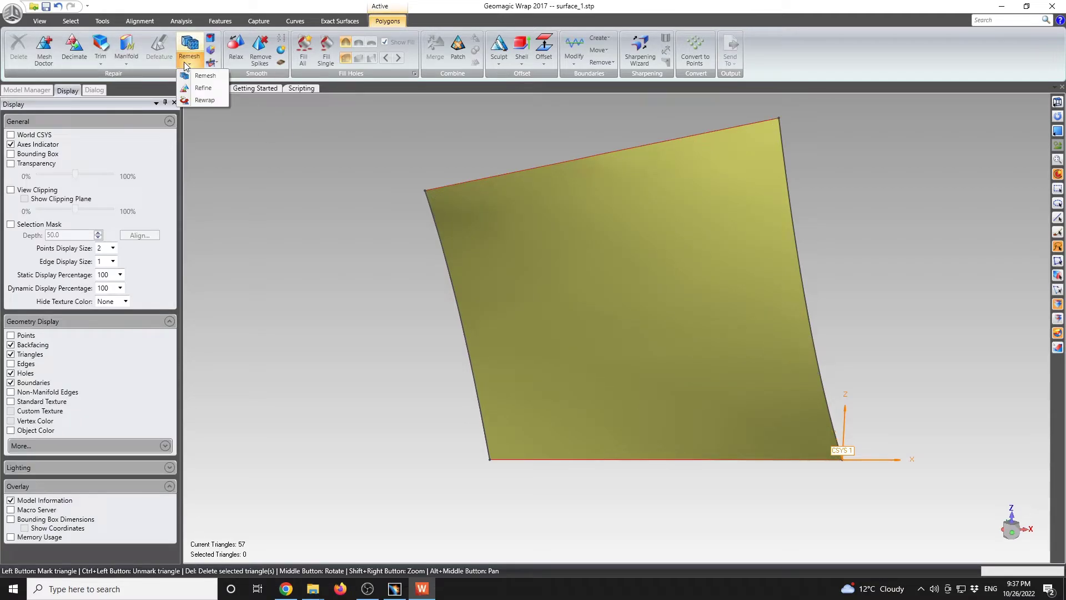
Step: Open and close the Rewrap and Remesh settings without changes, then return to CATIA
{"action": "left_click", "coordinate": [205, 101]}
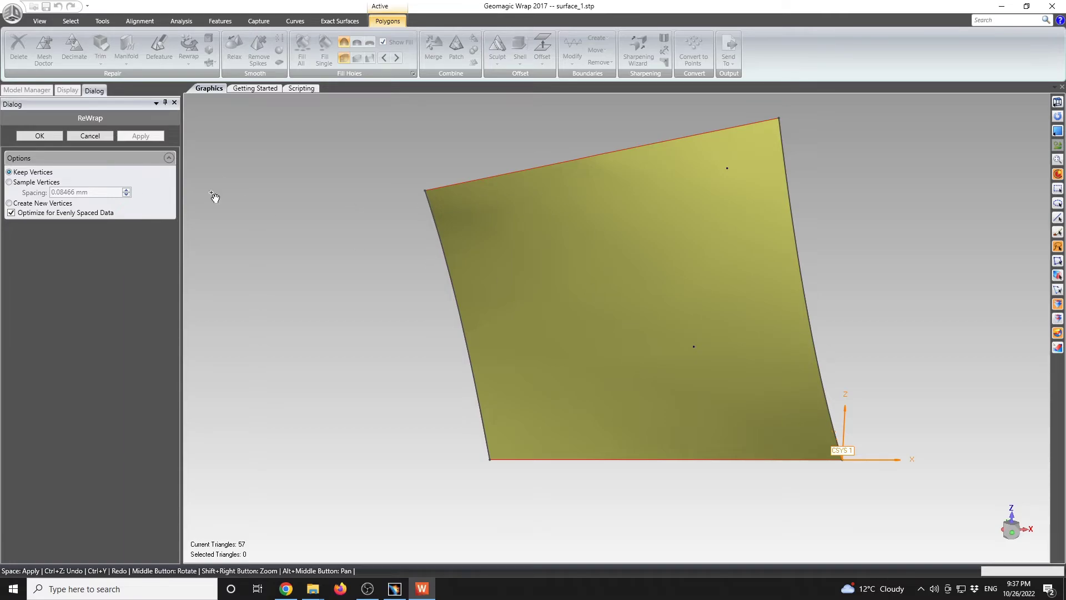
{"action": "left_click", "coordinate": [174, 102]}
{"action": "left_click", "coordinate": [189, 64]}
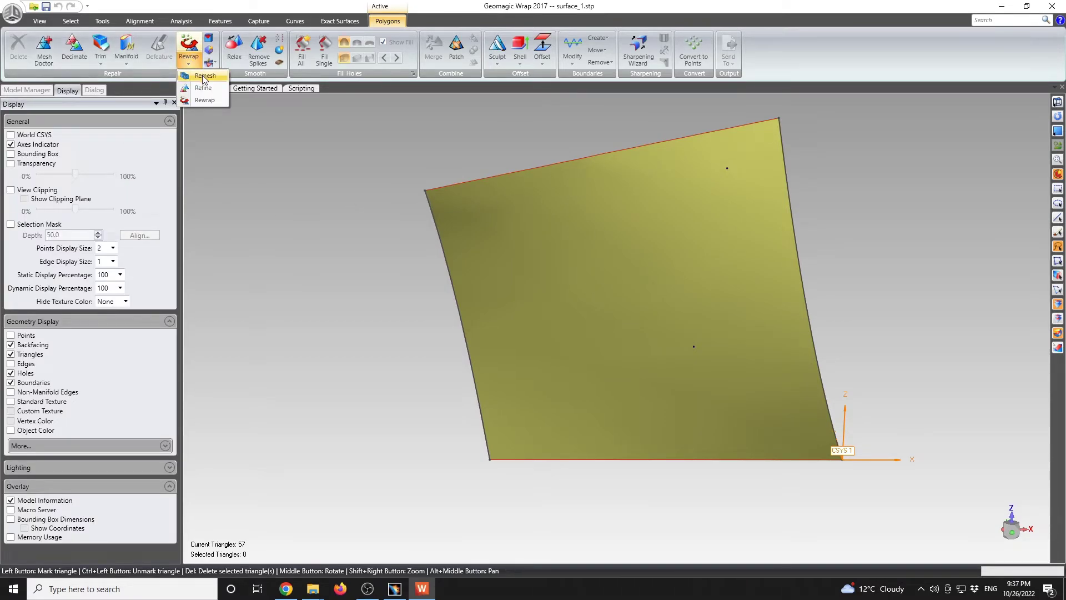
{"action": "left_click", "coordinate": [205, 78]}
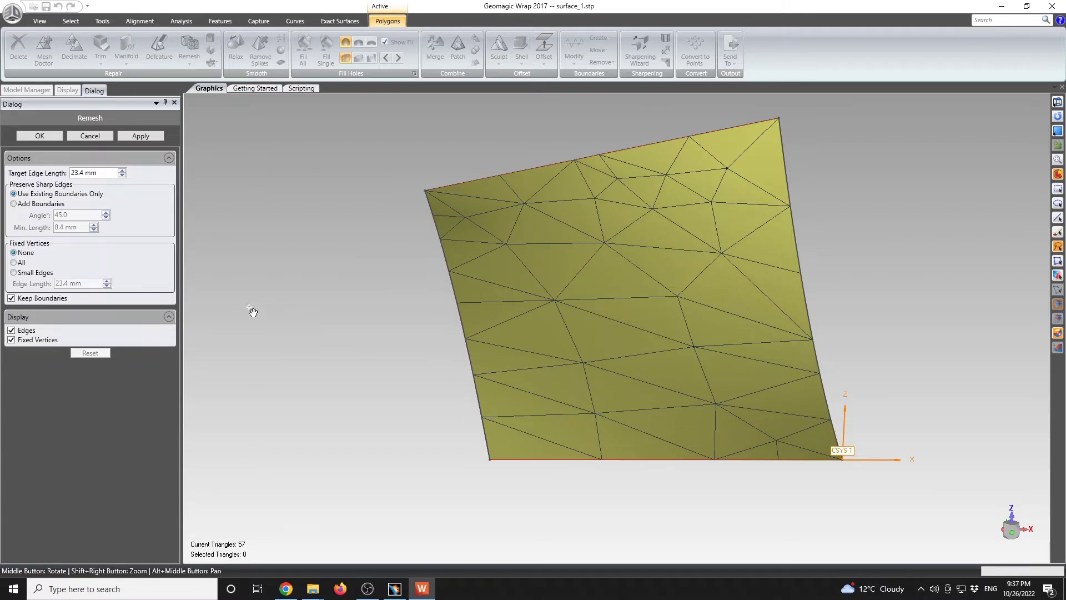
{"action": "left_click", "coordinate": [127, 141]}
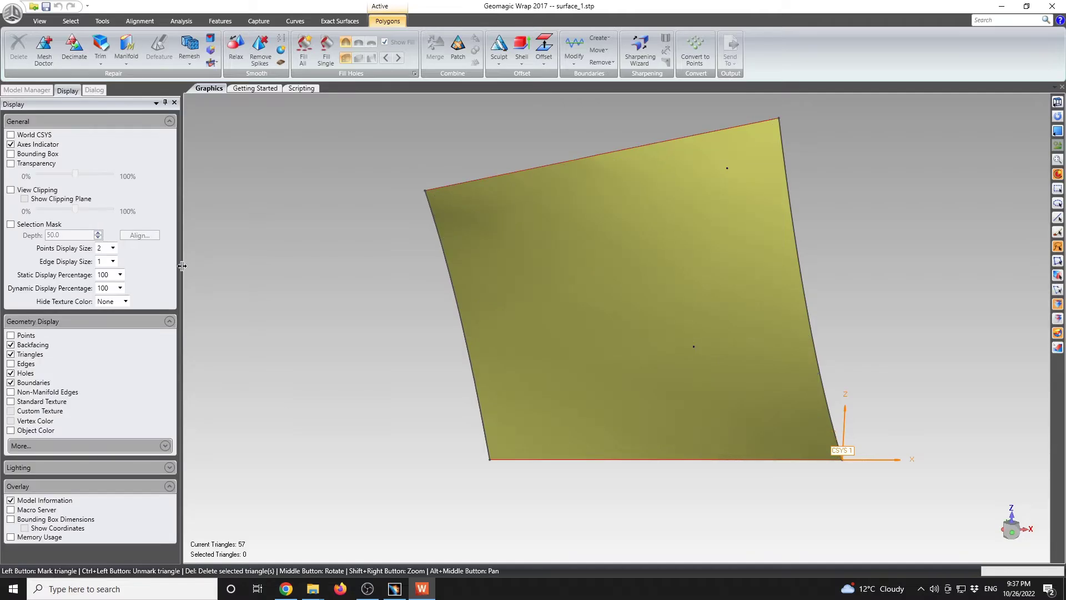
{"action": "left_click", "coordinate": [395, 590]}
Step: Orbit to the surface's pointed underside and press Esc to leave Line_Model_1's Affinity manipulation
{"action": "middle_click_drag", "start_coordinate": [497, 412], "coordinate": [590, 392]}
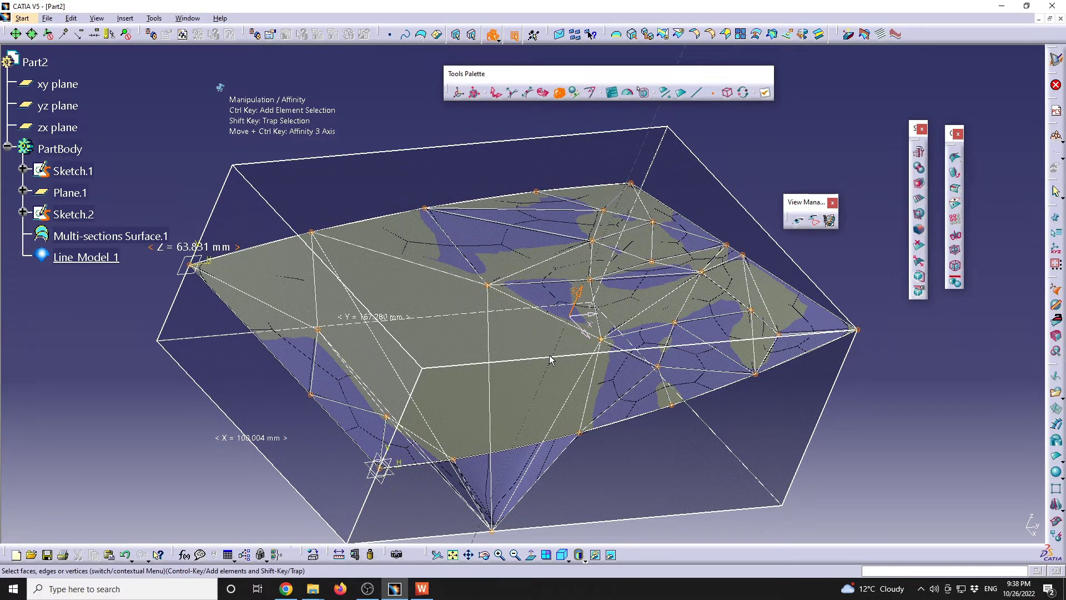
{"action": "middle_click_drag", "start_coordinate": [608, 383], "coordinate": [459, 349]}
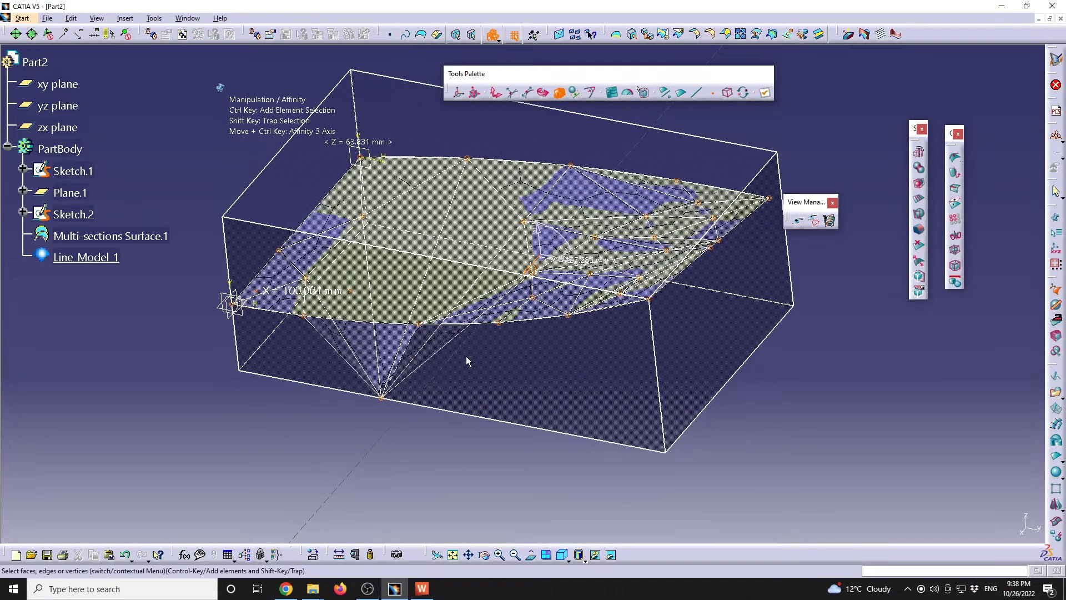
{"action": "key", "text": "Escape"}
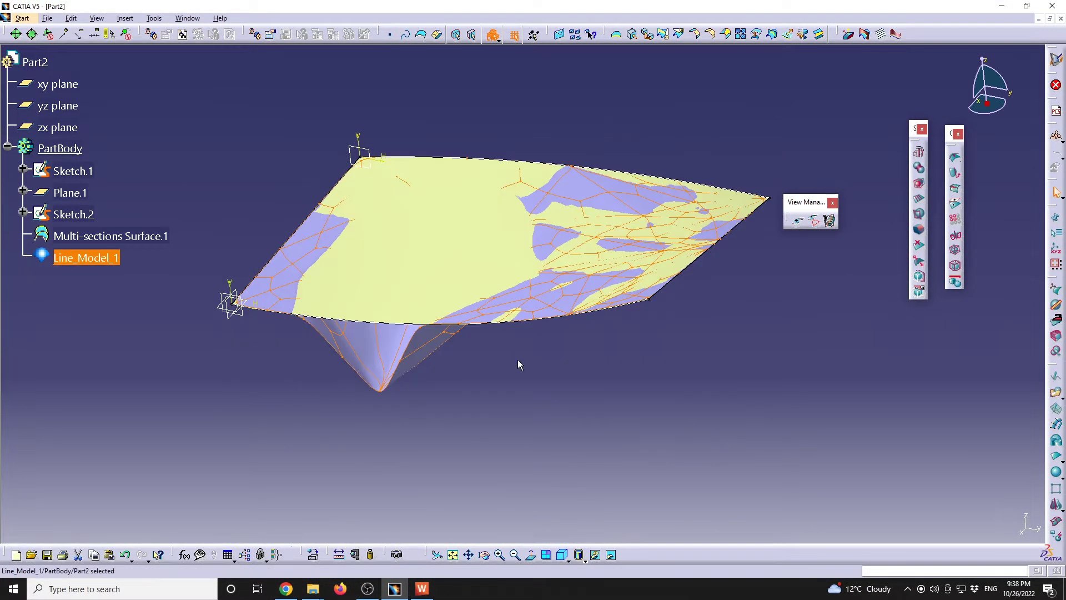
{"action": "middle_click_drag", "start_coordinate": [482, 338], "coordinate": [517, 289]}
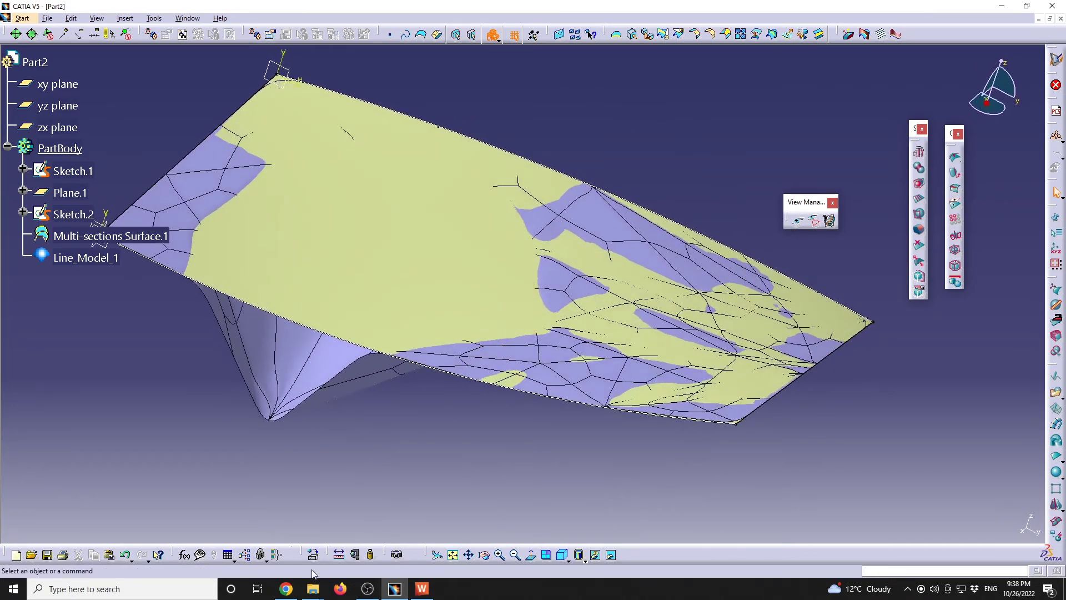
Step: Bring up YouTube Studio's unanswered comments and highlight the Imagine & Shape surface-editing question
{"action": "left_click", "coordinate": [286, 589]}
{"action": "left_click", "coordinate": [497, 267]}
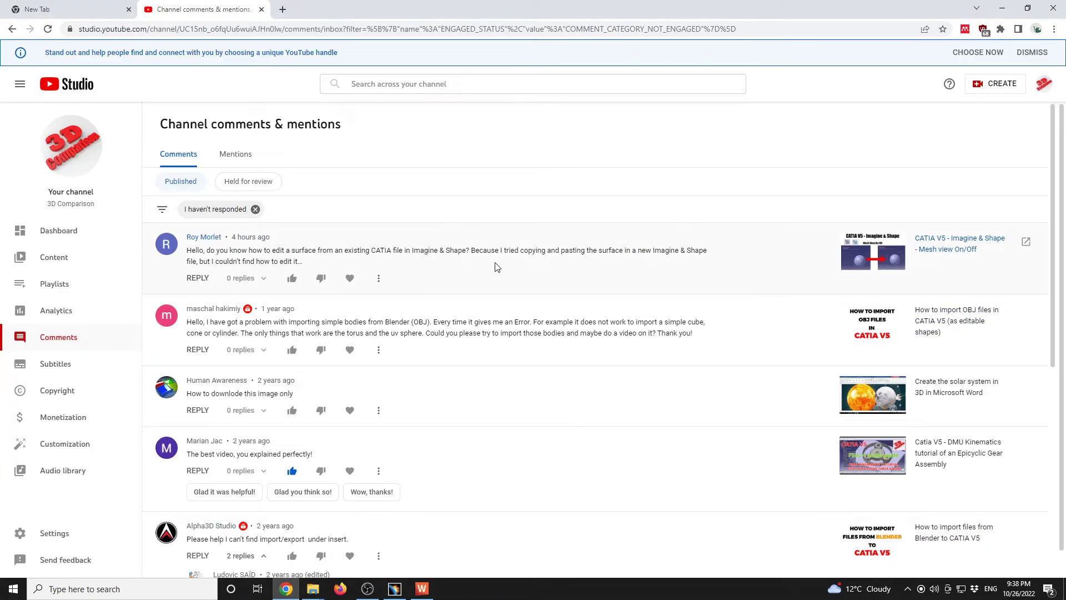
{"action": "left_click_drag", "start_coordinate": [334, 251], "coordinate": [669, 251]}
{"action": "left_click", "coordinate": [536, 251]}
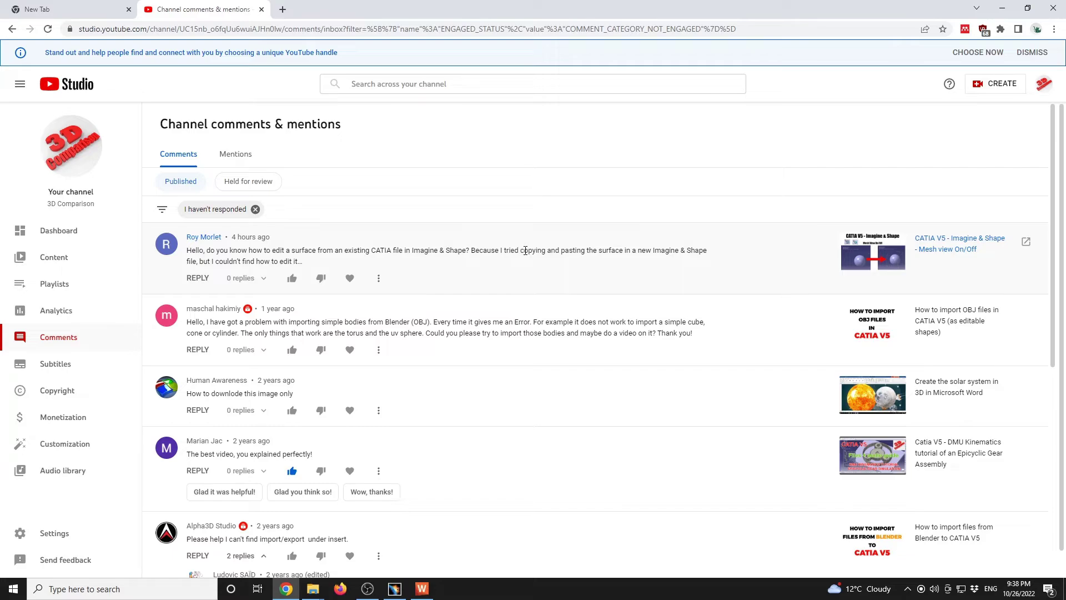